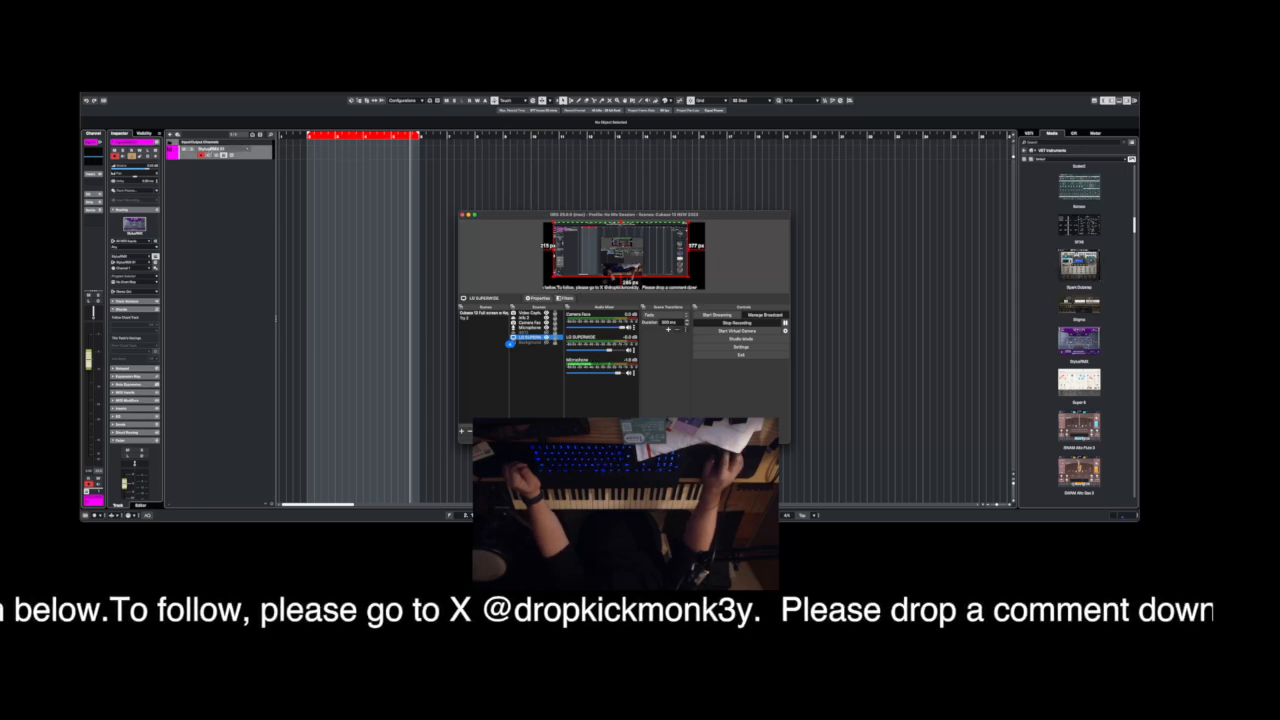
Rename the Stylus RMX instrument track as Shakers.
click(209, 154)
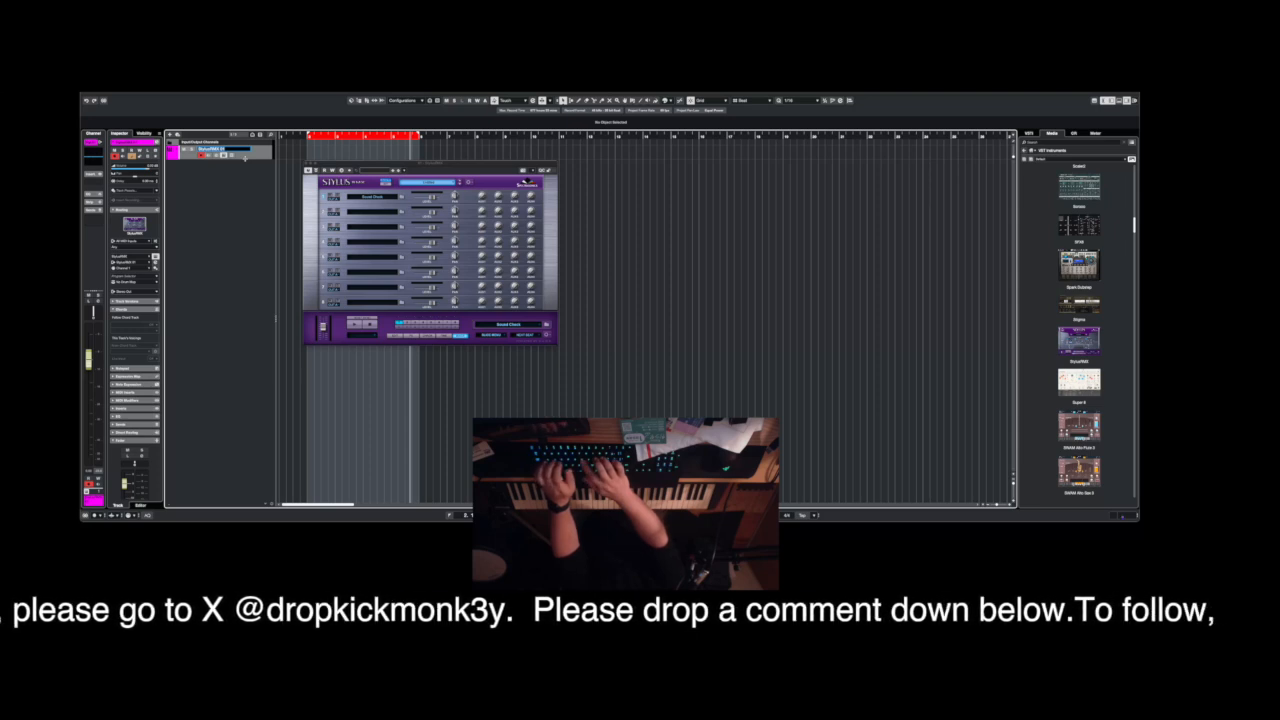
text(ers)
key(Return)
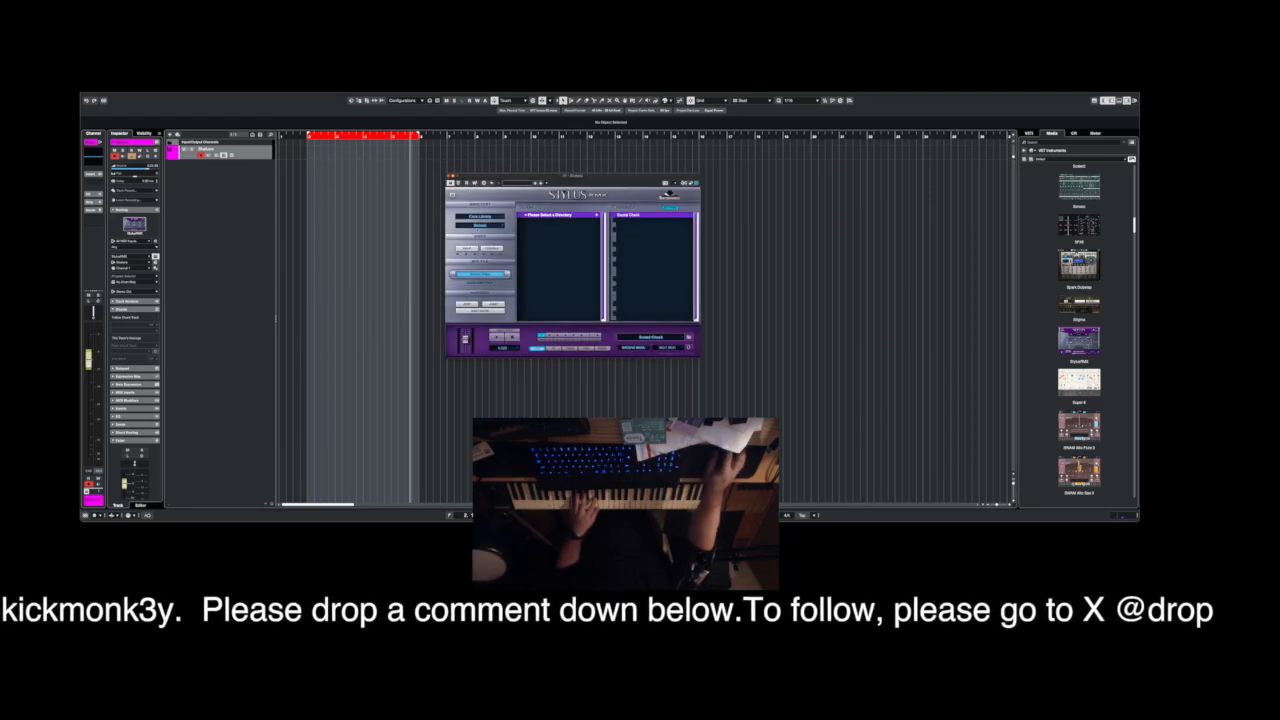
Browse the Core Library's groove menus in Stylus RMX and load Perc - Ensemble Groove Menu 1.
click(479, 216)
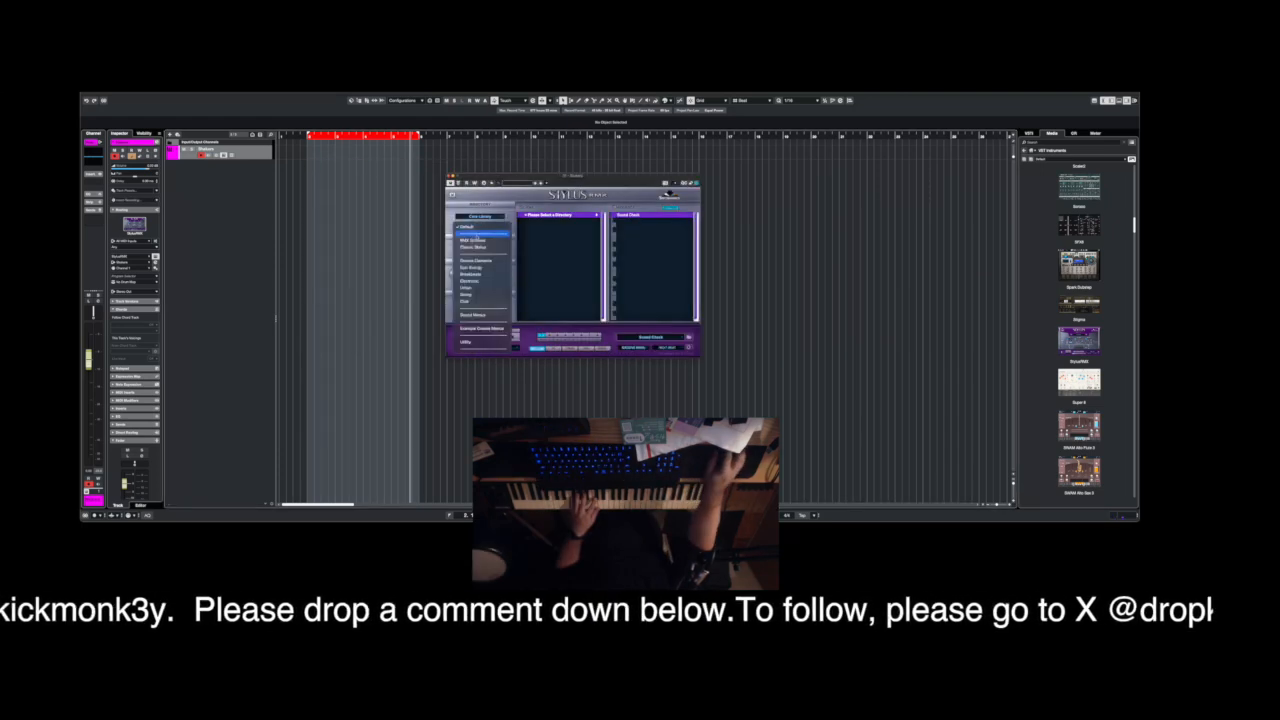
click(490, 328)
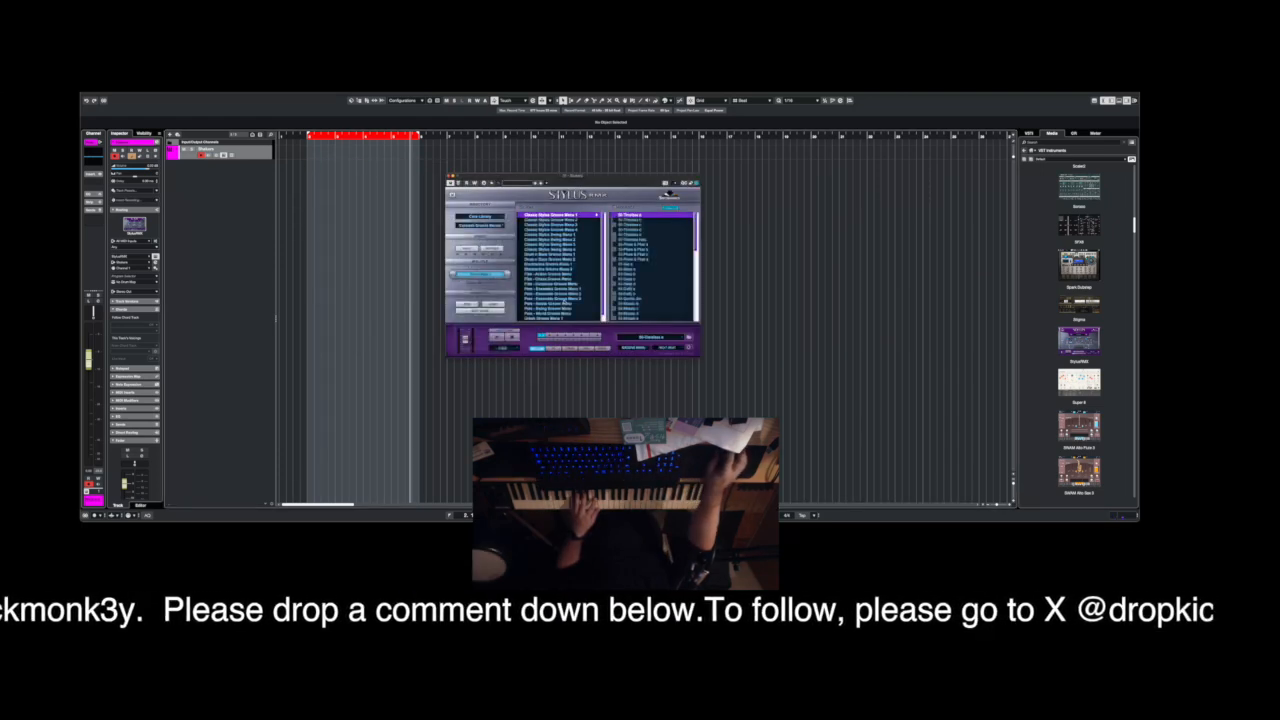
click(560, 284)
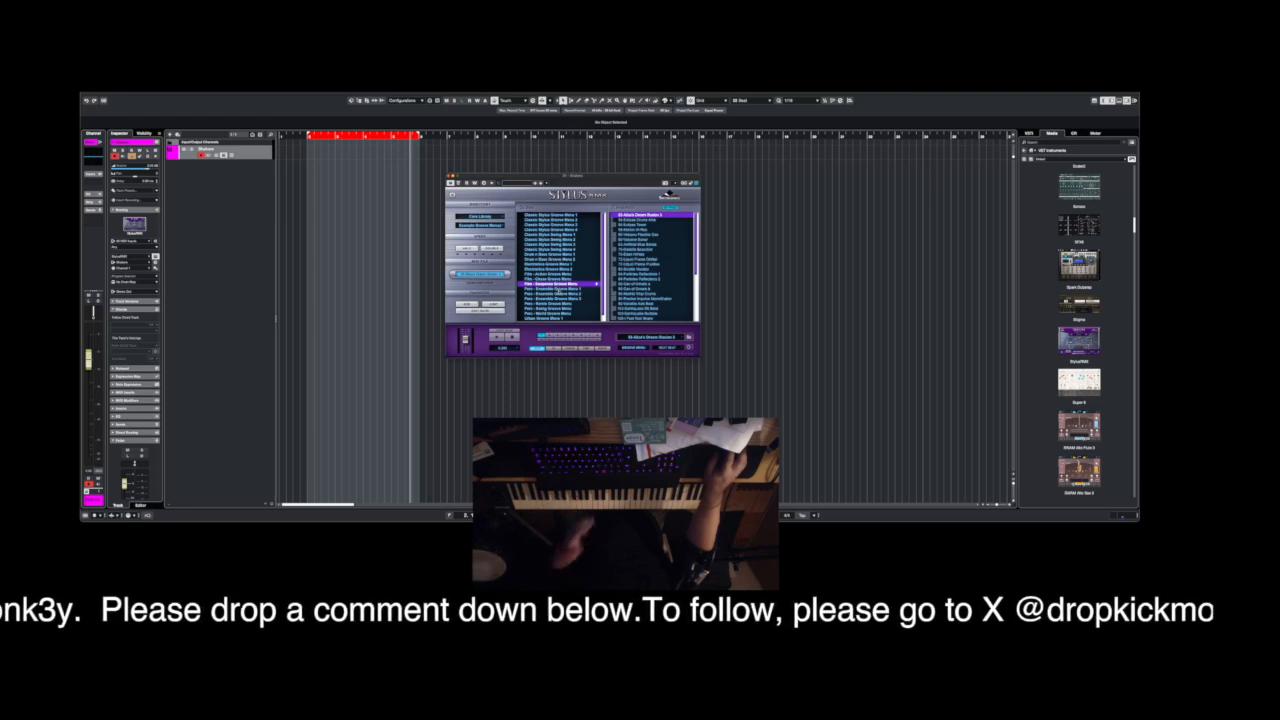
click(557, 290)
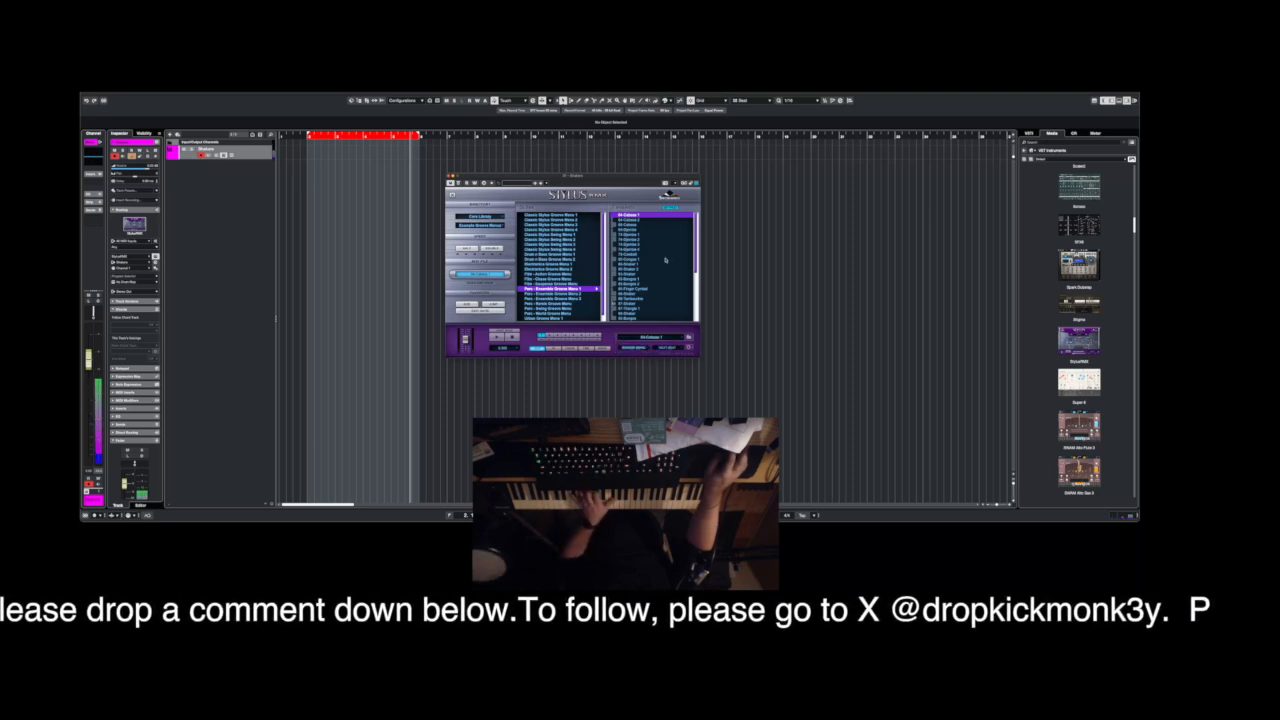
Change the trigger timing of the loaded groove menu from Next Beat and close the Stylus RMX window.
click(675, 348)
click(672, 336)
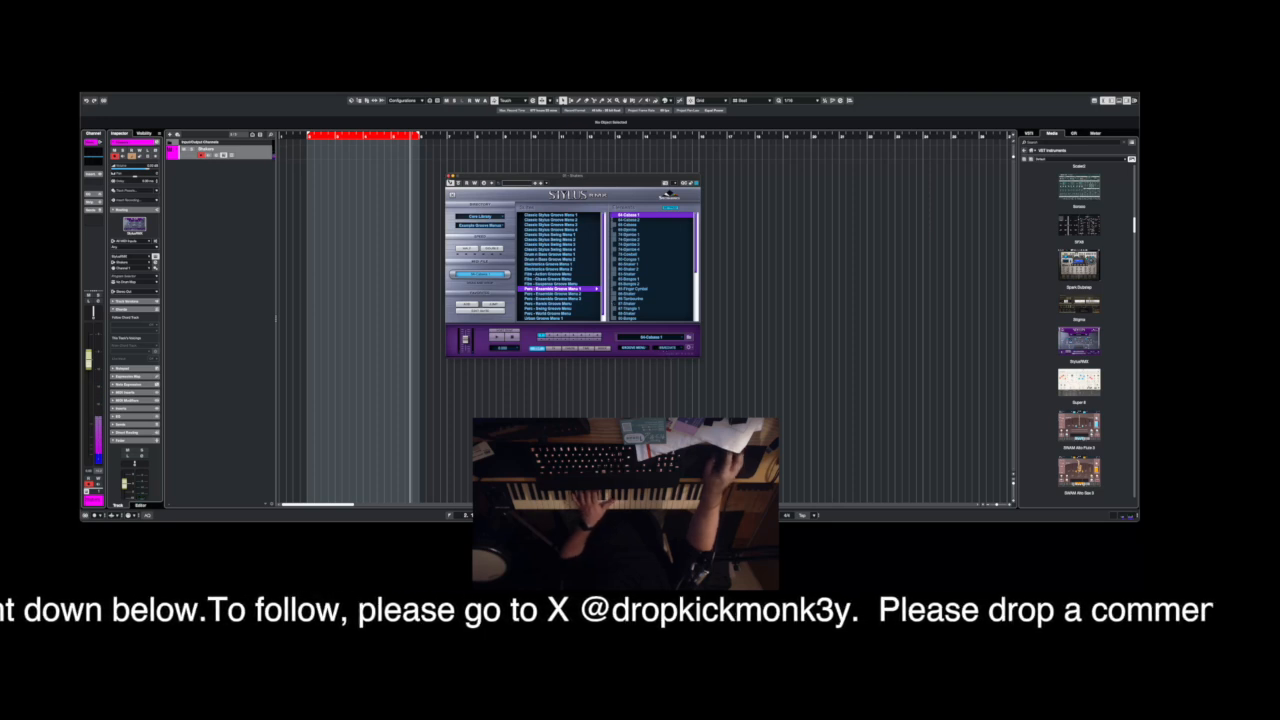
click(450, 177)
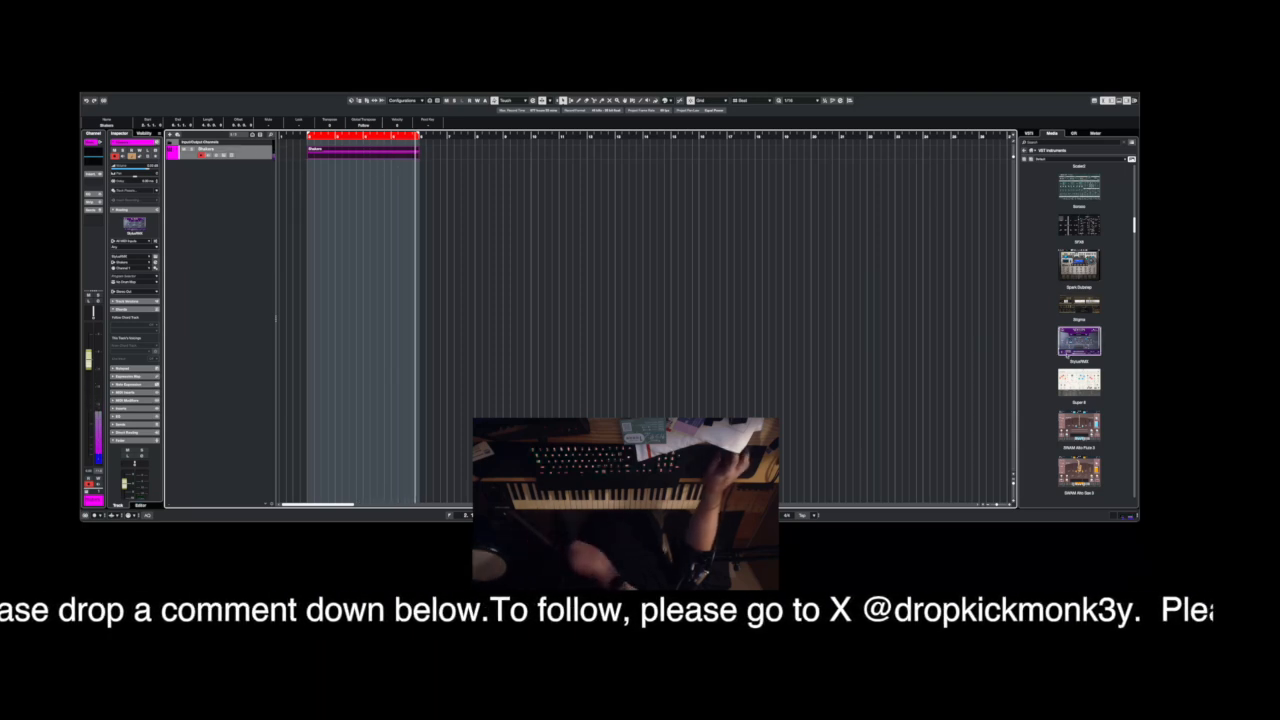
Find Kontakt among the VST instruments and add it as a new instrument track.
scroll(1080, 305, up, 2)
scroll(1080, 305, up, 5)
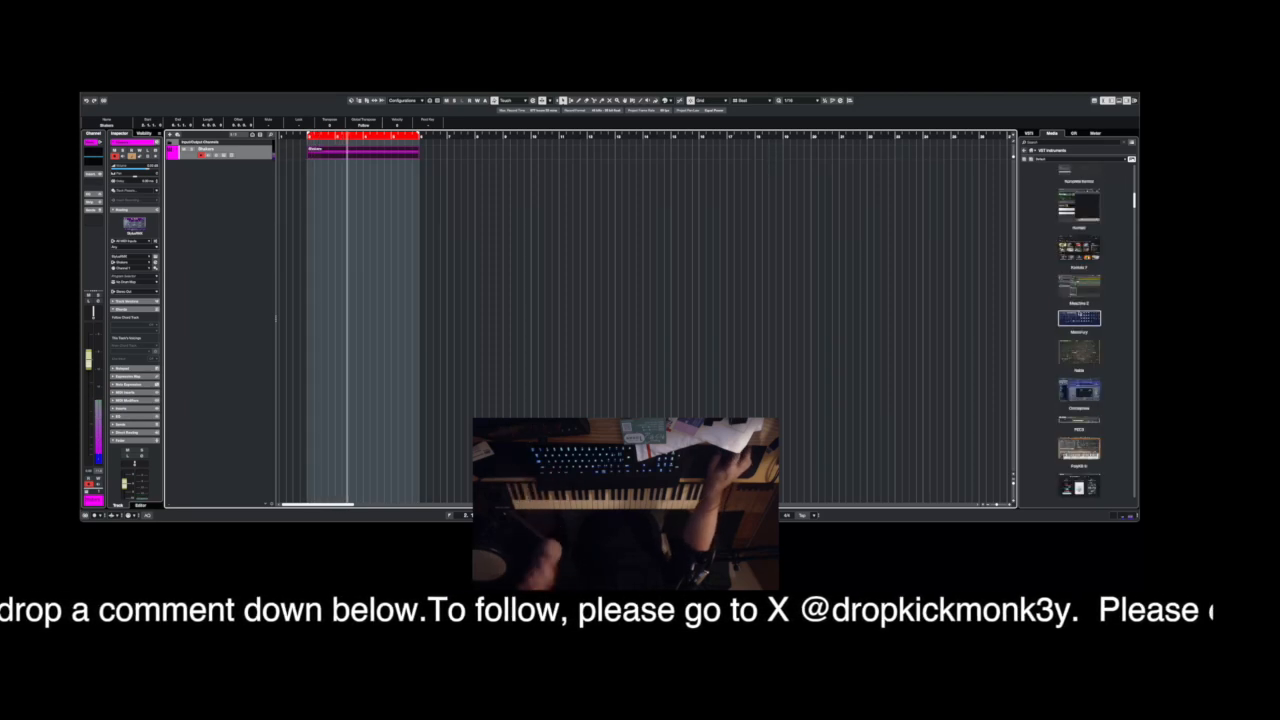
scroll(1097, 268, up, 4)
scroll(1098, 266, up, 4)
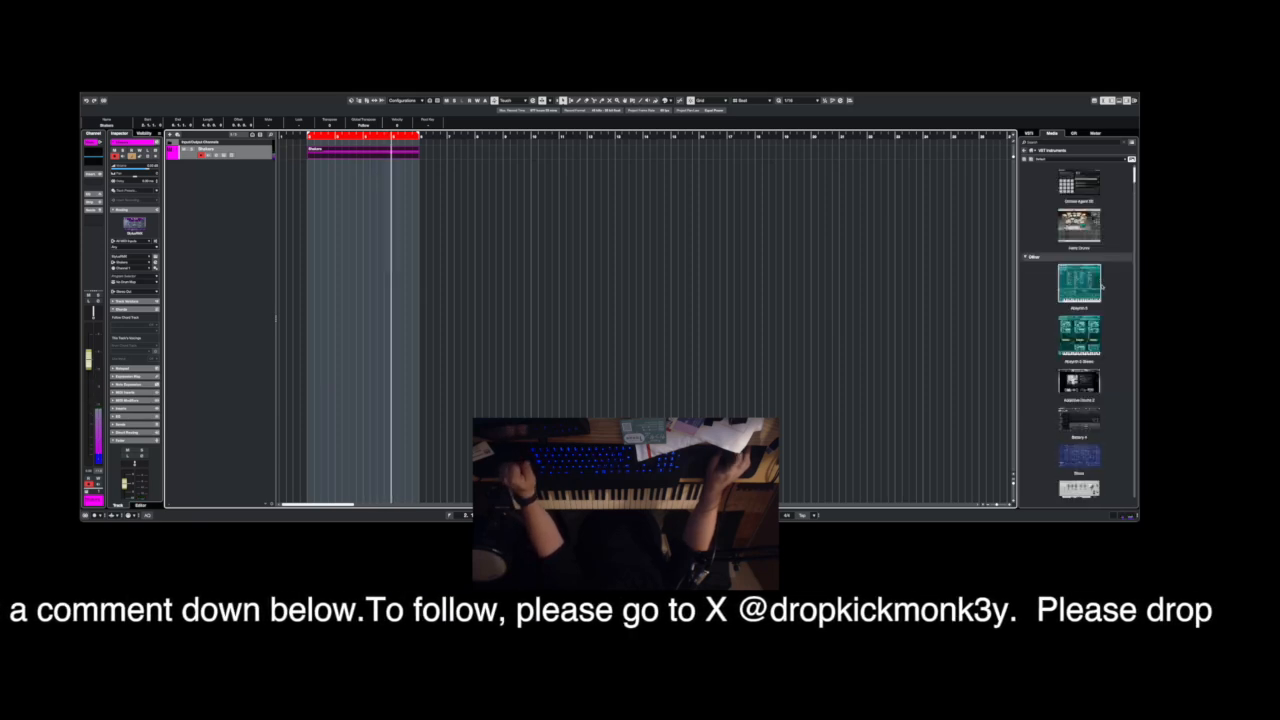
scroll(1101, 288, down, 3)
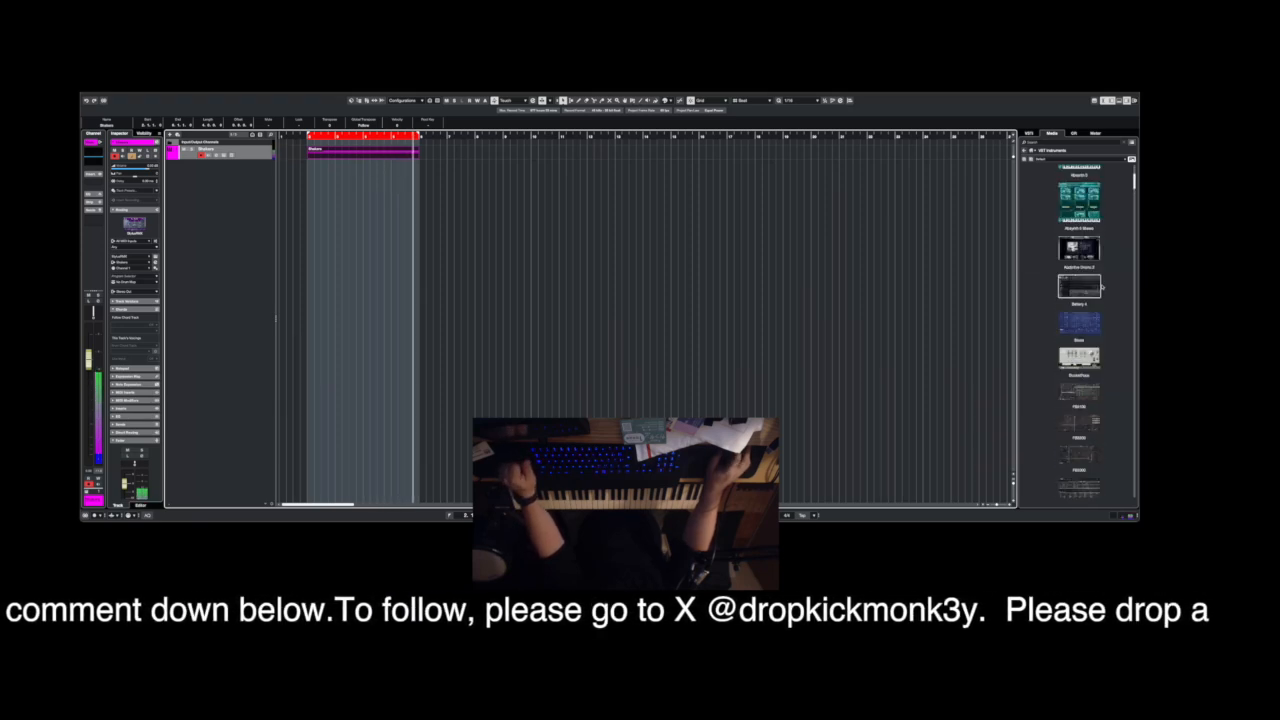
scroll(1101, 288, down, 4)
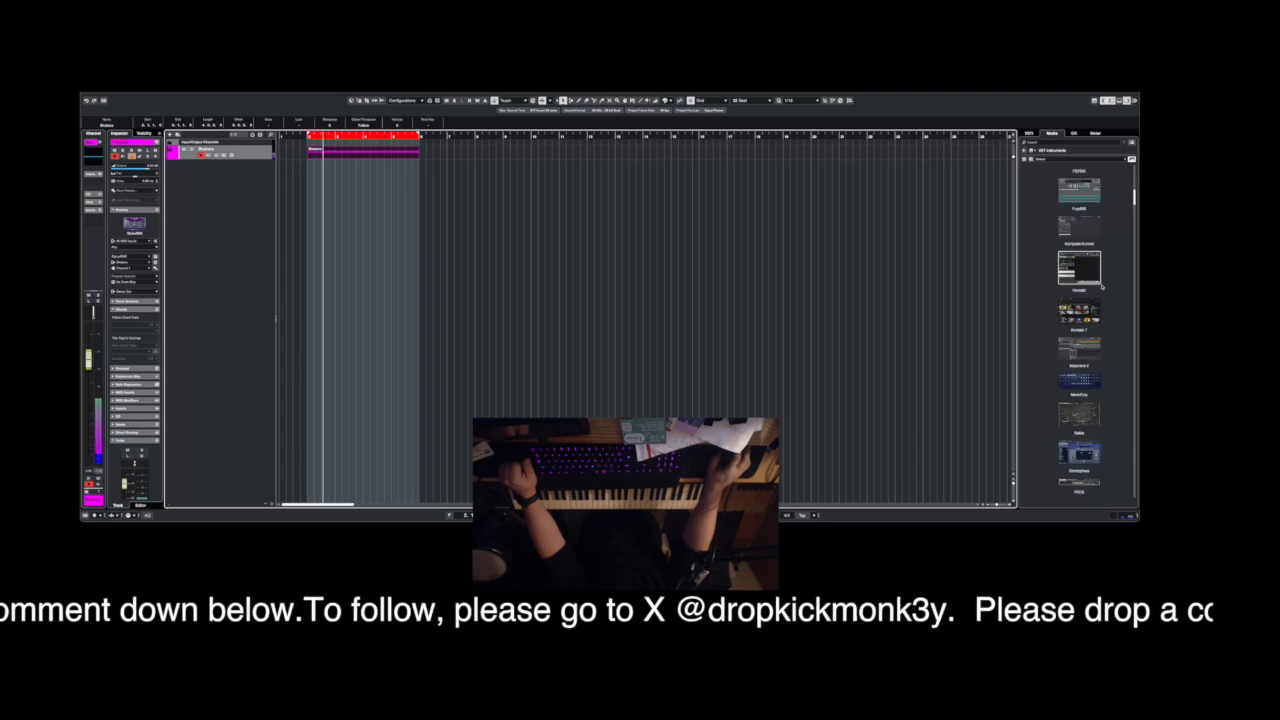
double_click(1080, 310)
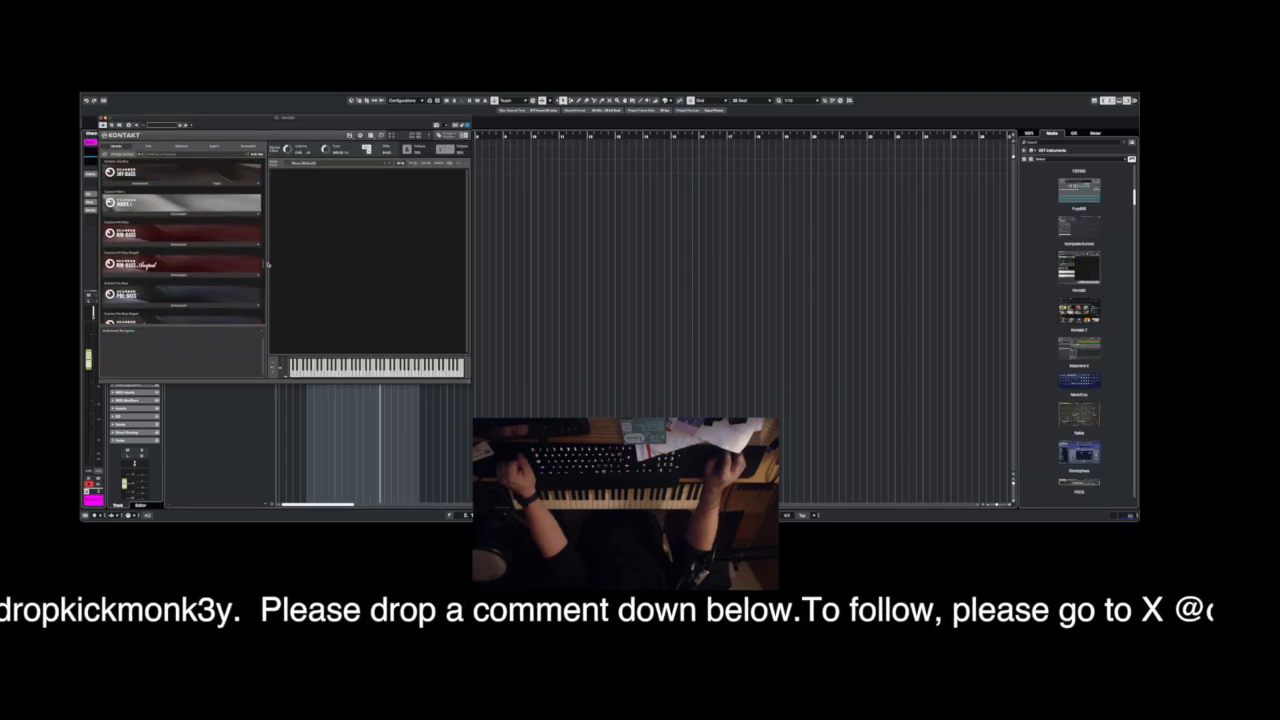
Load the Scarbee Mark I electric piano instrument in Kontakt and close the Kontakt window.
click(178, 213)
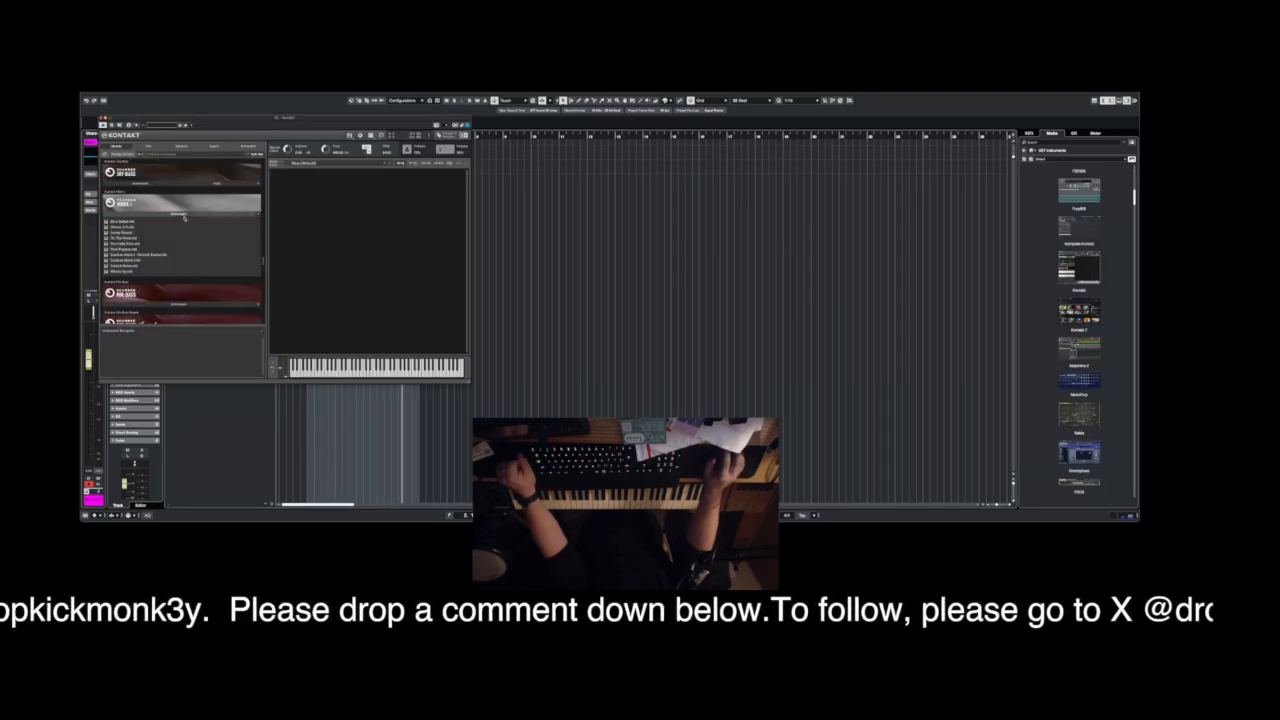
double_click(143, 261)
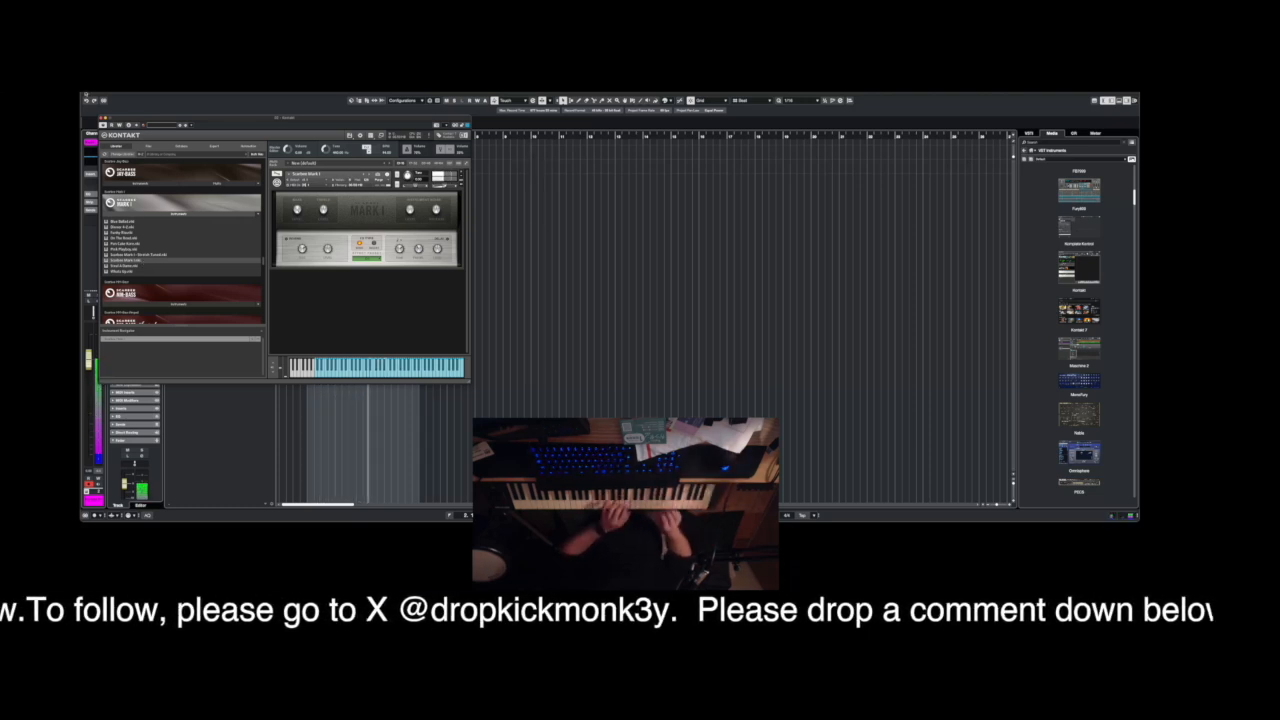
click(101, 118)
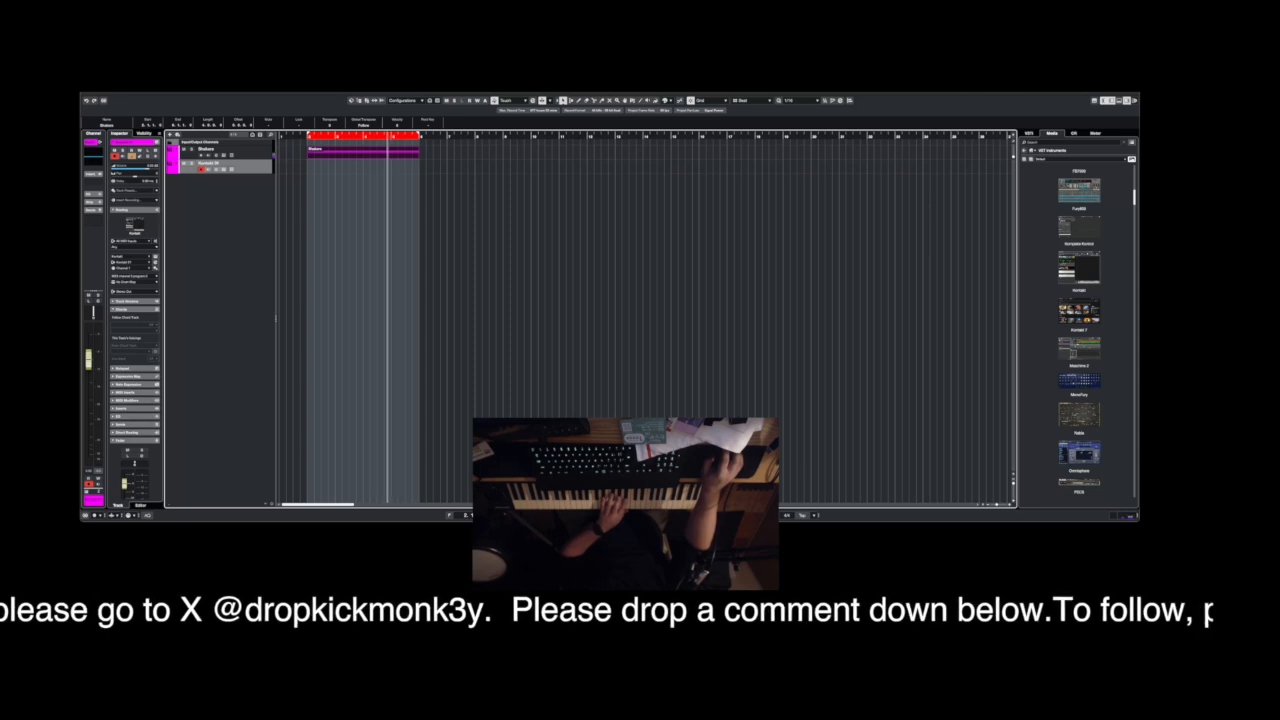
key(KP_Multiply)
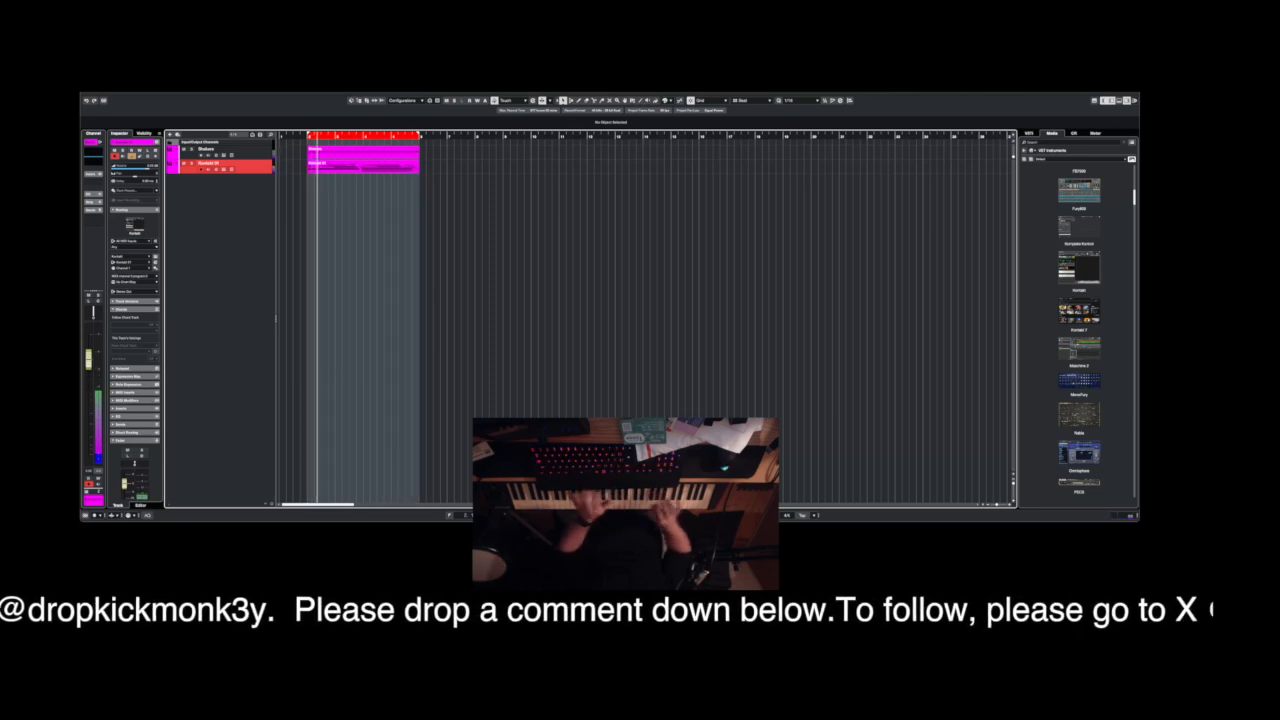
key(space)
key(Delete)
Duplicate the Shakers part directly after the original on its track.
click(382, 153)
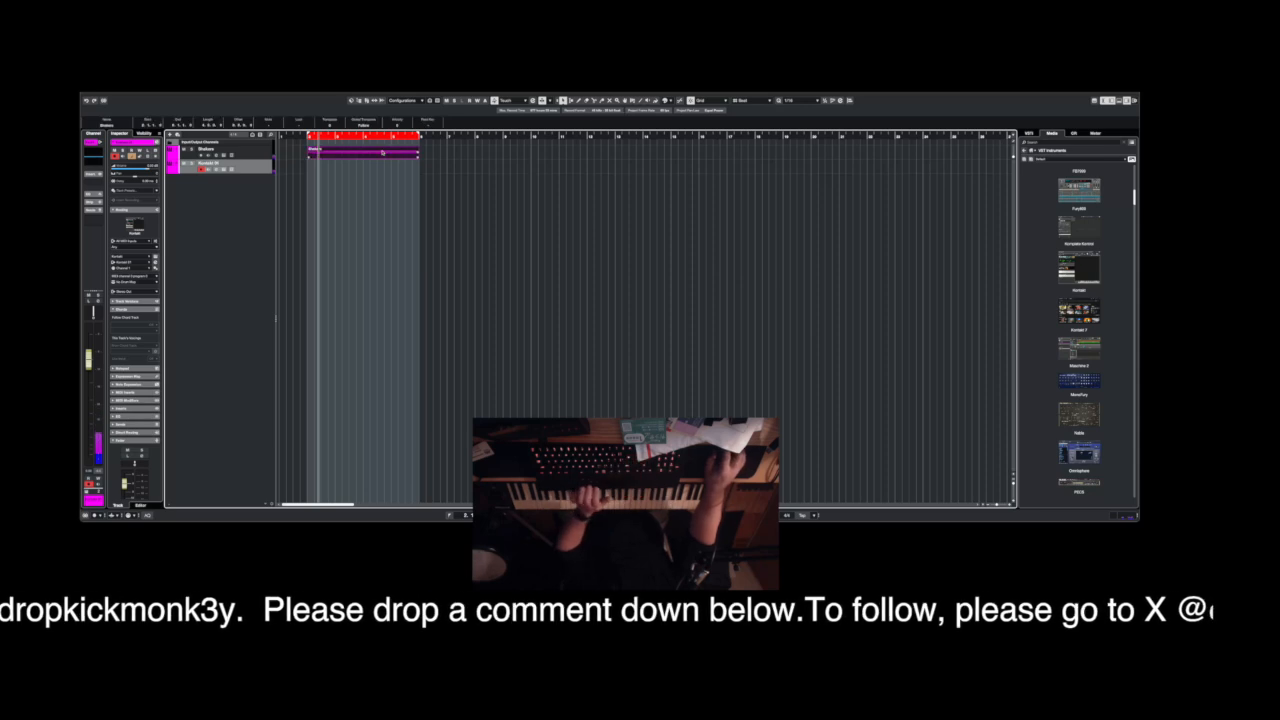
key(ctrl+d)
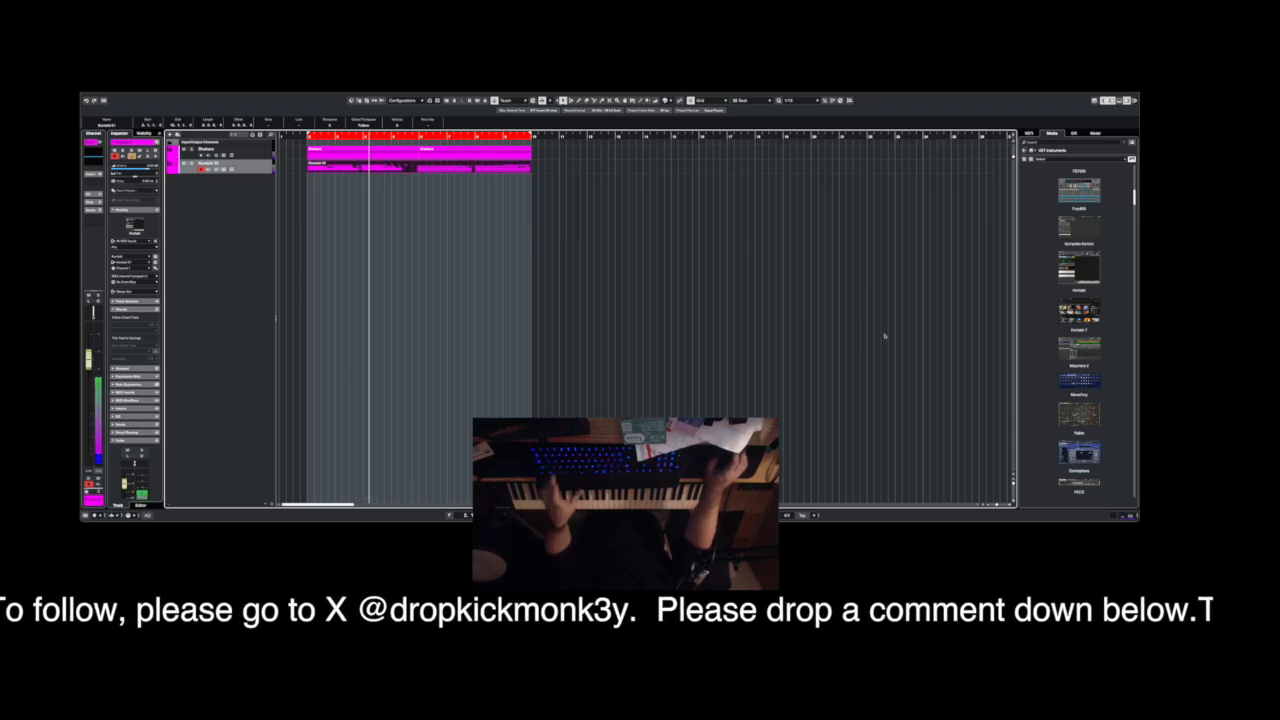
Save the project under the new name Pop in the current project folder.
key(super+shift+s)
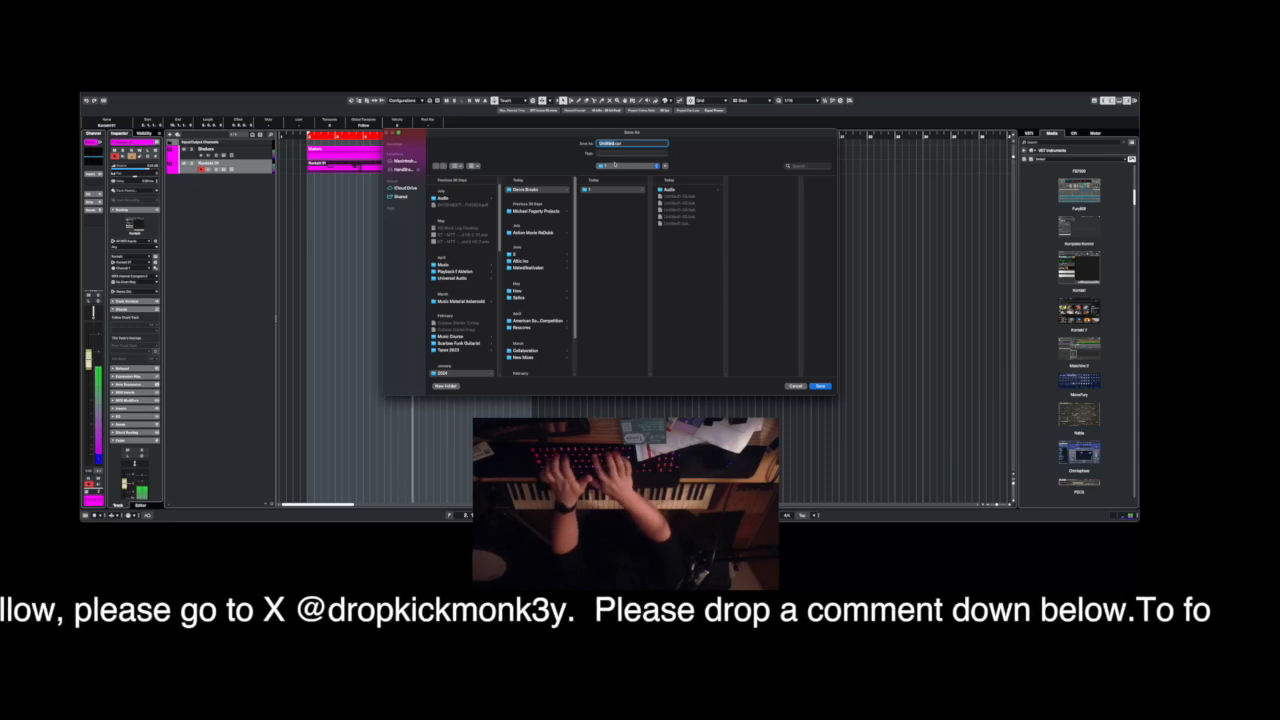
text(Pop)
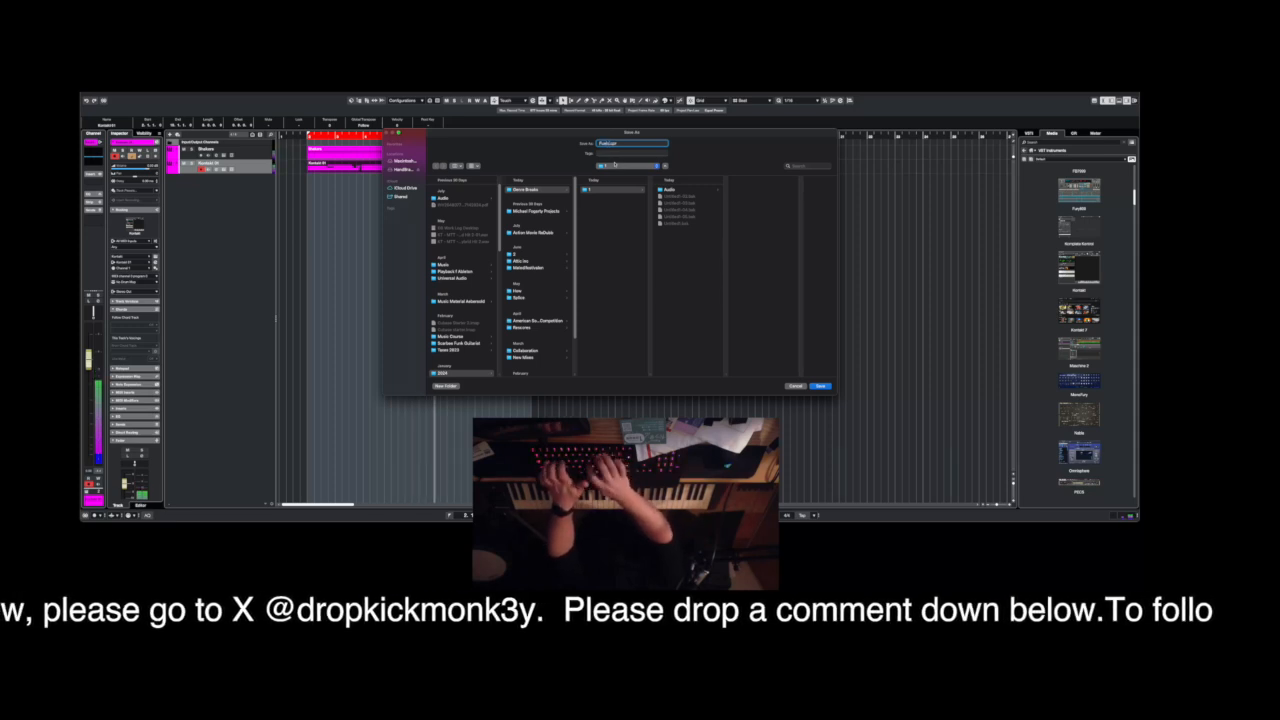
key(Return)
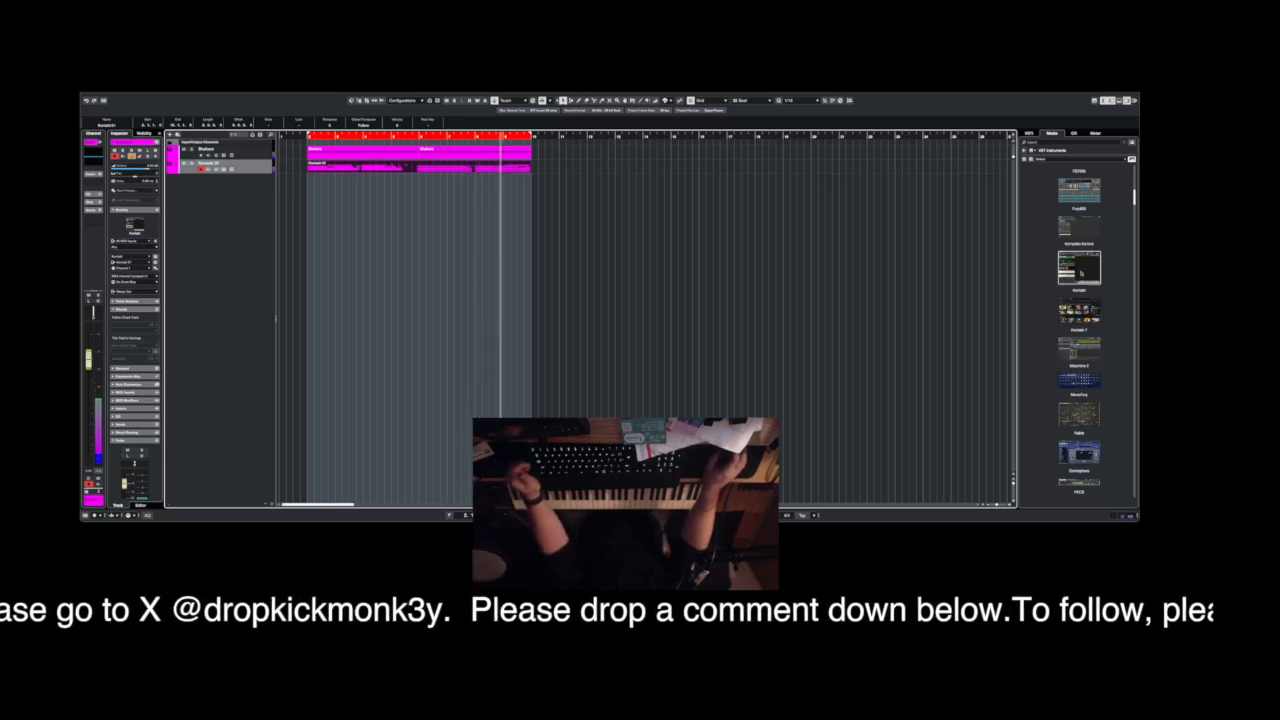
Add an Addictive Drums 2 instrument track and start recording a drum part on it.
scroll(1083, 366, up, 10)
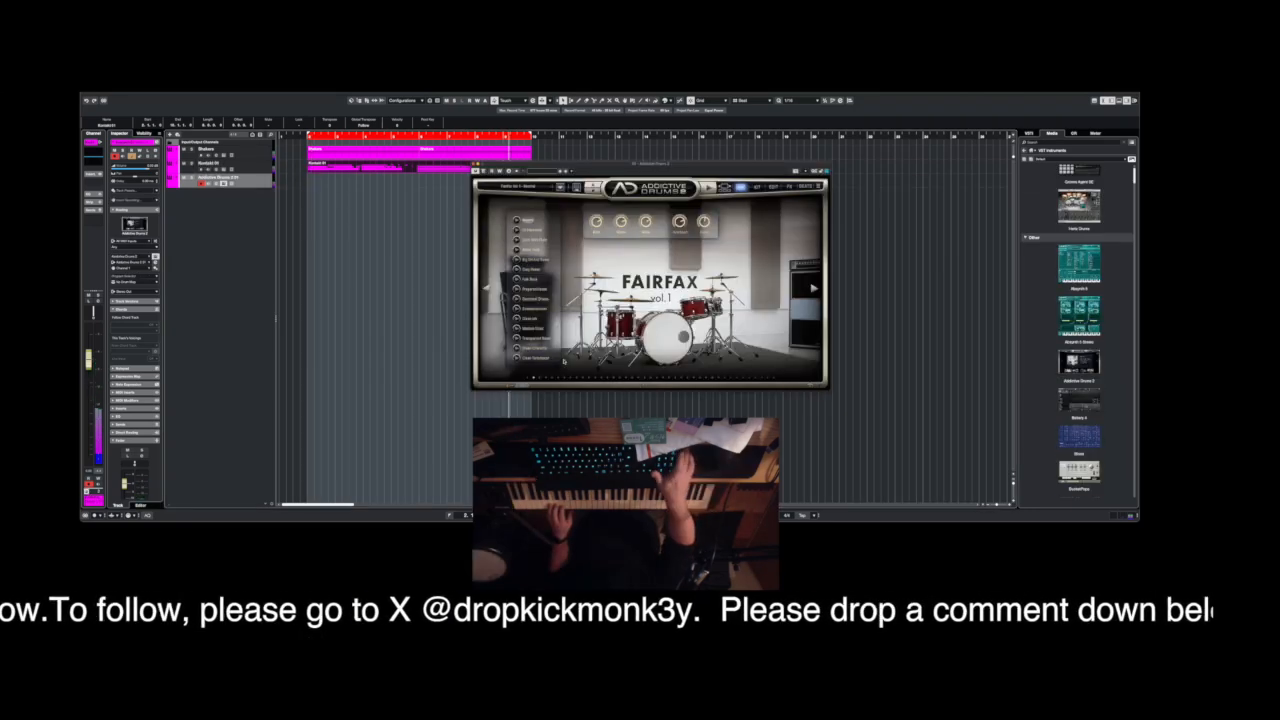
key(KP_Multiply)
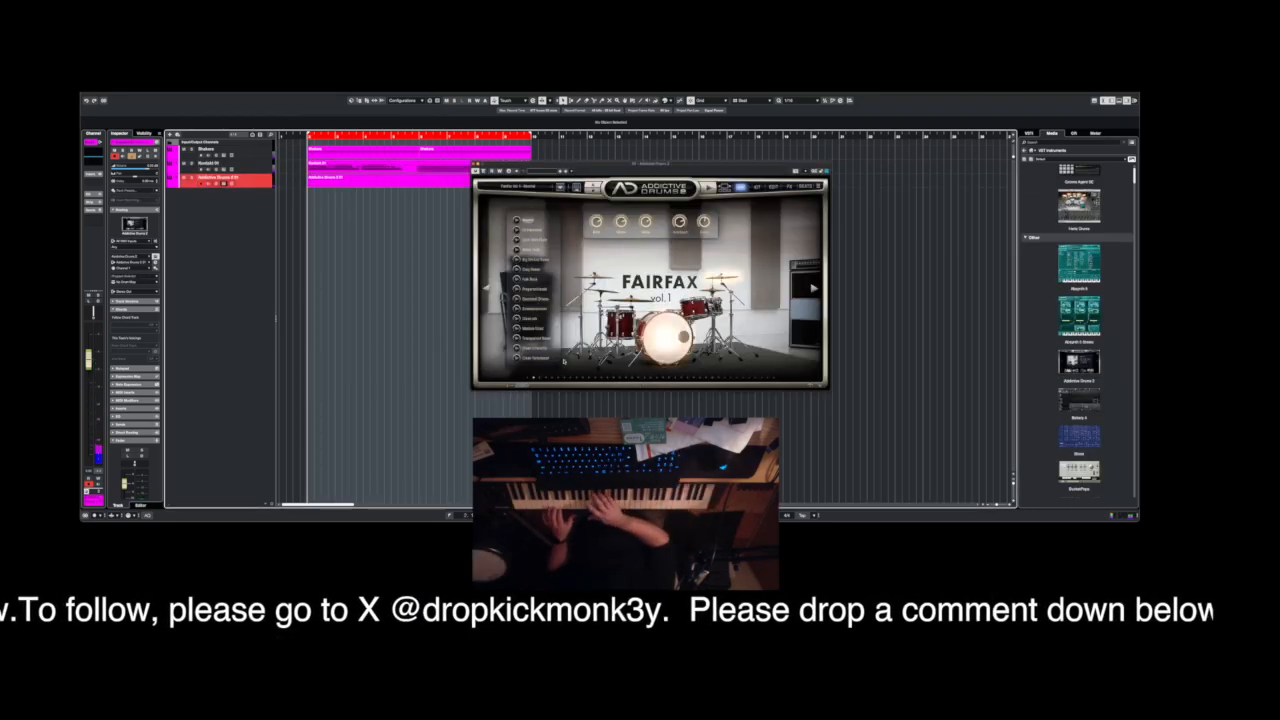
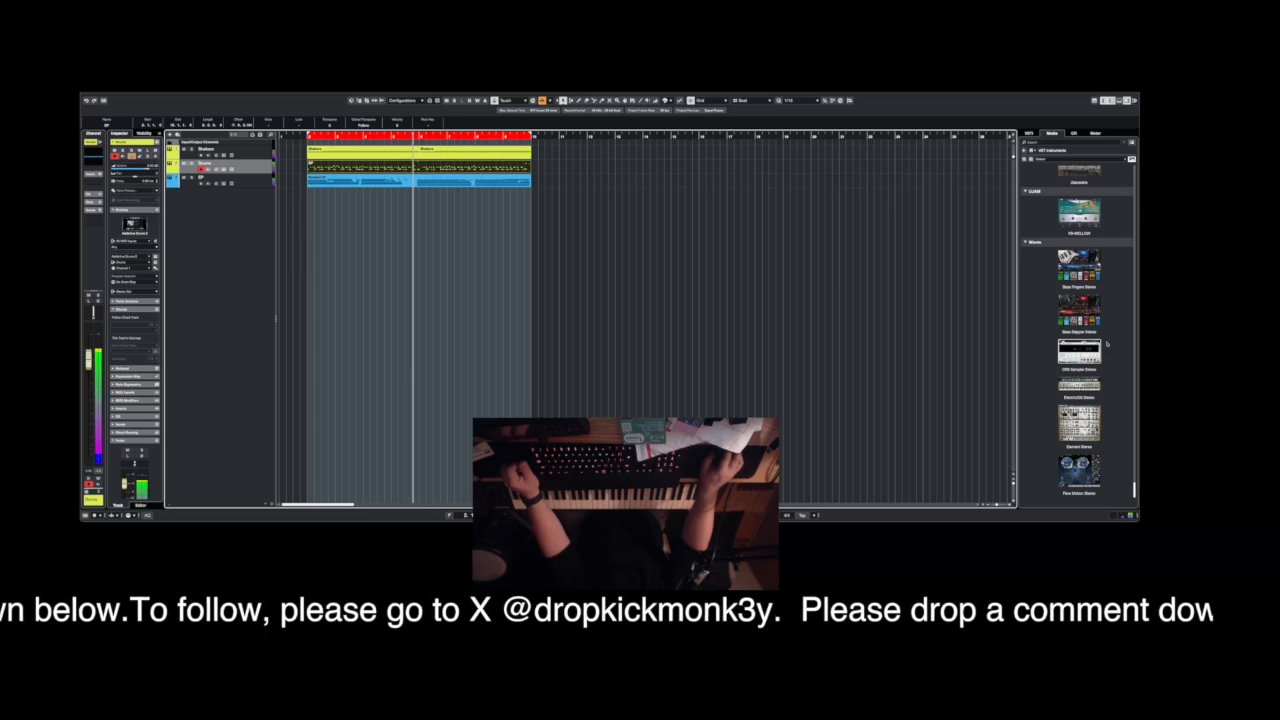
Add a Trilian instrument track below the EP track and load the Studio Bass All - Full Range patch to record the bass part.
scroll(1107, 344, up, 5)
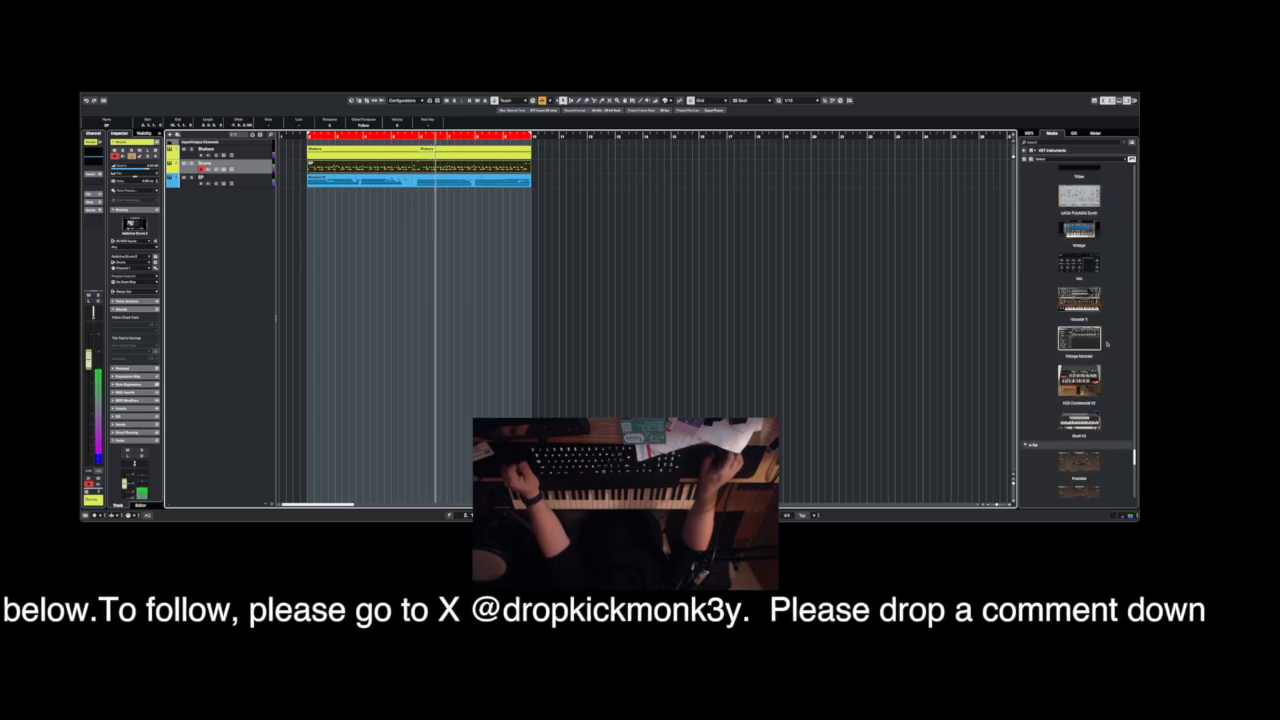
scroll(1107, 344, up, 5)
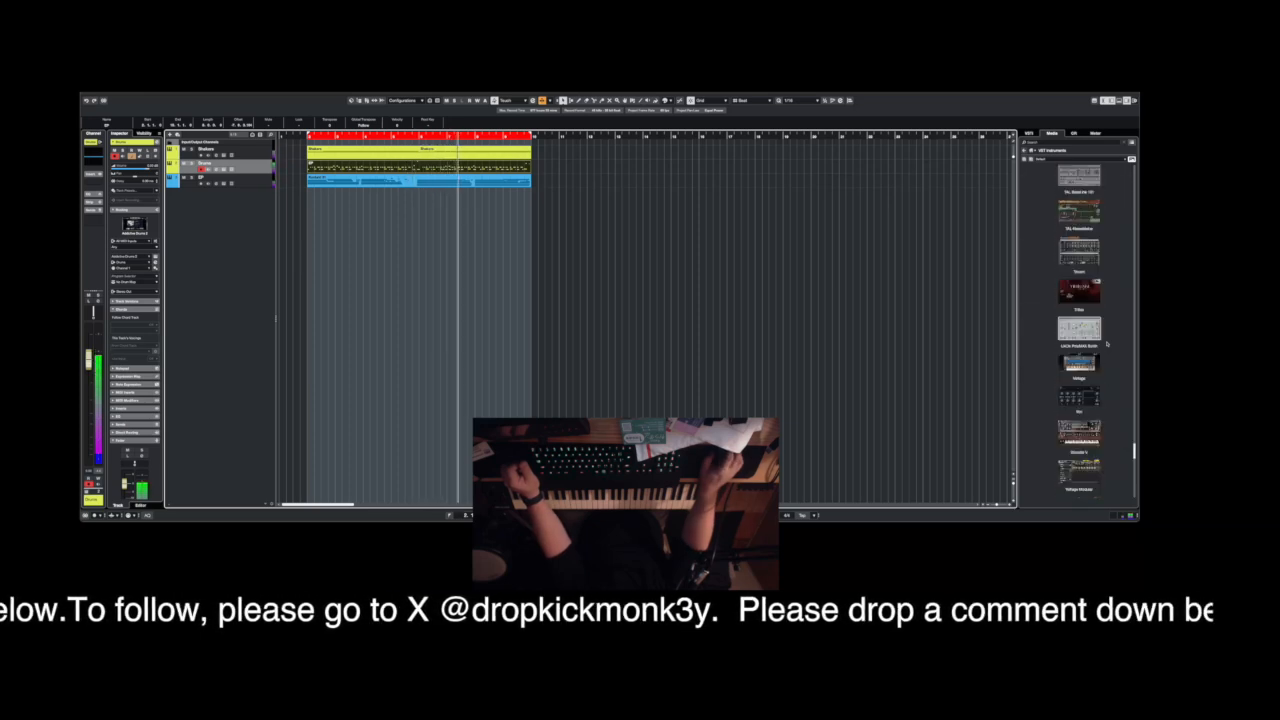
drag(1079, 291, 240, 256)
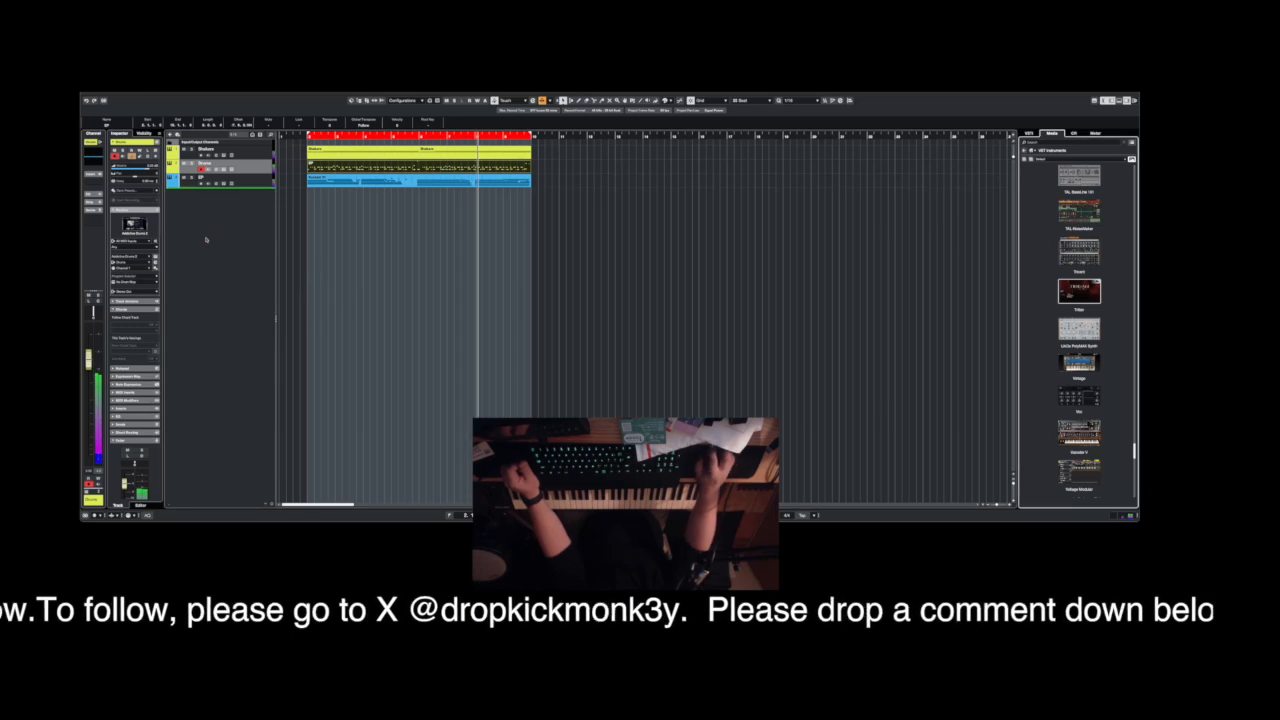
scroll(321, 305, up, 5)
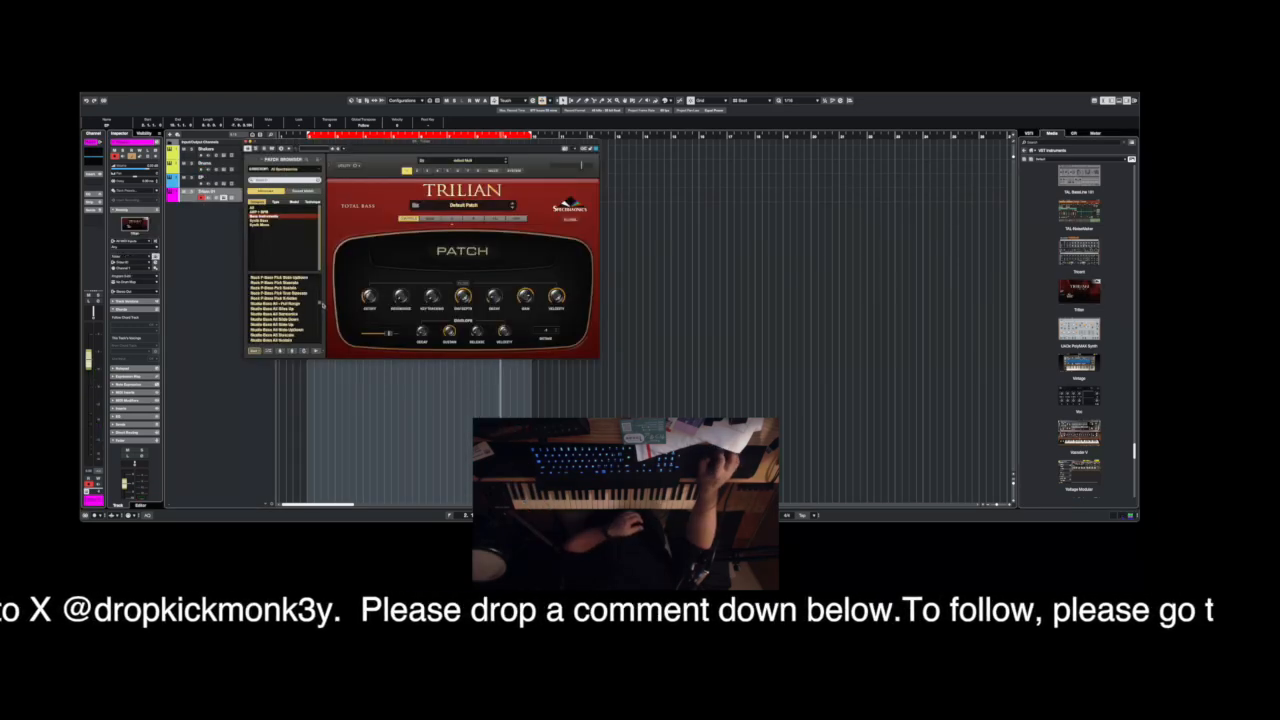
click(285, 303)
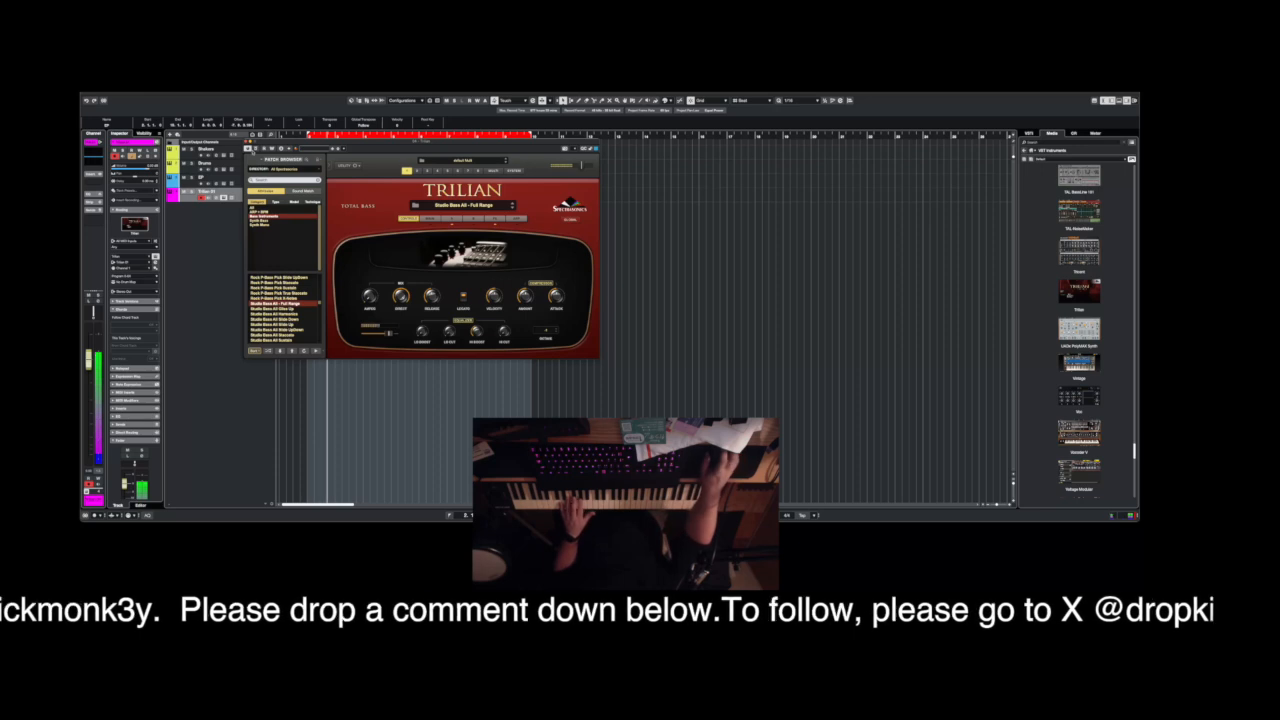
click(248, 142)
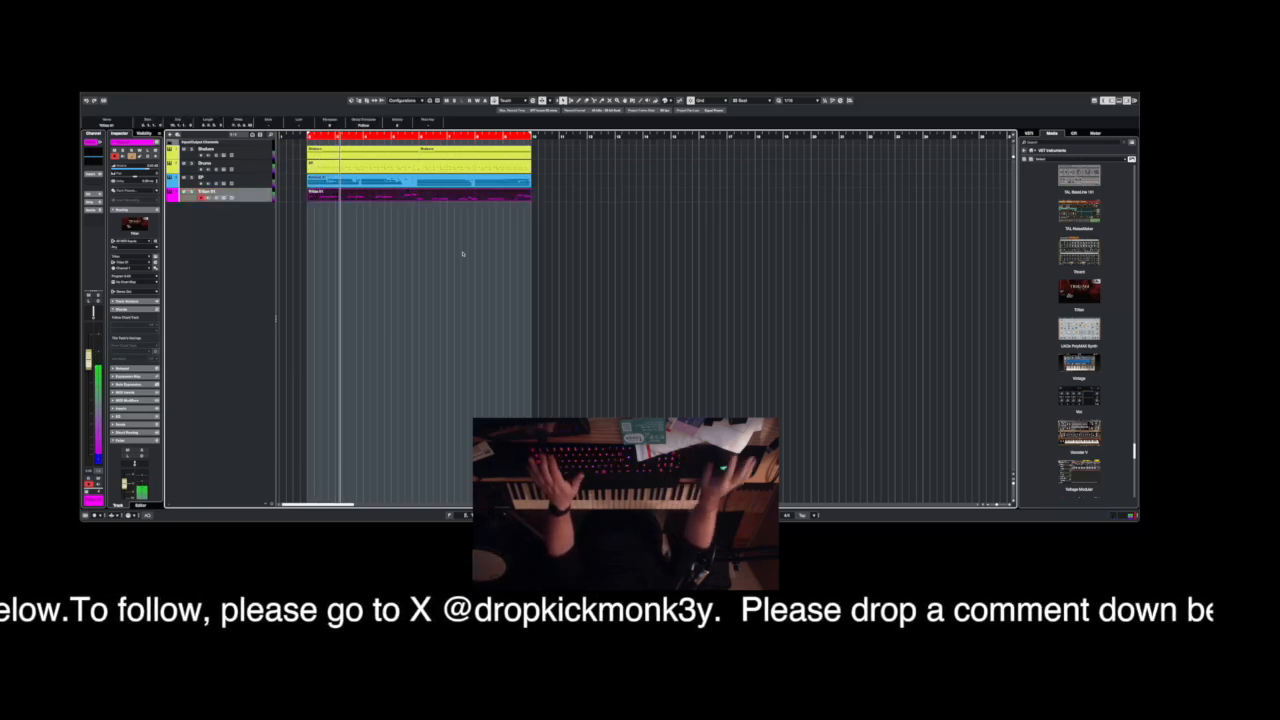
Colour the Trilian track orange and rename it Bass.
click(177, 198)
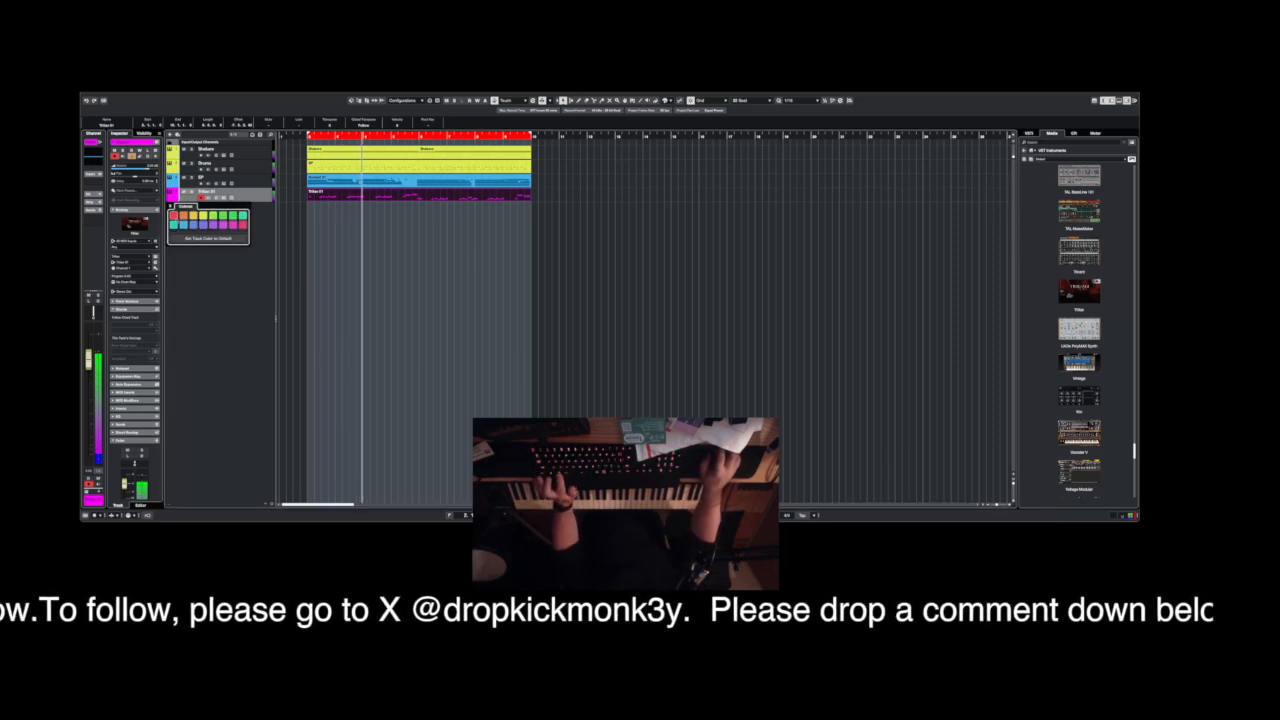
click(184, 216)
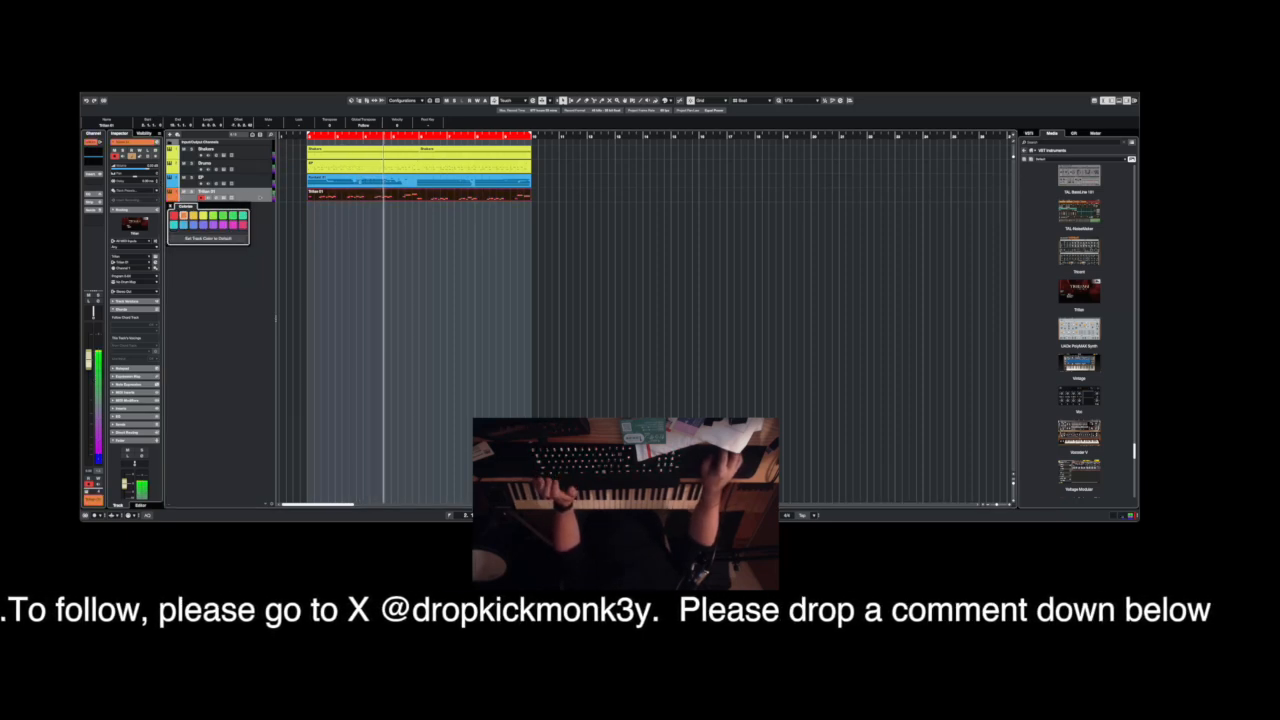
click(222, 192)
double_click(222, 192)
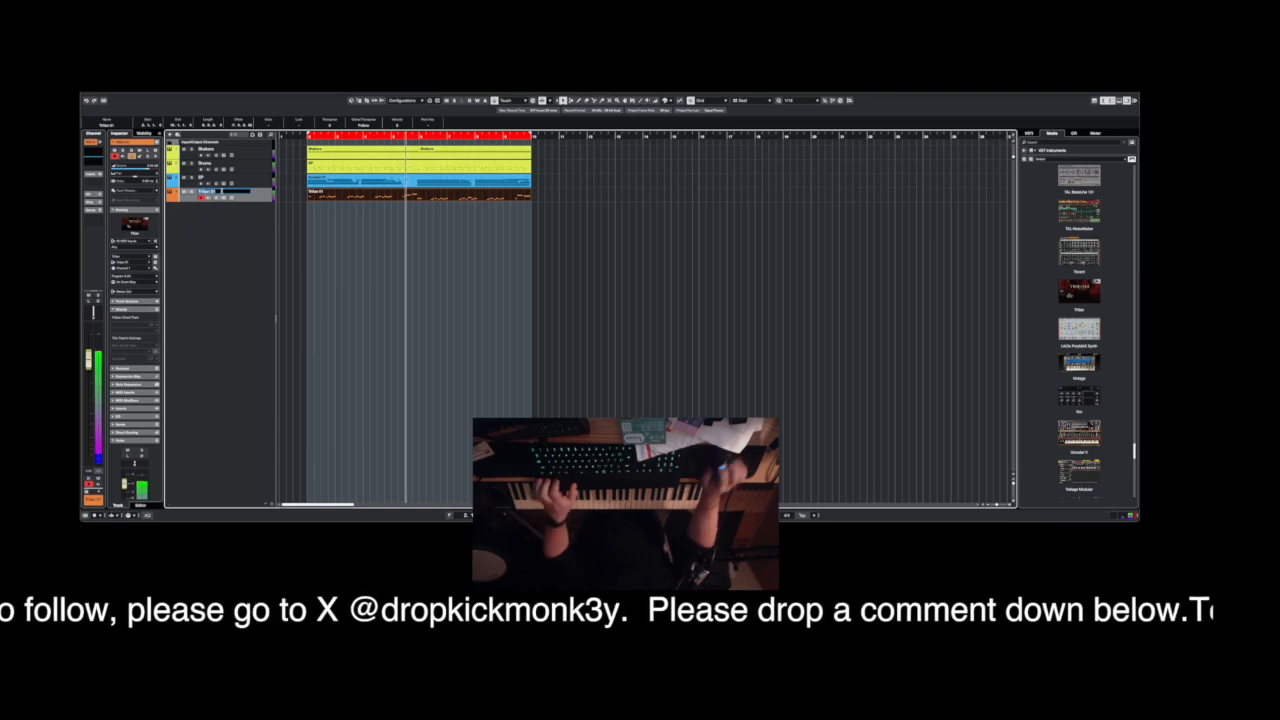
text(Bass)
key(Return)
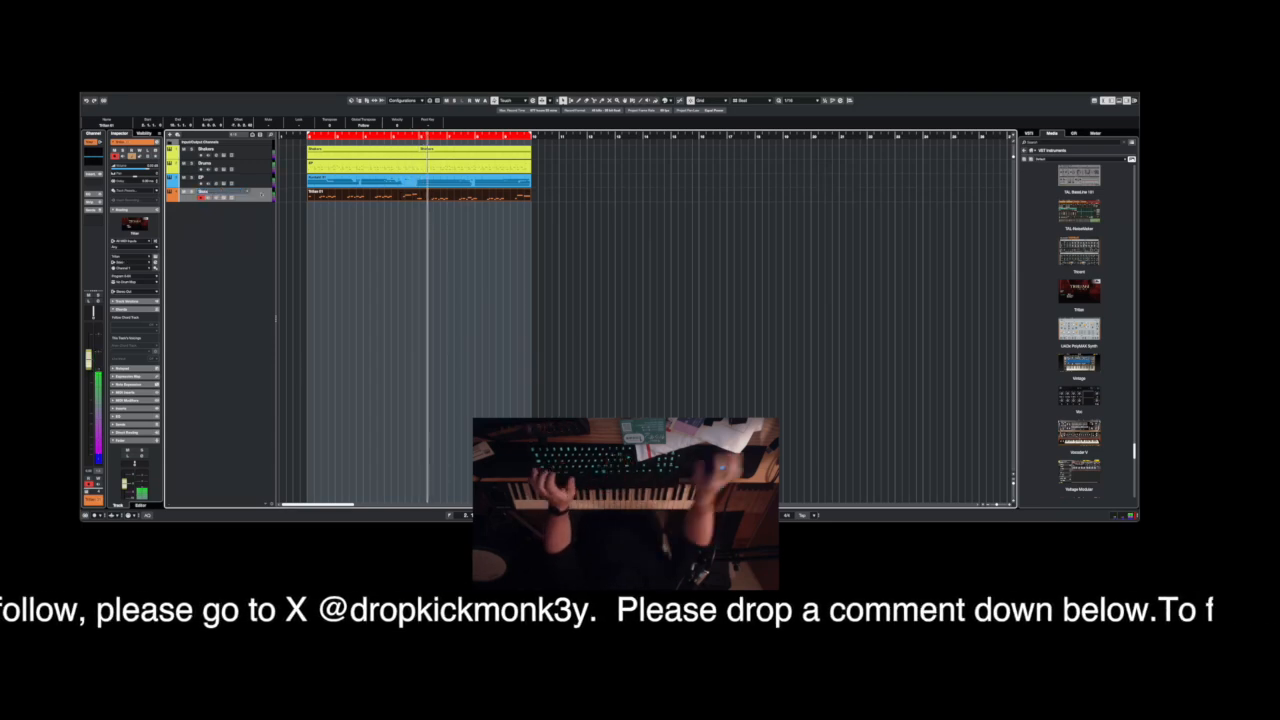
Move the two high notes just before the middle of the bass part up in pitch and close the note editor.
double_click(403, 203)
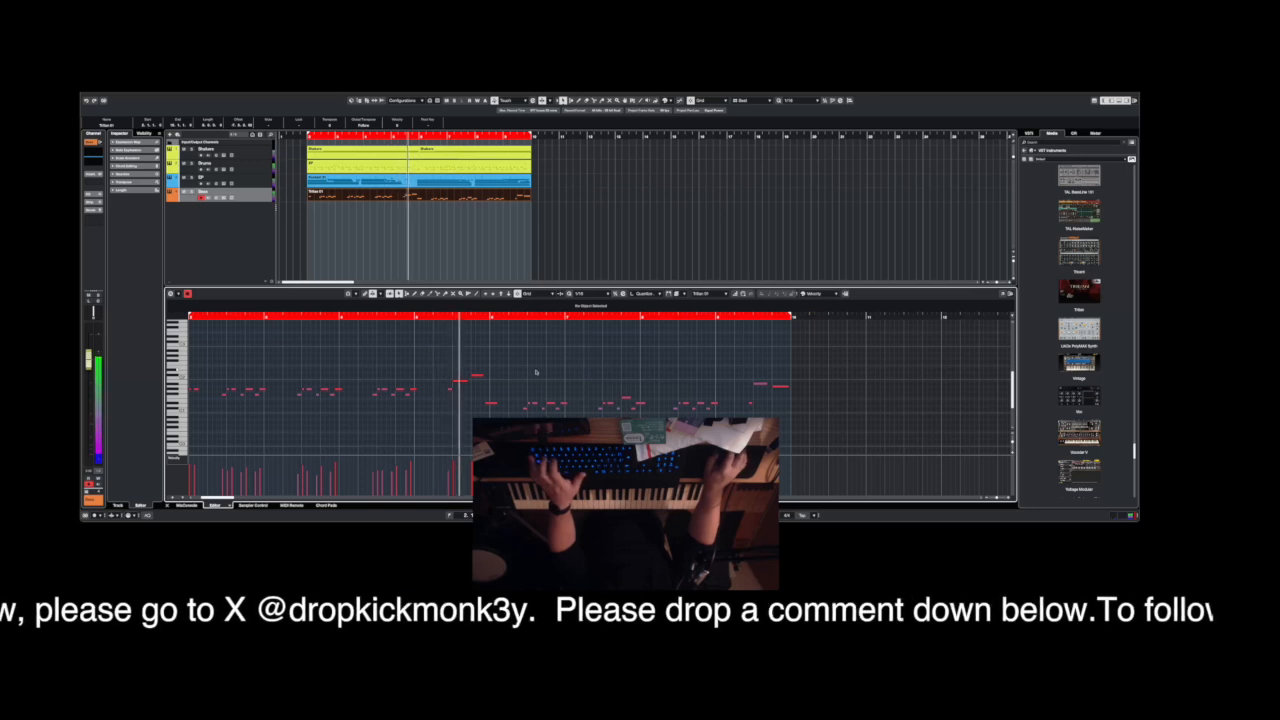
click(456, 381)
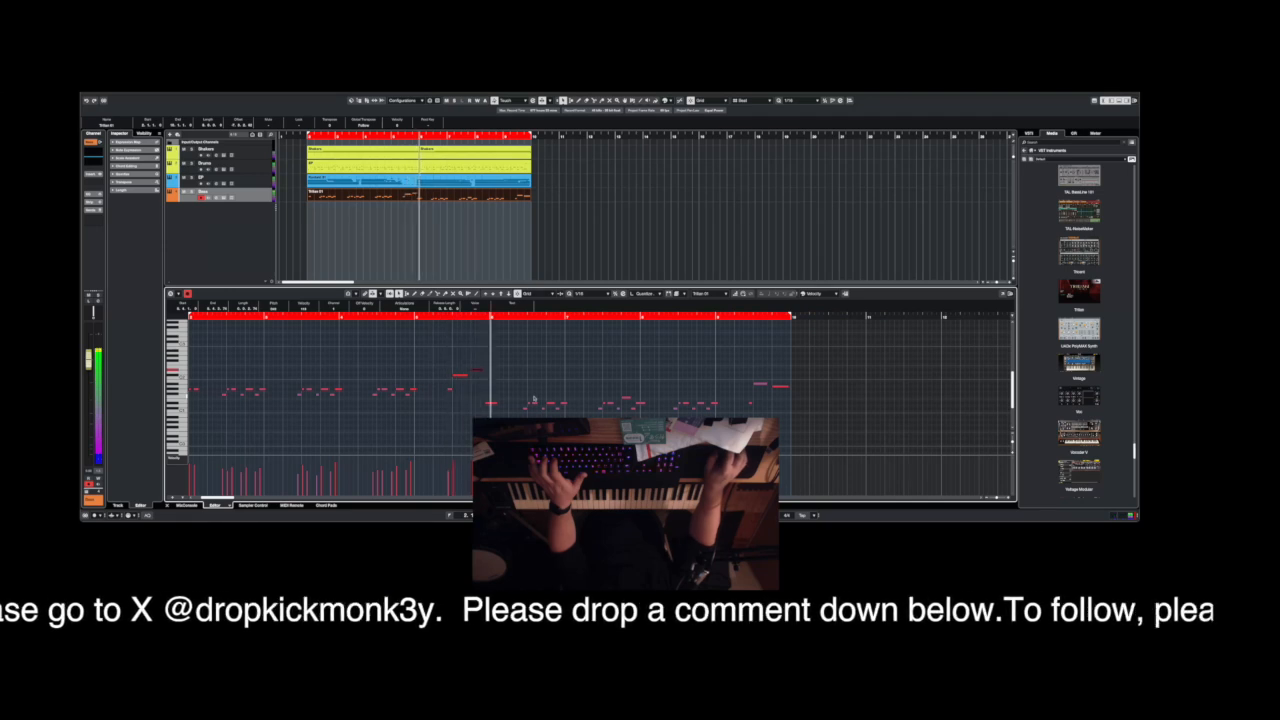
click(168, 505)
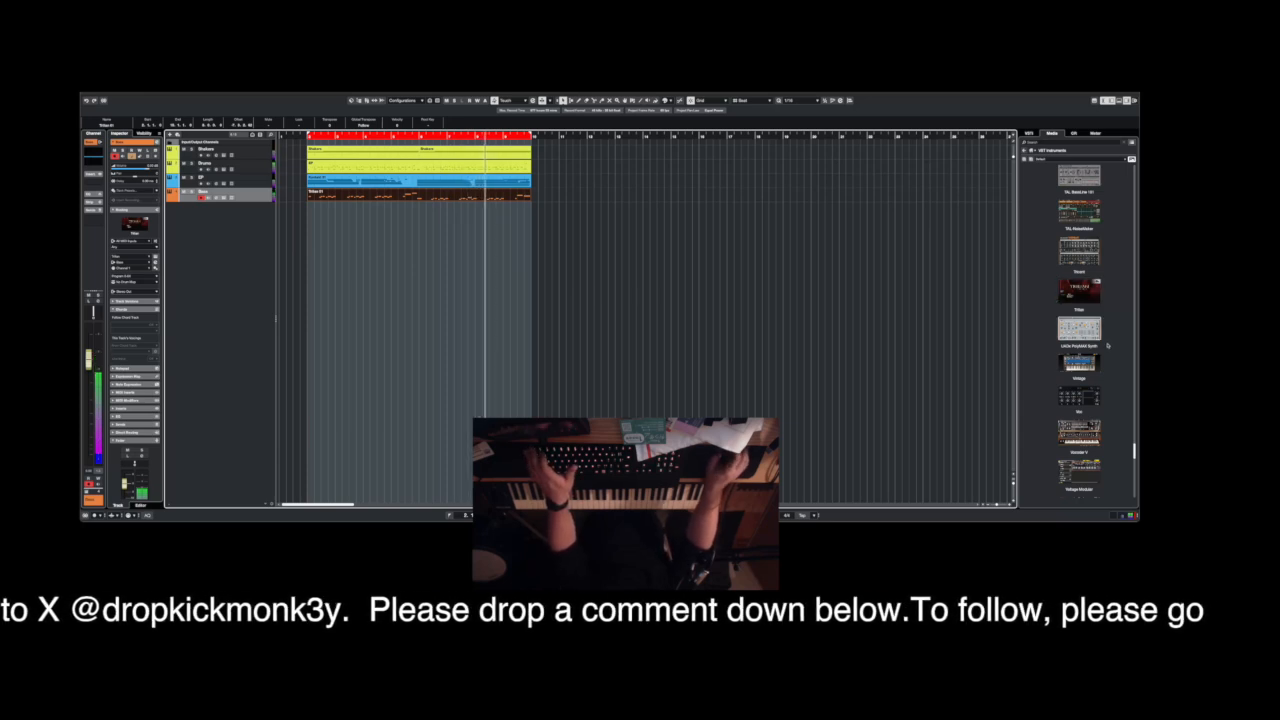
Add a Kontakt instrument track named Funk Guitar and load the Scarbee Funk Guitarist instrument in it.
click(855, 301)
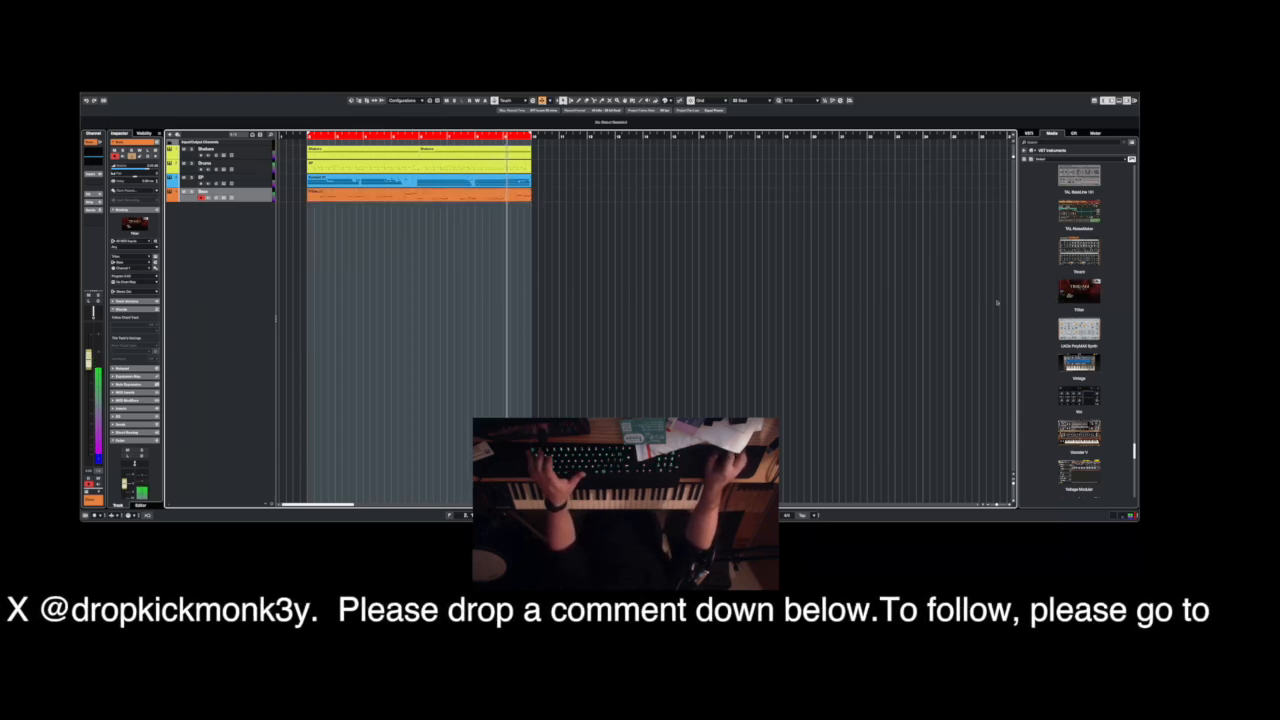
scroll(1068, 287, up, 5)
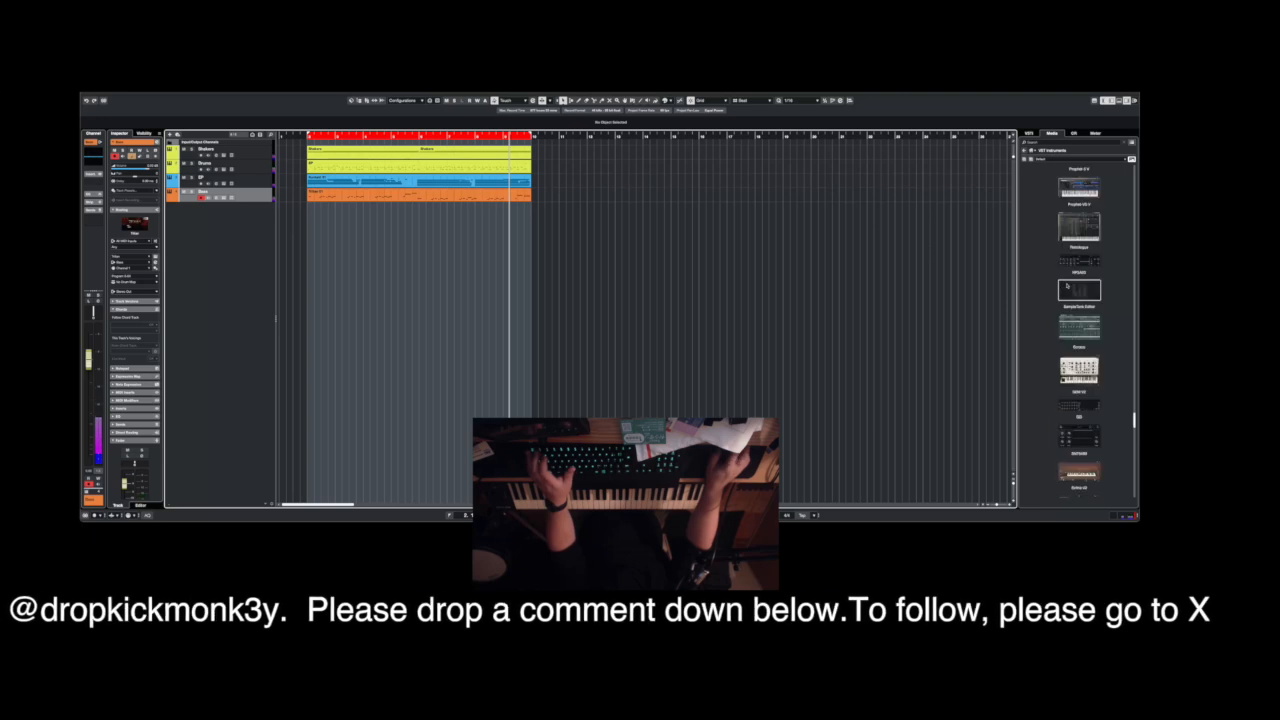
scroll(1067, 287, up, 5)
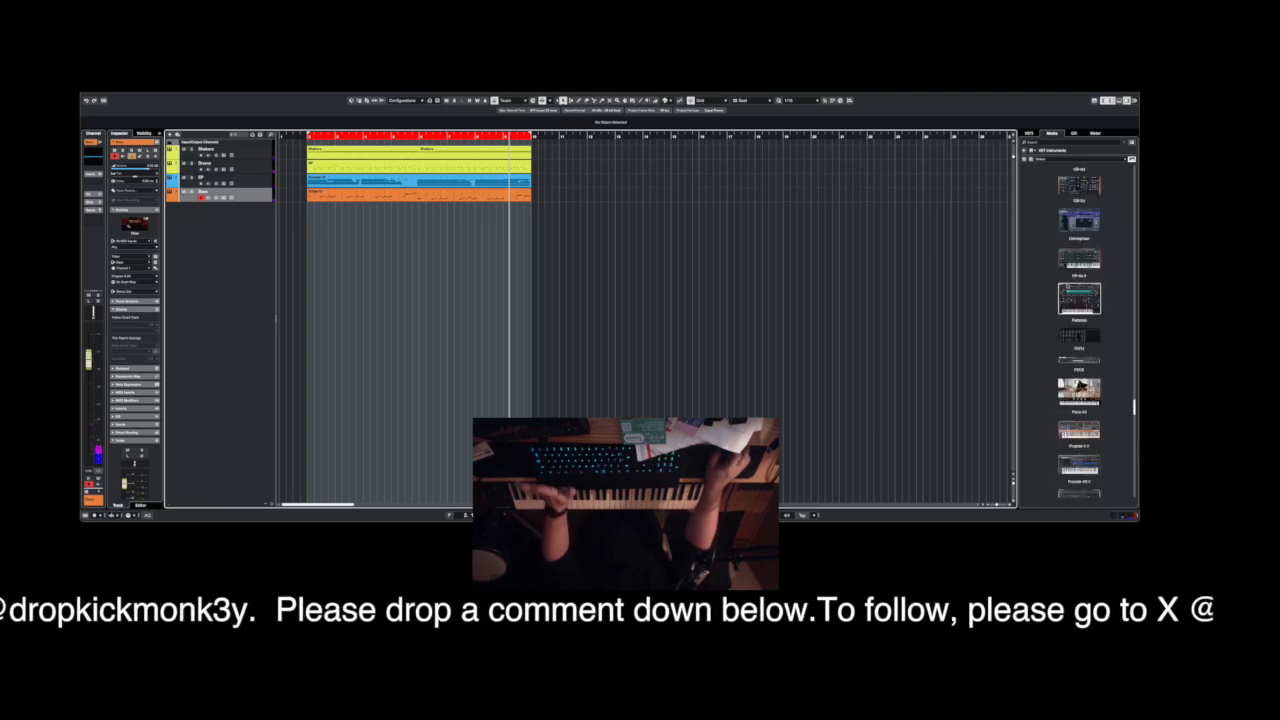
scroll(1067, 287, up, 5)
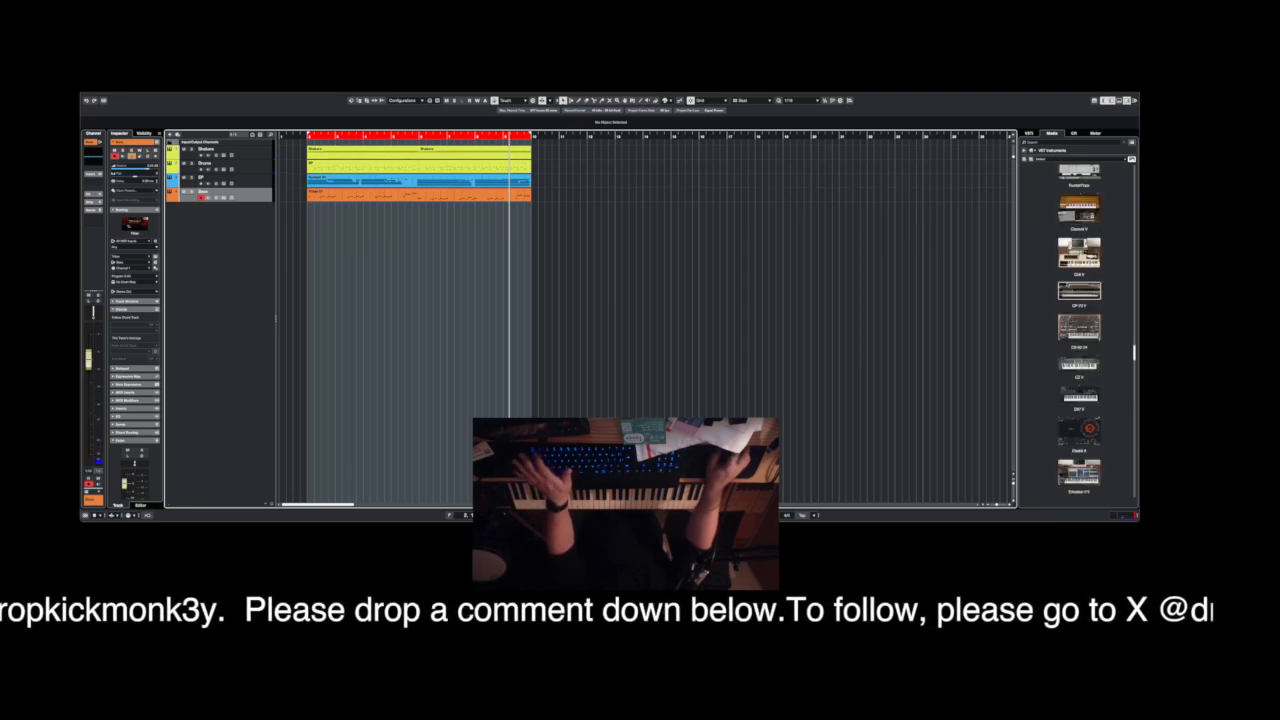
scroll(1067, 287, up, 10)
drag(593, 262, 601, 318)
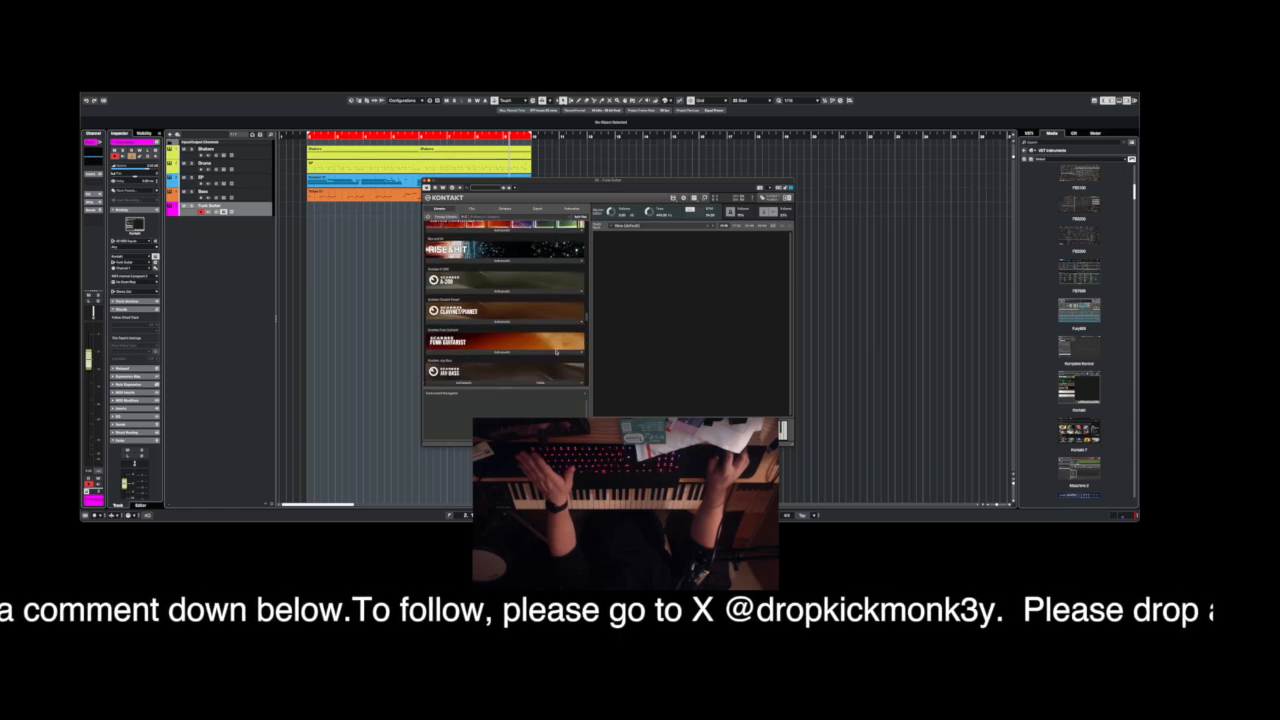
click(518, 354)
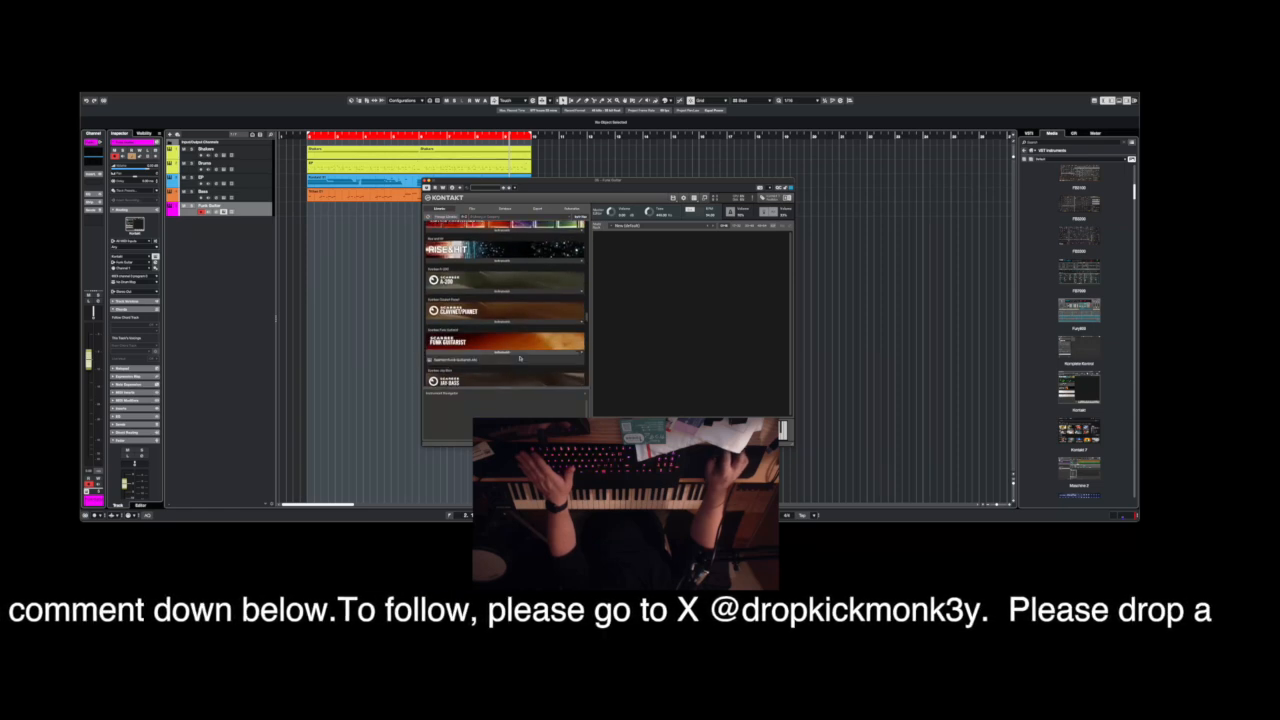
double_click(469, 361)
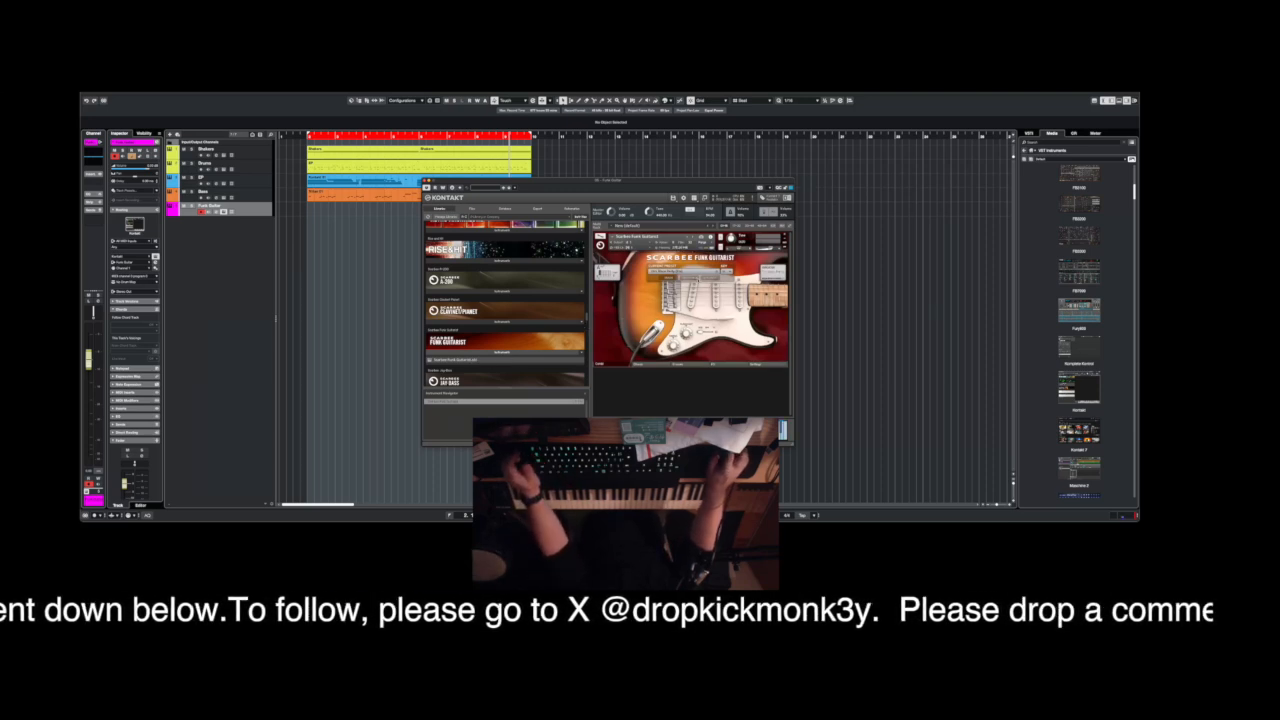
Browse Funk Guitarist's chord presets and chord database, and load the first preset on the groove page.
click(661, 365)
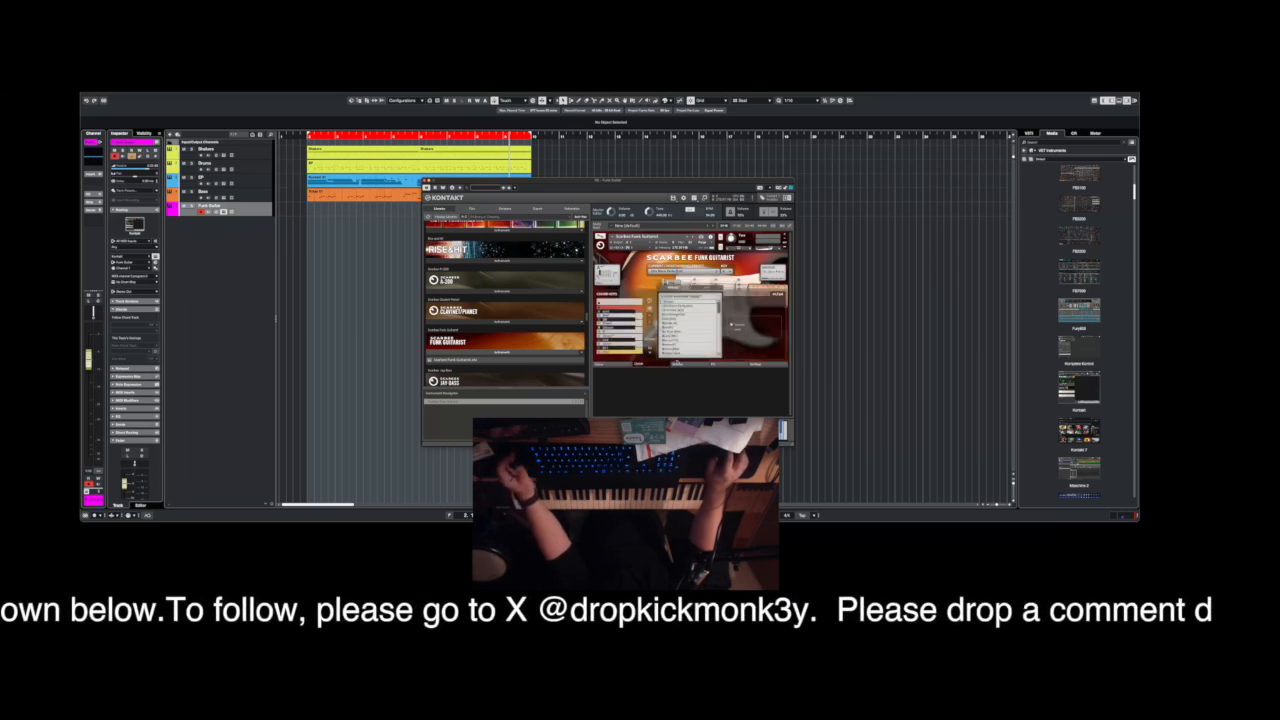
click(697, 289)
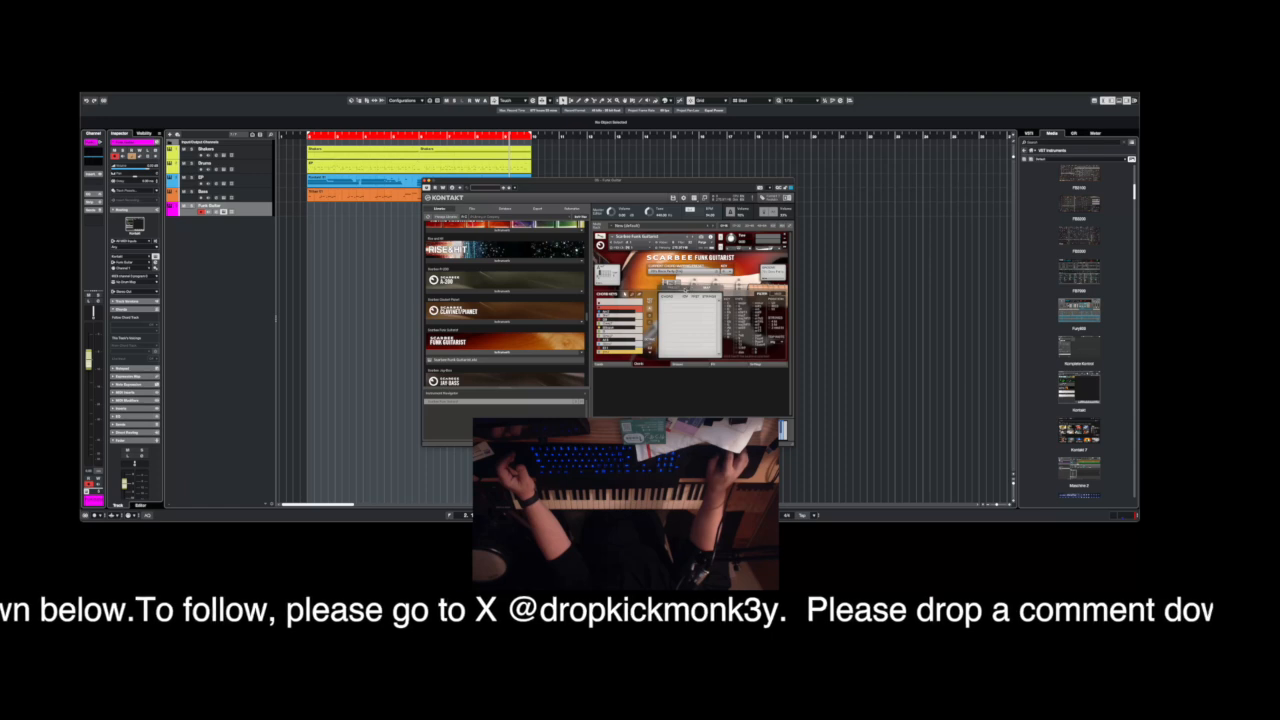
click(679, 289)
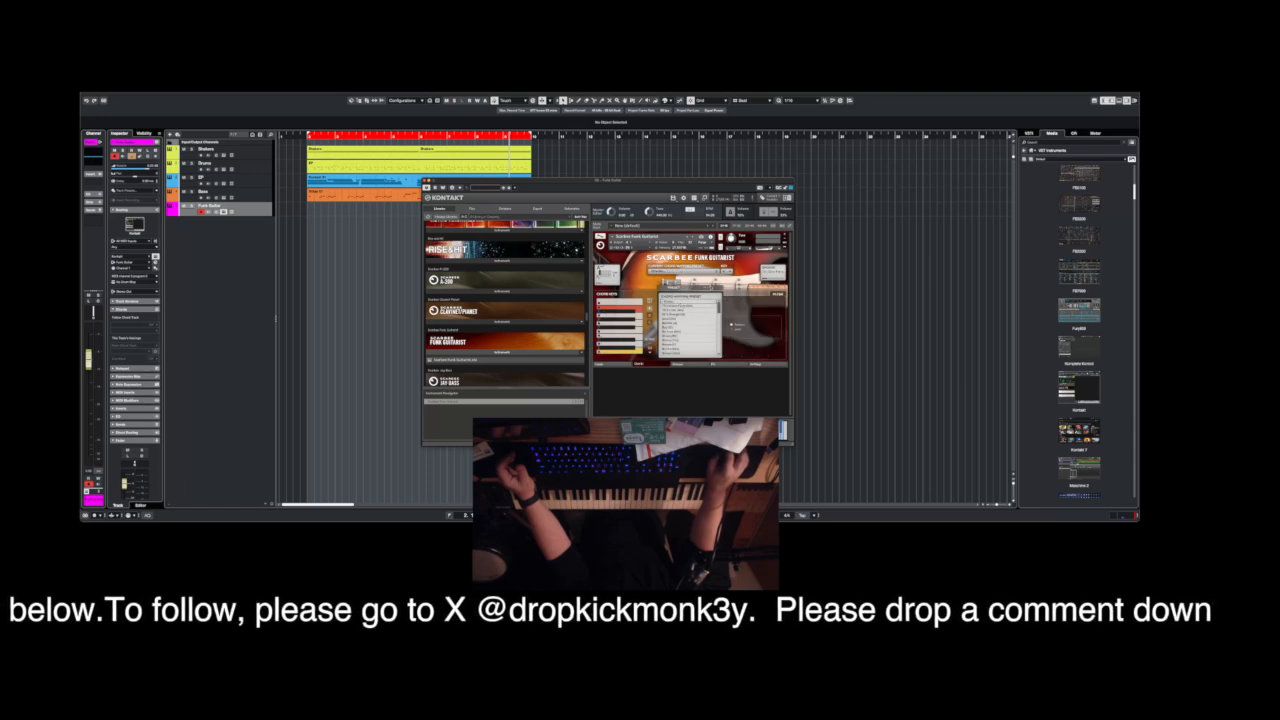
click(684, 365)
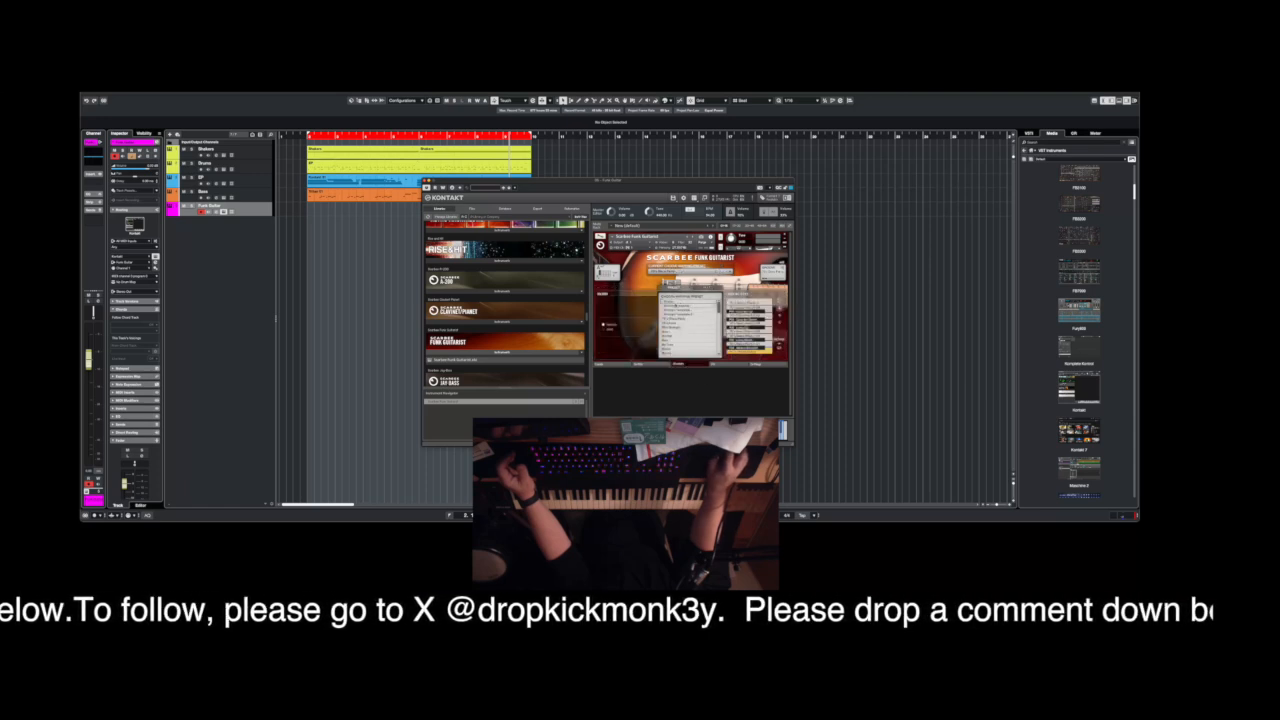
click(674, 303)
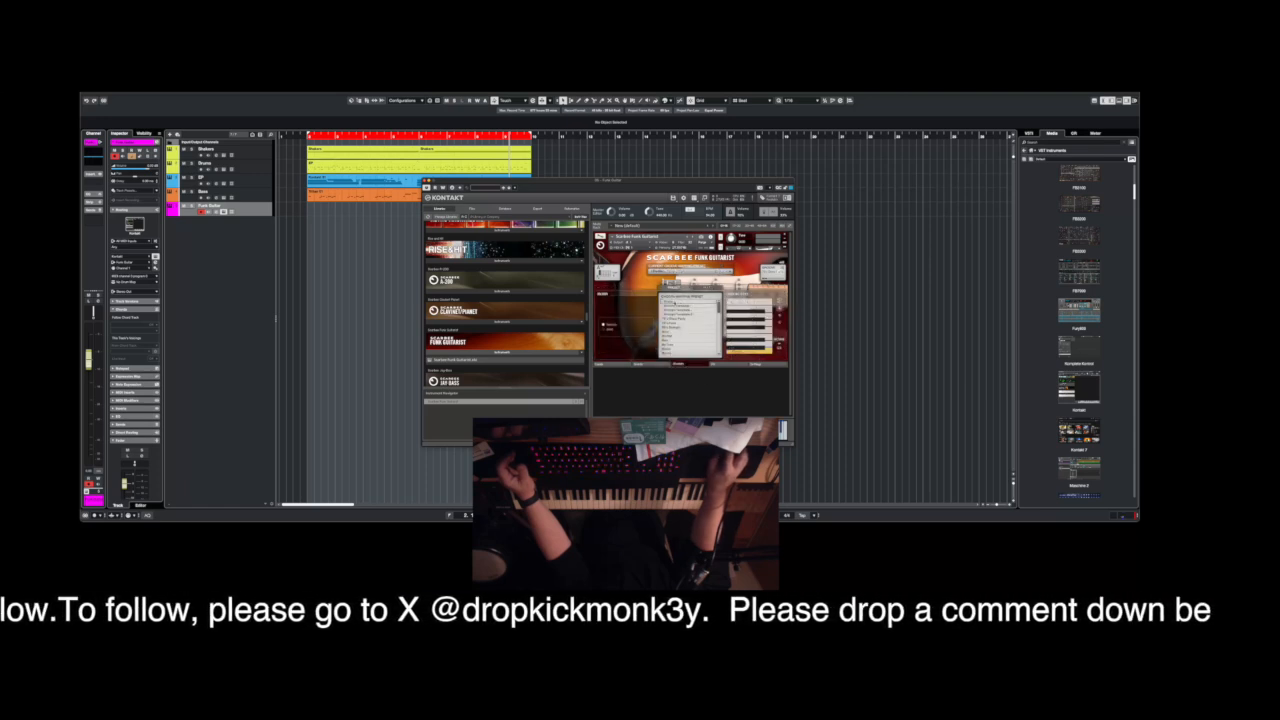
Return to Funk Guitarist's chord page and open the chord database with its options view.
click(639, 365)
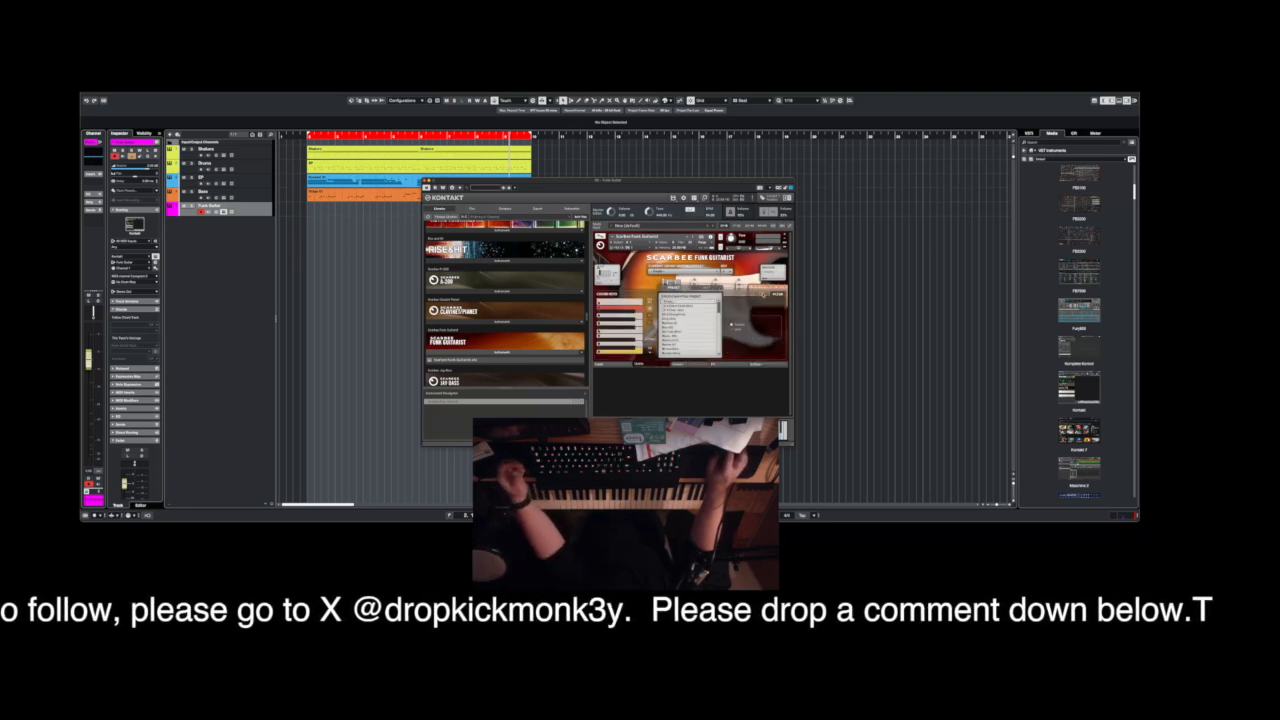
click(712, 289)
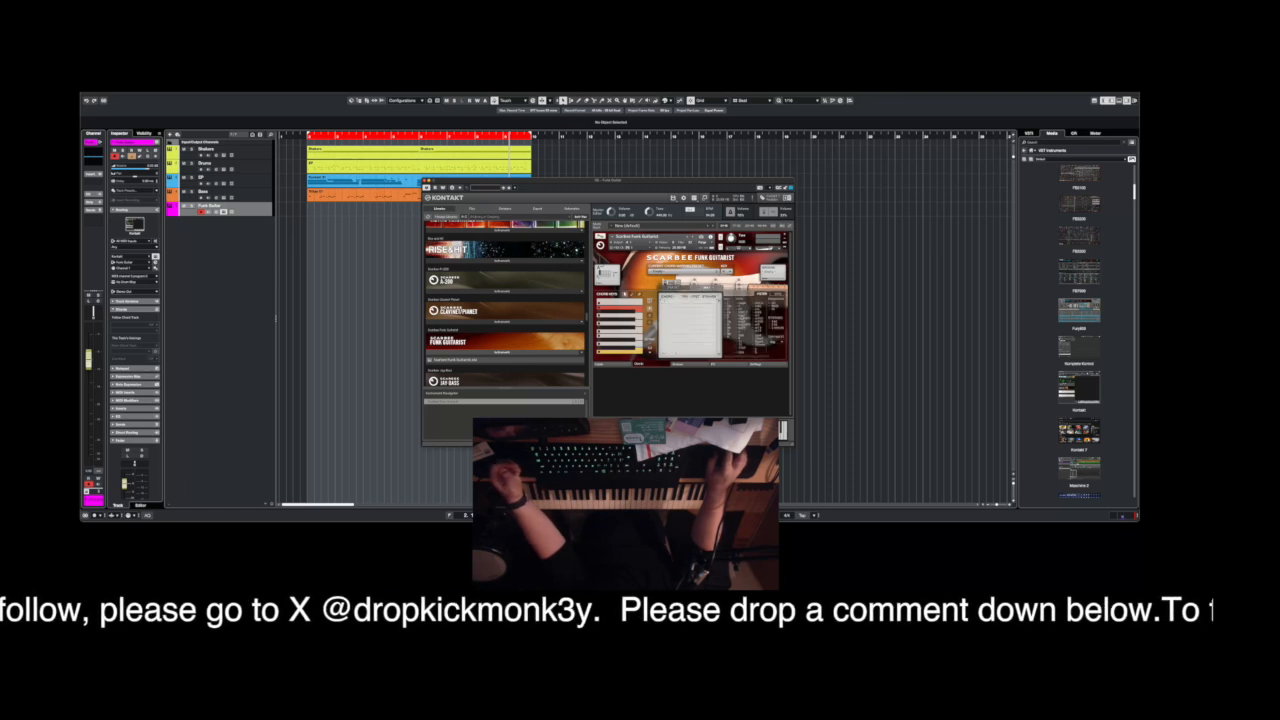
click(778, 295)
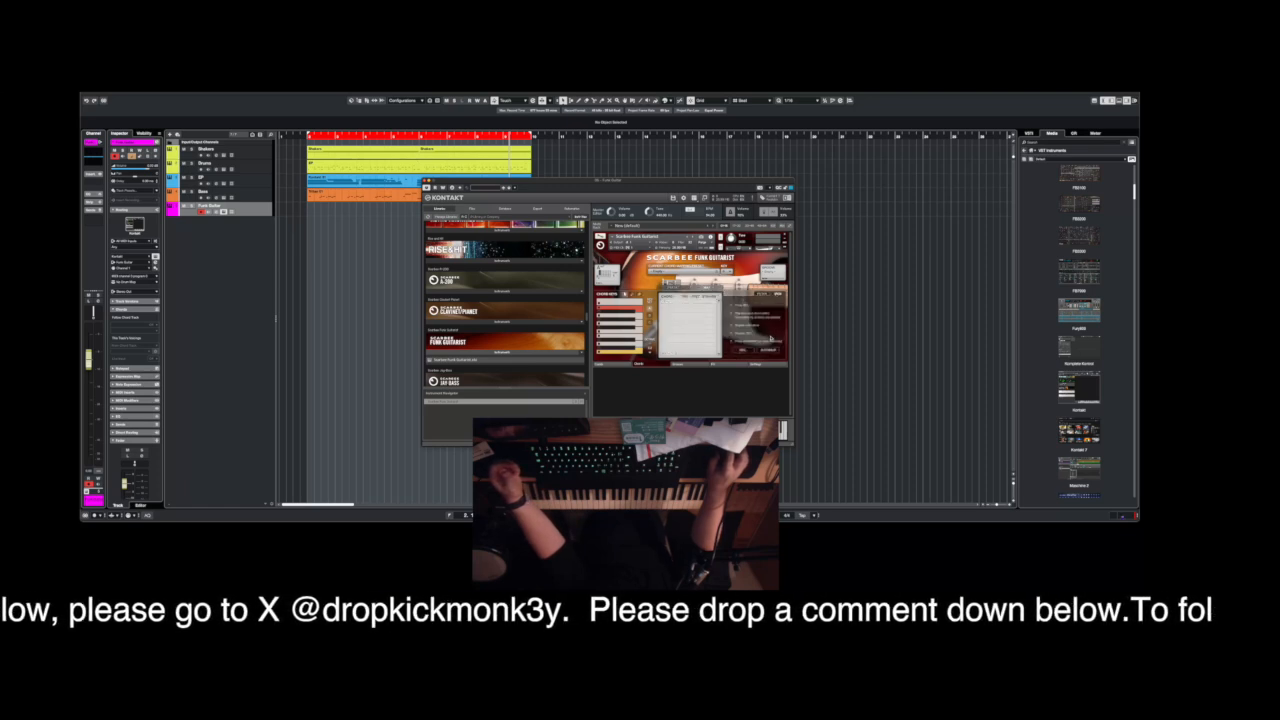
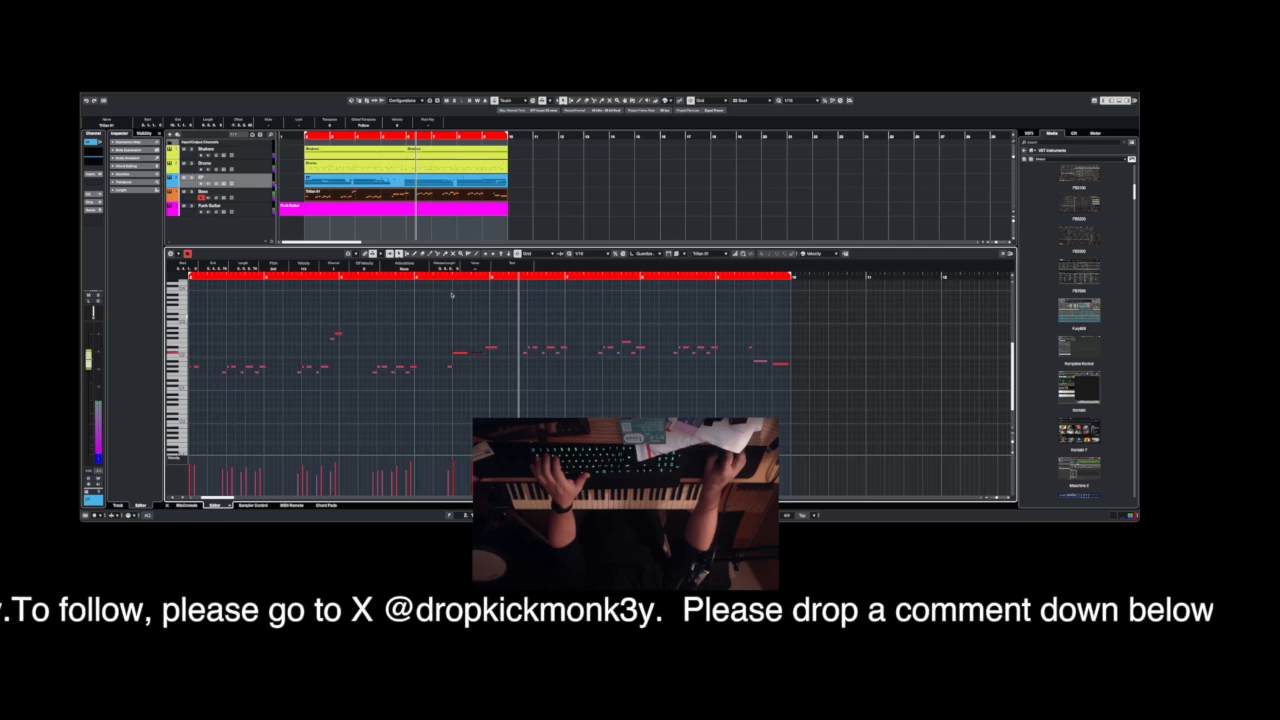
Examine the notes of the bass part and the Funk Guitar part in the note editor, closing it after each.
click(428, 277)
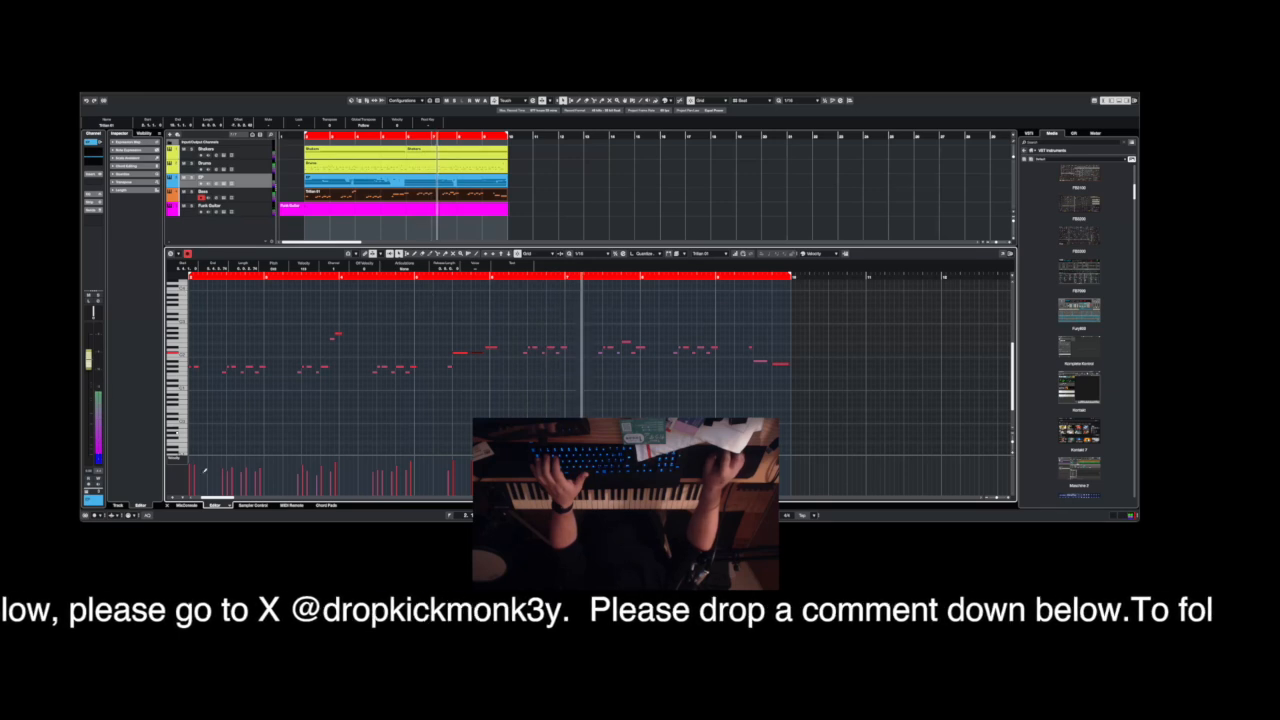
click(167, 506)
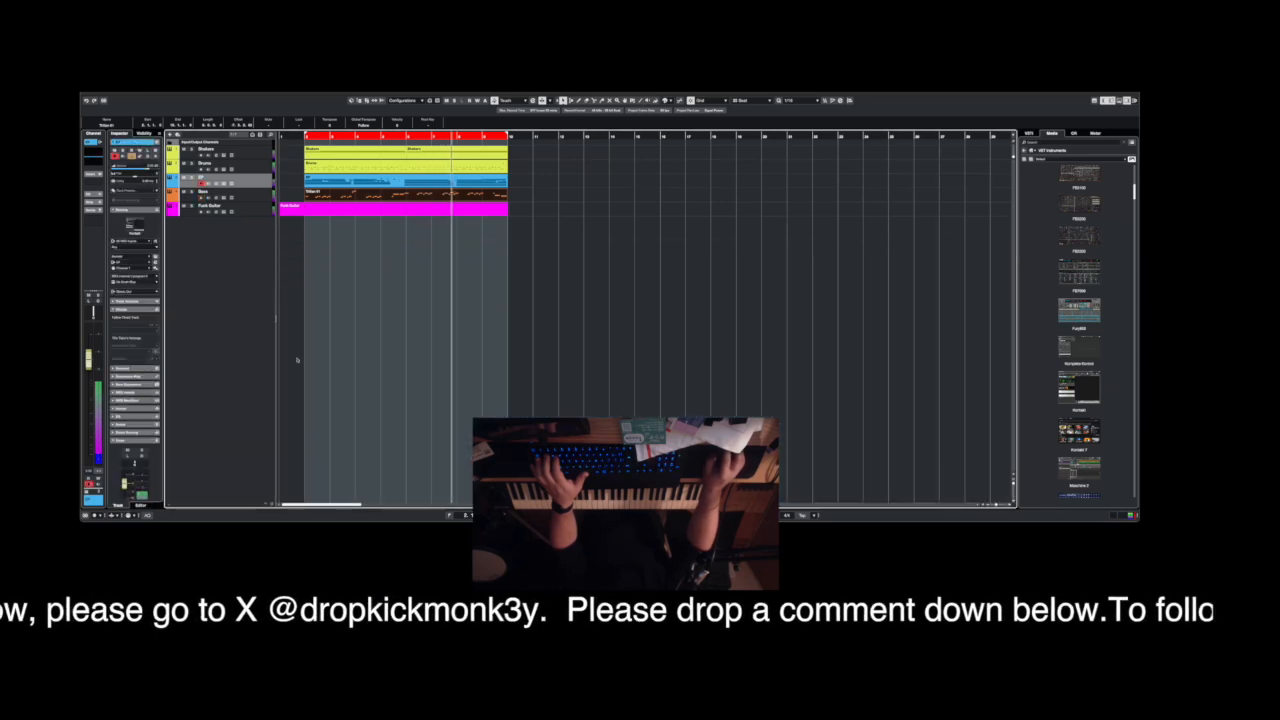
double_click(417, 209)
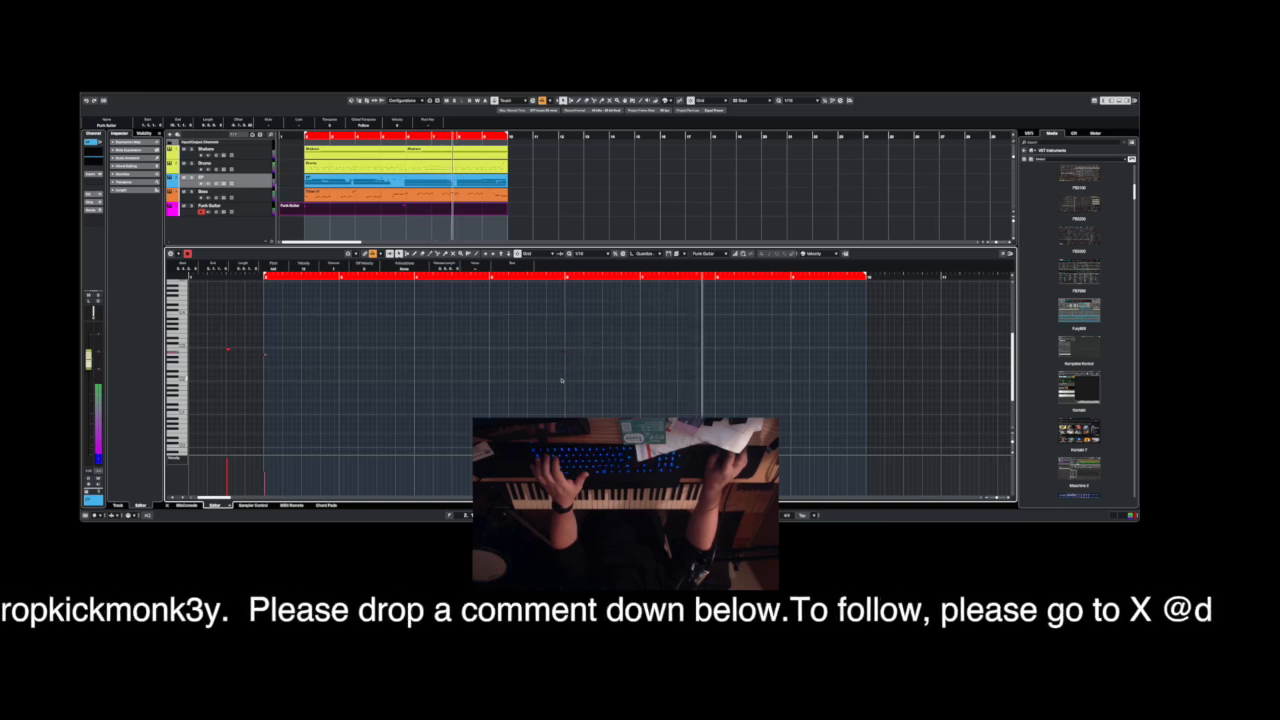
click(167, 506)
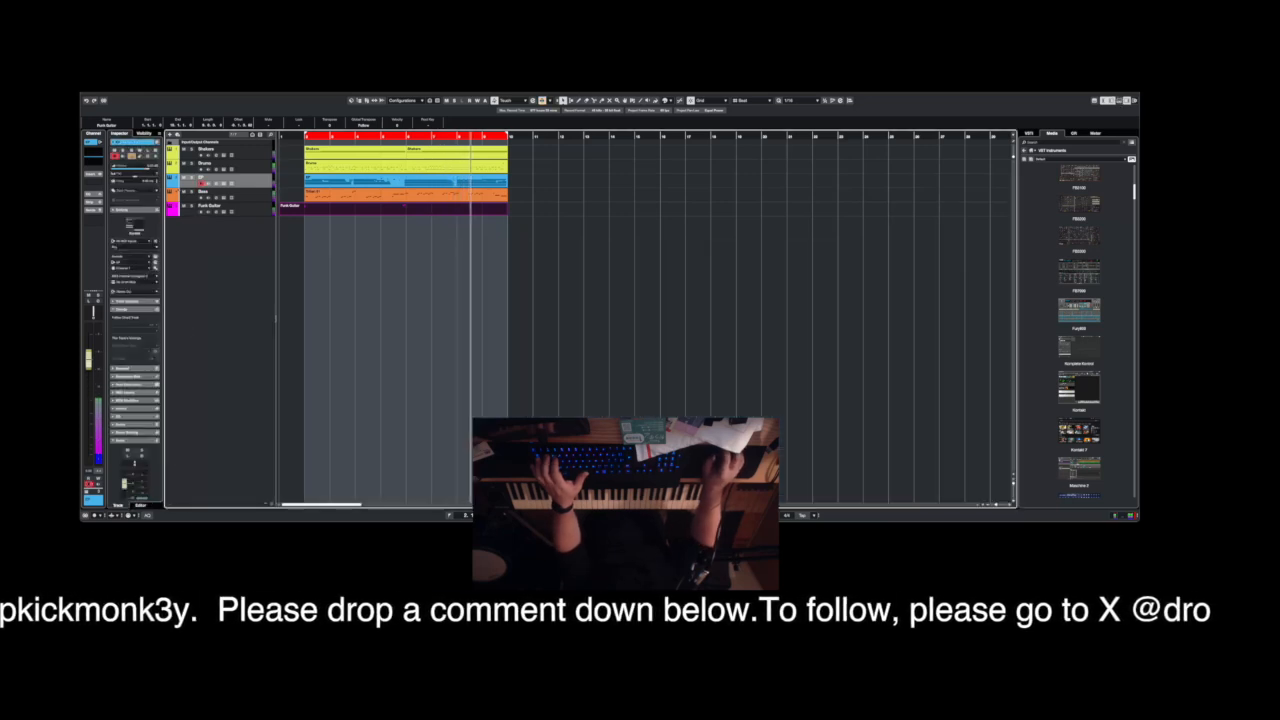
click(118, 88)
click(136, 129)
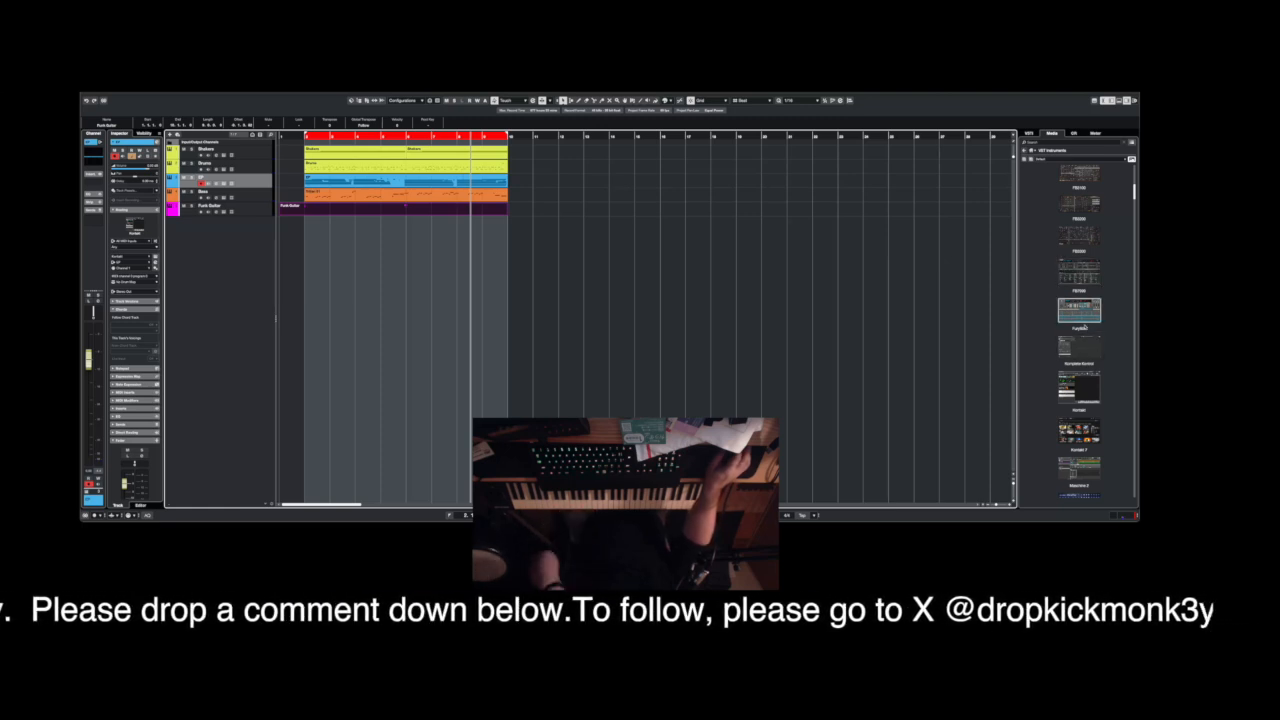
Move the Omnisphere window aside and check the notes of the Omnisphere part that begins one bar before the loop.
scroll(1078, 330, down, 5)
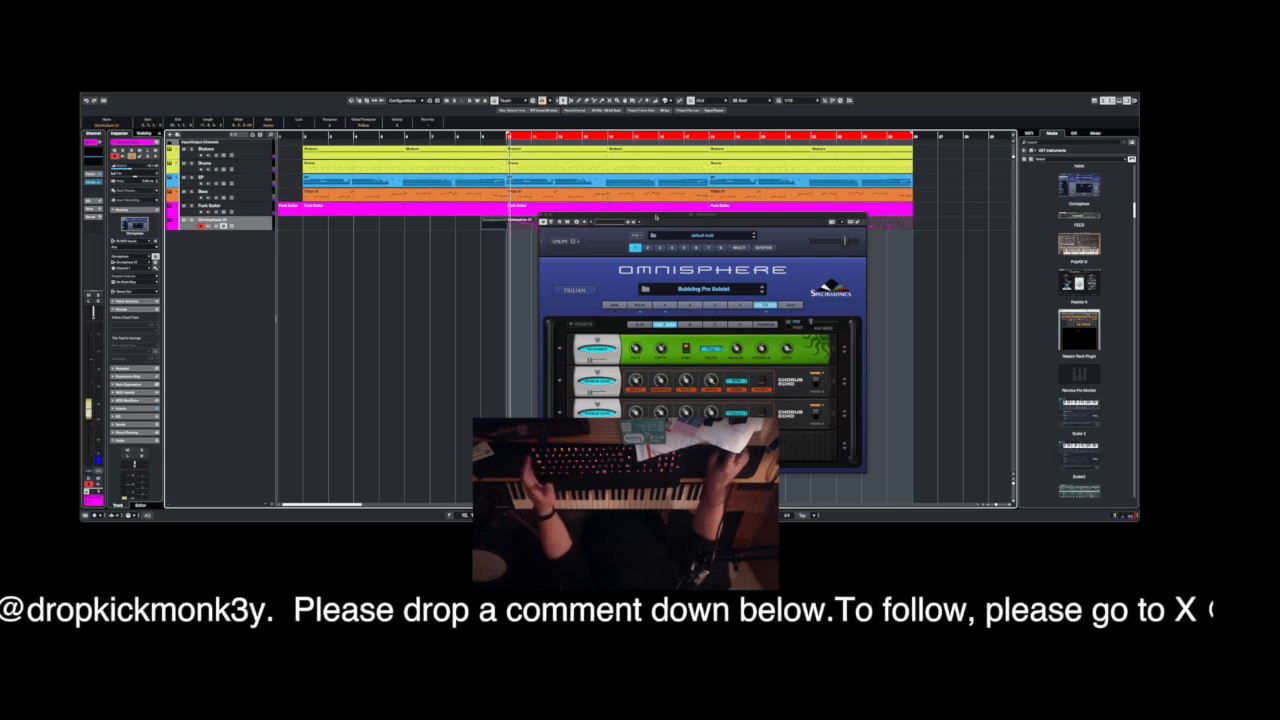
drag(655, 216, 795, 283)
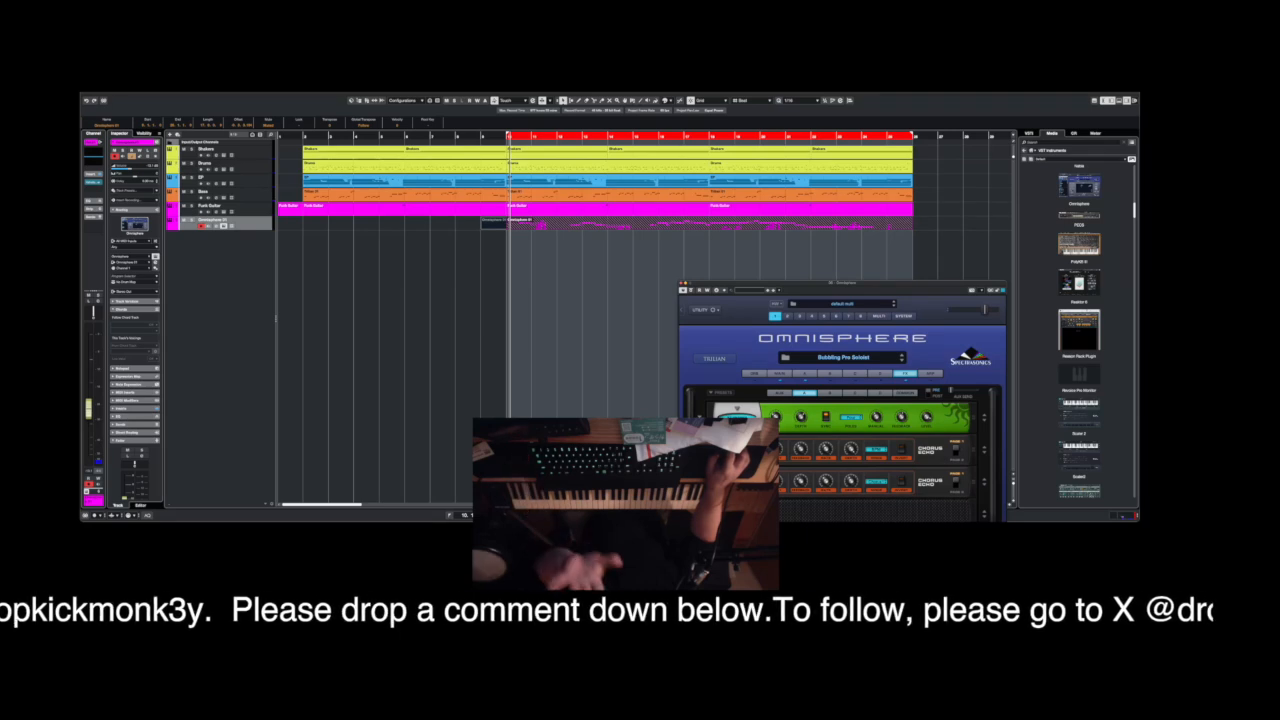
click(534, 244)
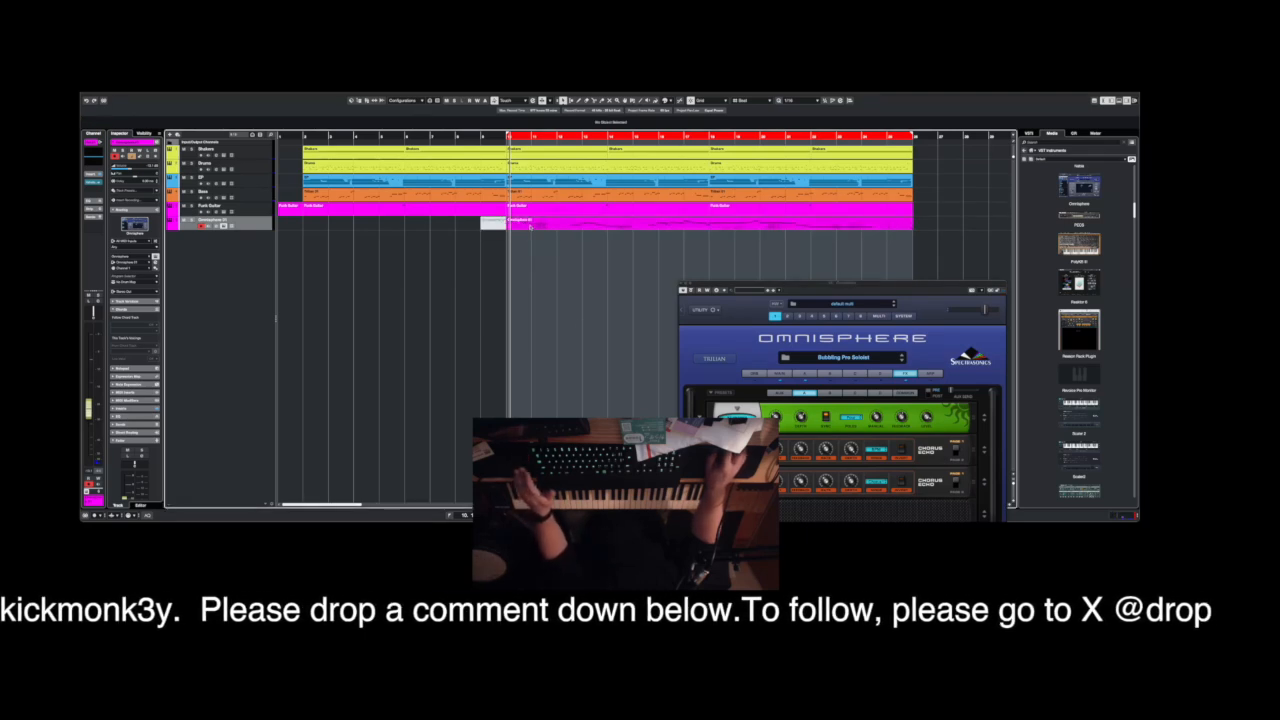
click(494, 223)
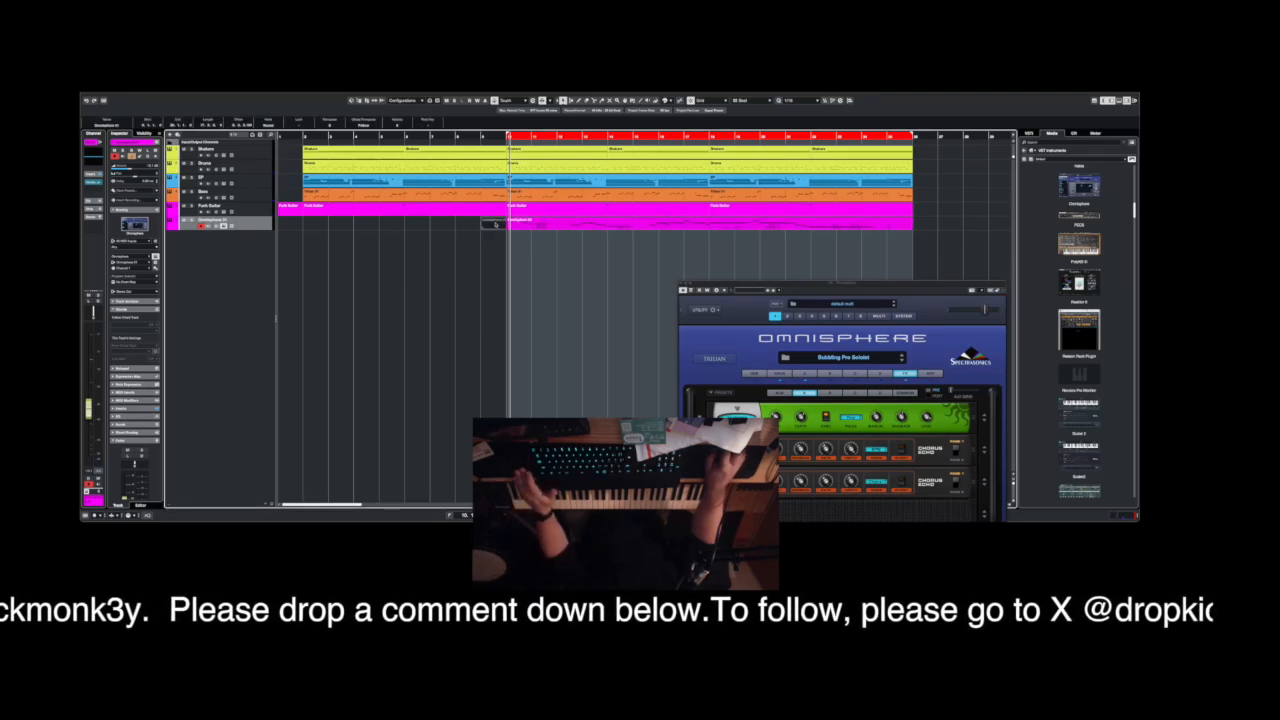
double_click(494, 223)
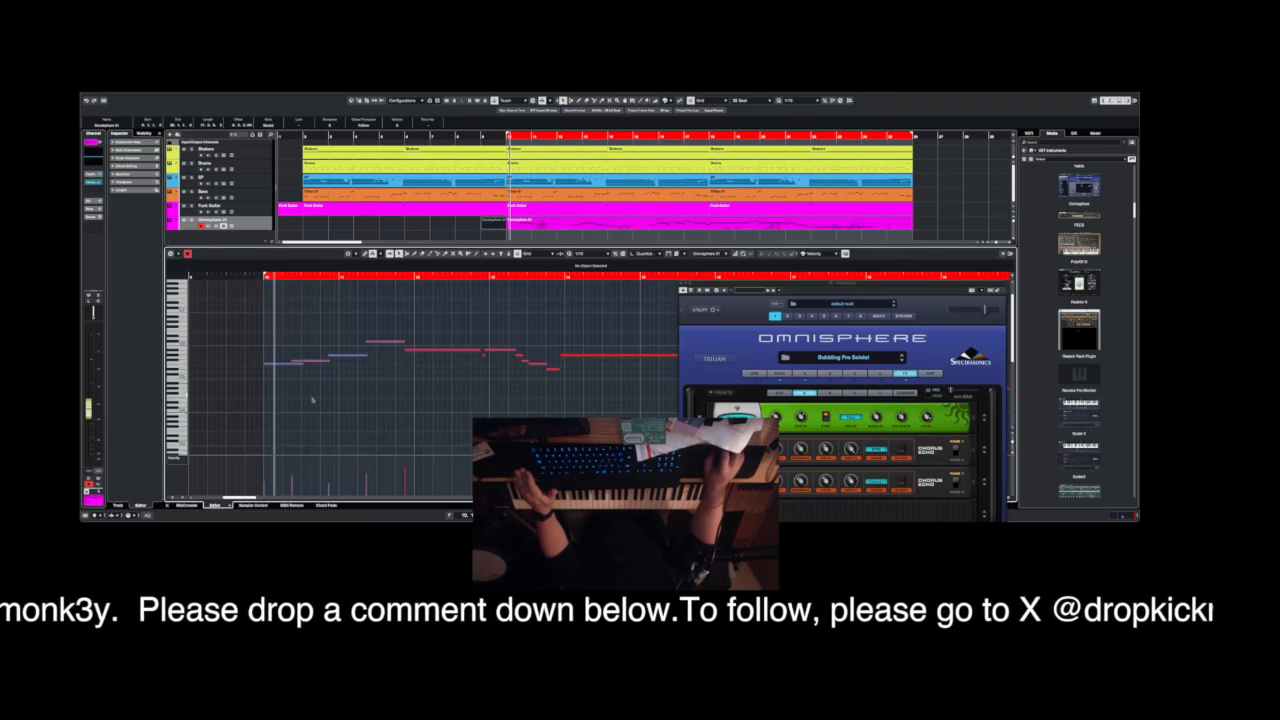
click(168, 506)
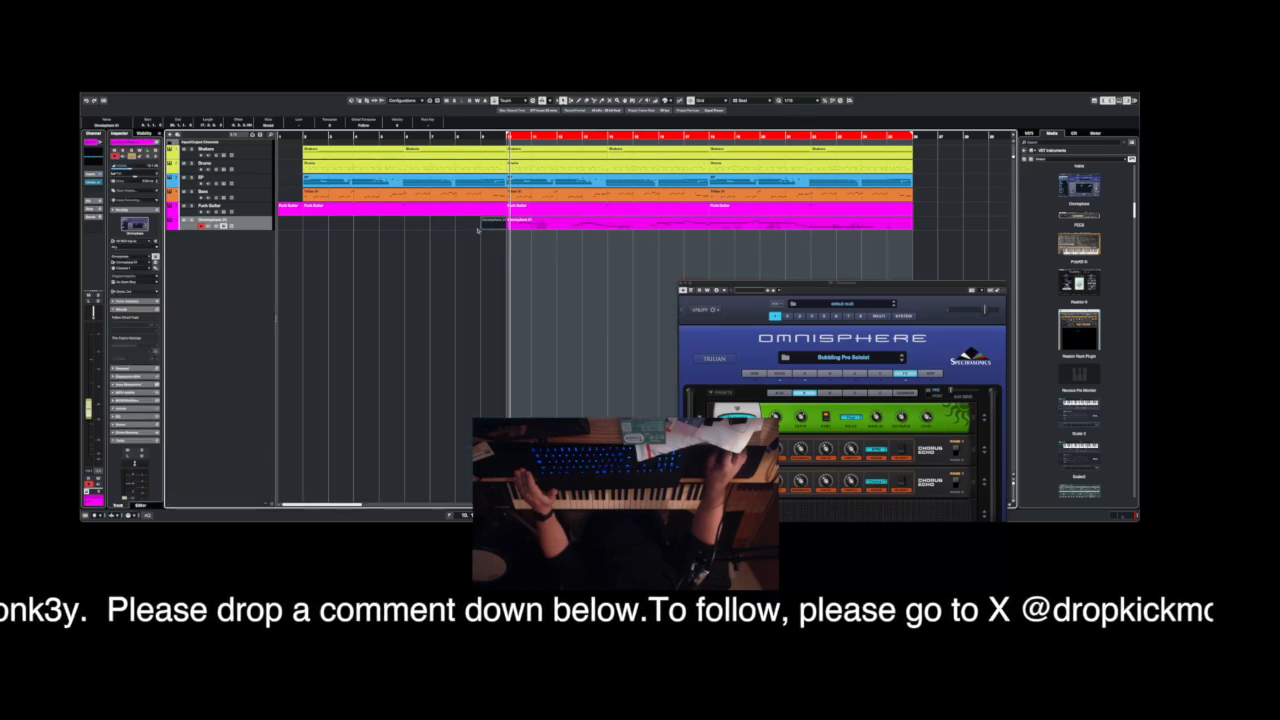
Move the overlapping Omnisphere part onto its own track and add a short note just past its end in the note editor.
drag(486, 226, 485, 240)
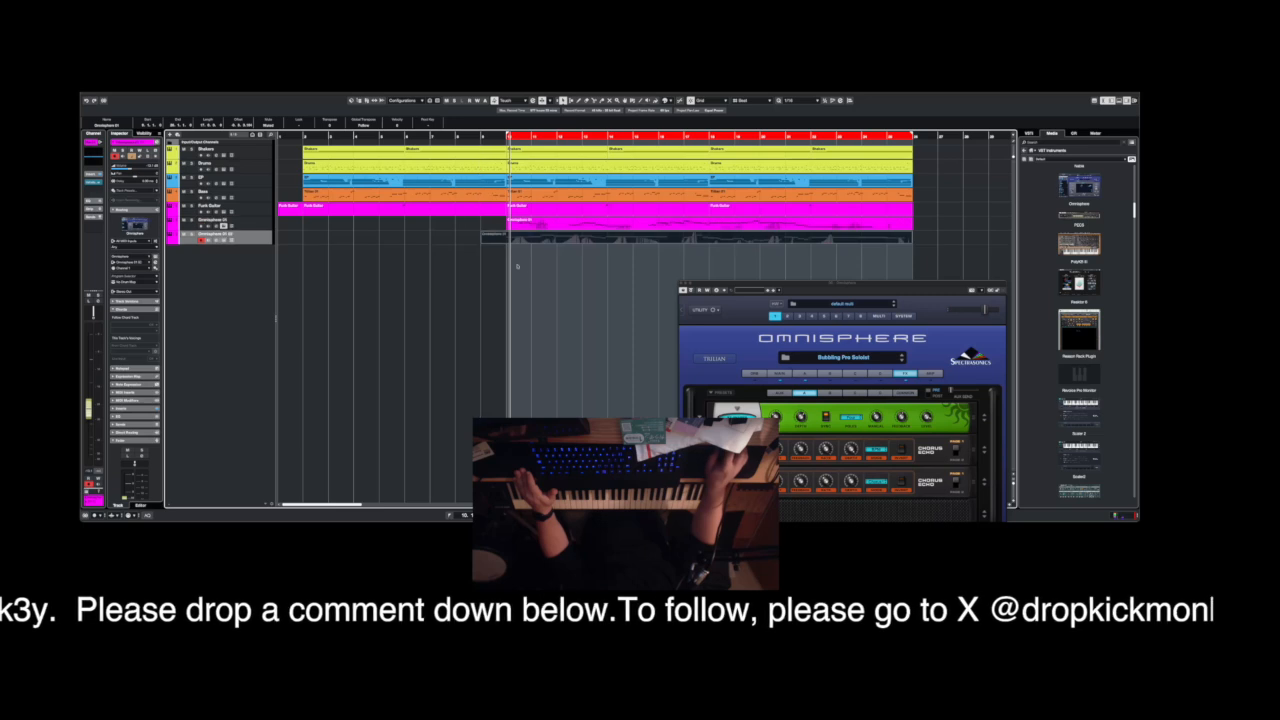
double_click(903, 239)
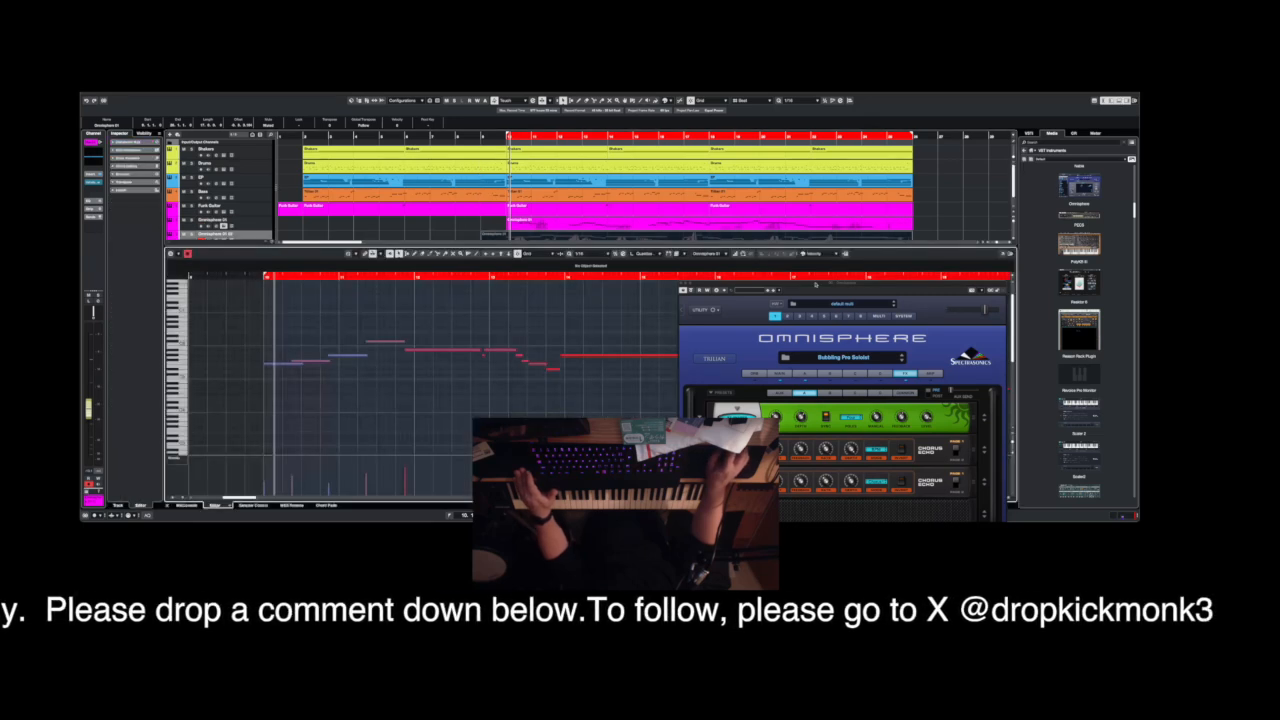
drag(807, 287, 1000, 409)
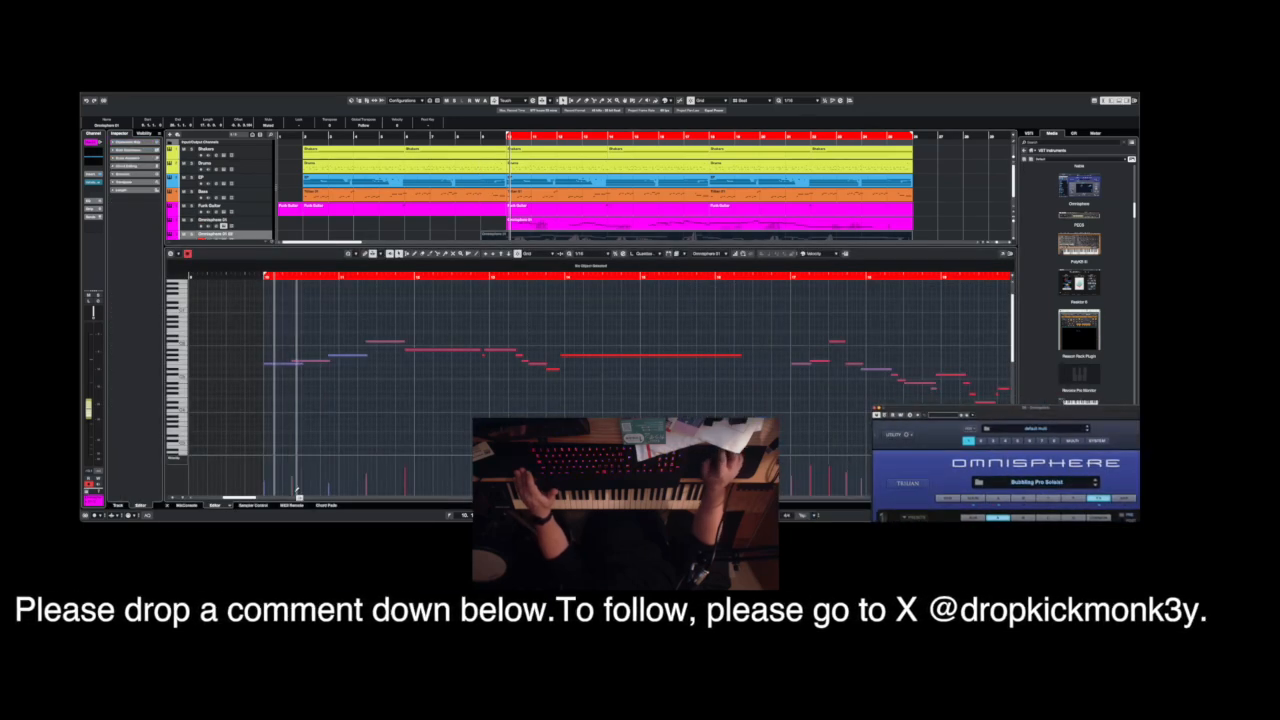
drag(230, 498, 256, 499)
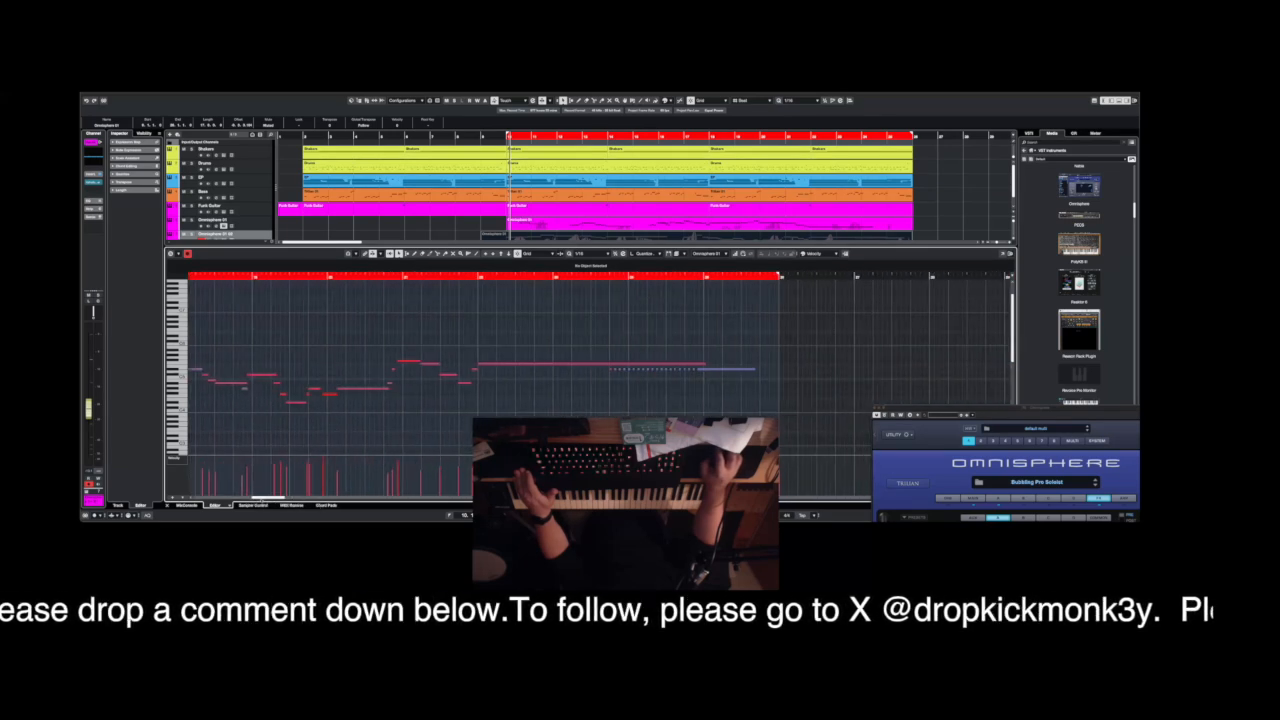
click(780, 341)
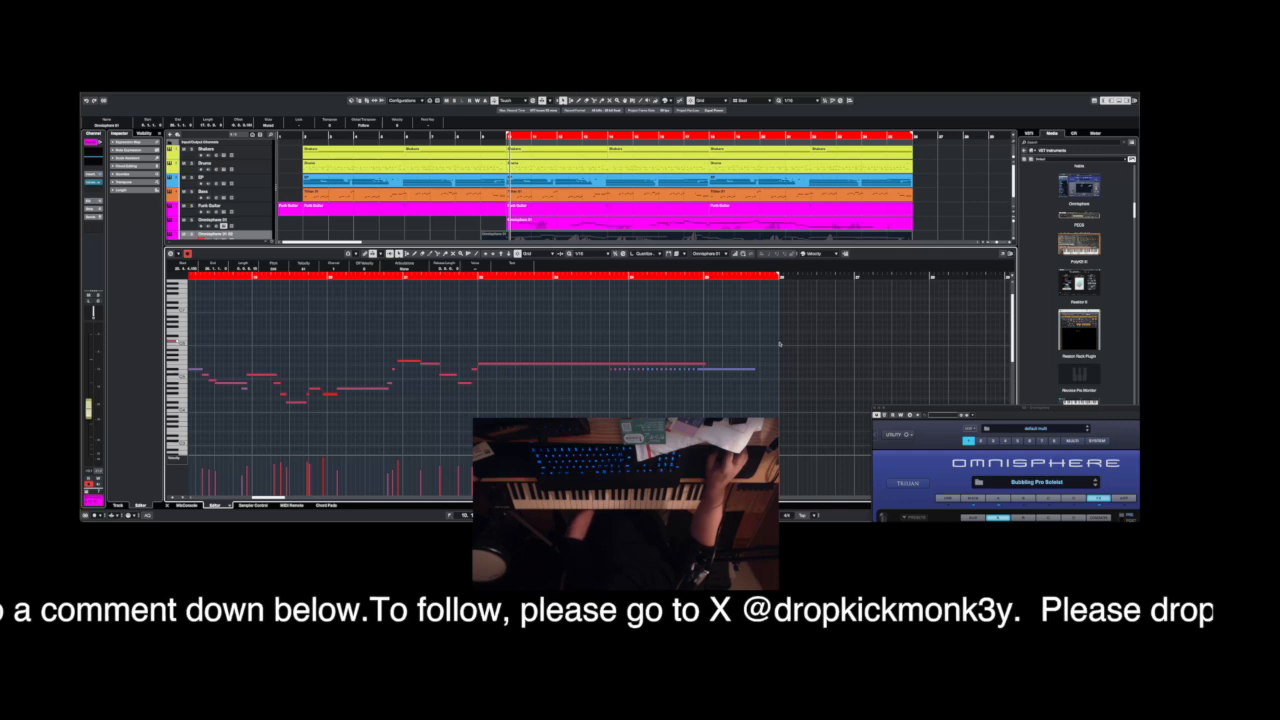
drag(779, 342, 792, 342)
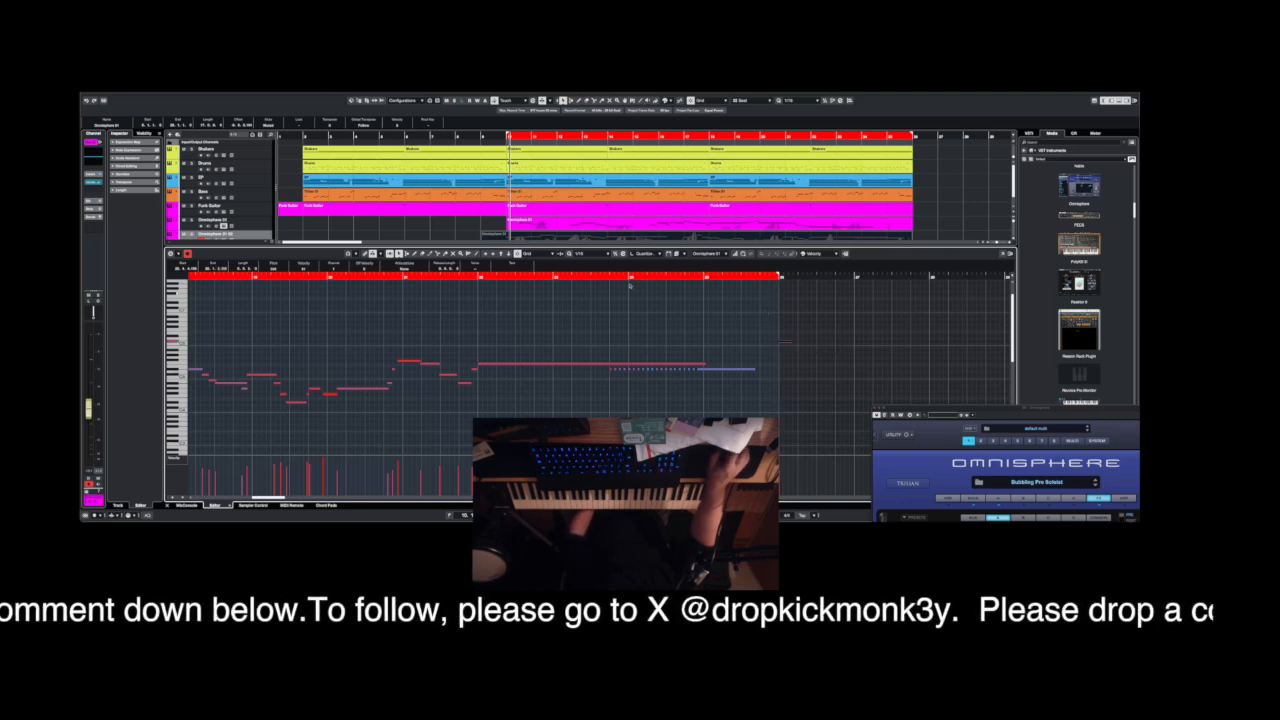
Lengthen the separated Omnisphere part by about one bar, then split it at the loop's end and delete the extra piece.
drag(913, 246, 913, 304)
drag(911, 241, 942, 240)
right_click(906, 237)
click(938, 237)
click(915, 240)
right_click(918, 240)
click(920, 240)
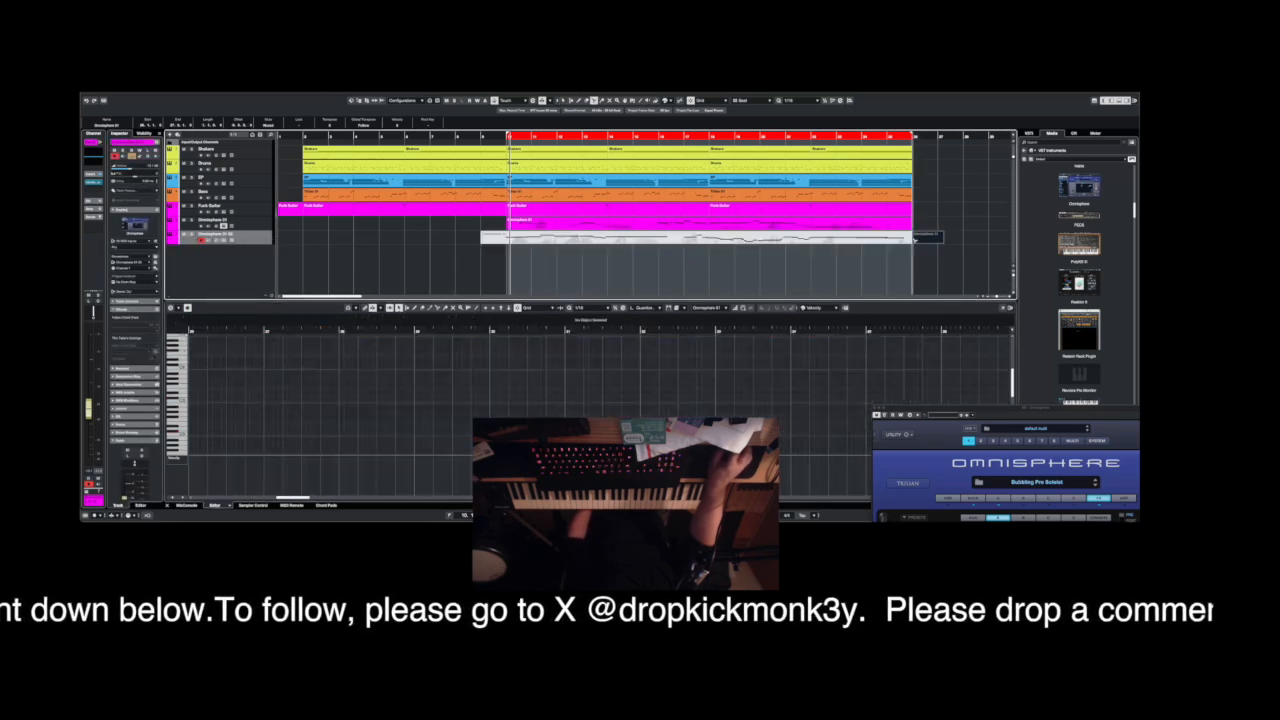
click(967, 243)
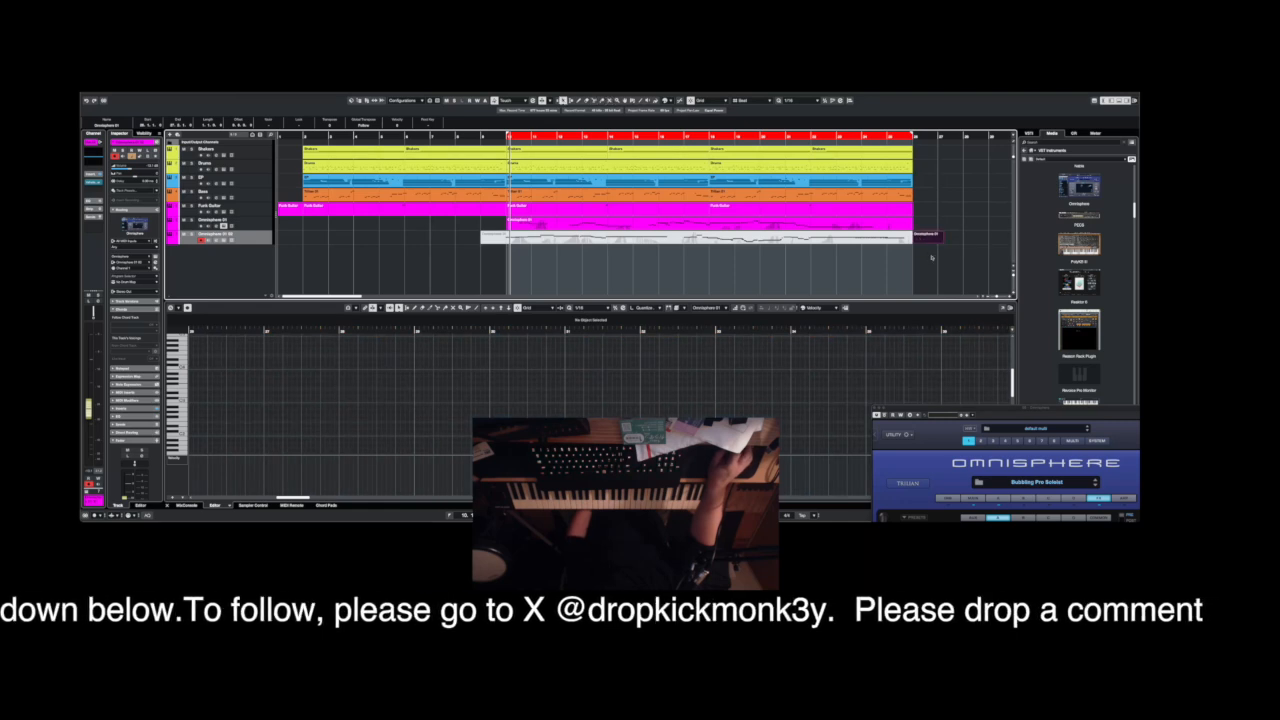
click(926, 240)
Examine the opening notes of the part on the original Omnisphere track and close the note editor.
right_click(510, 224)
click(526, 225)
click(514, 222)
scroll(340, 369, up, 5)
drag(240, 363, 327, 379)
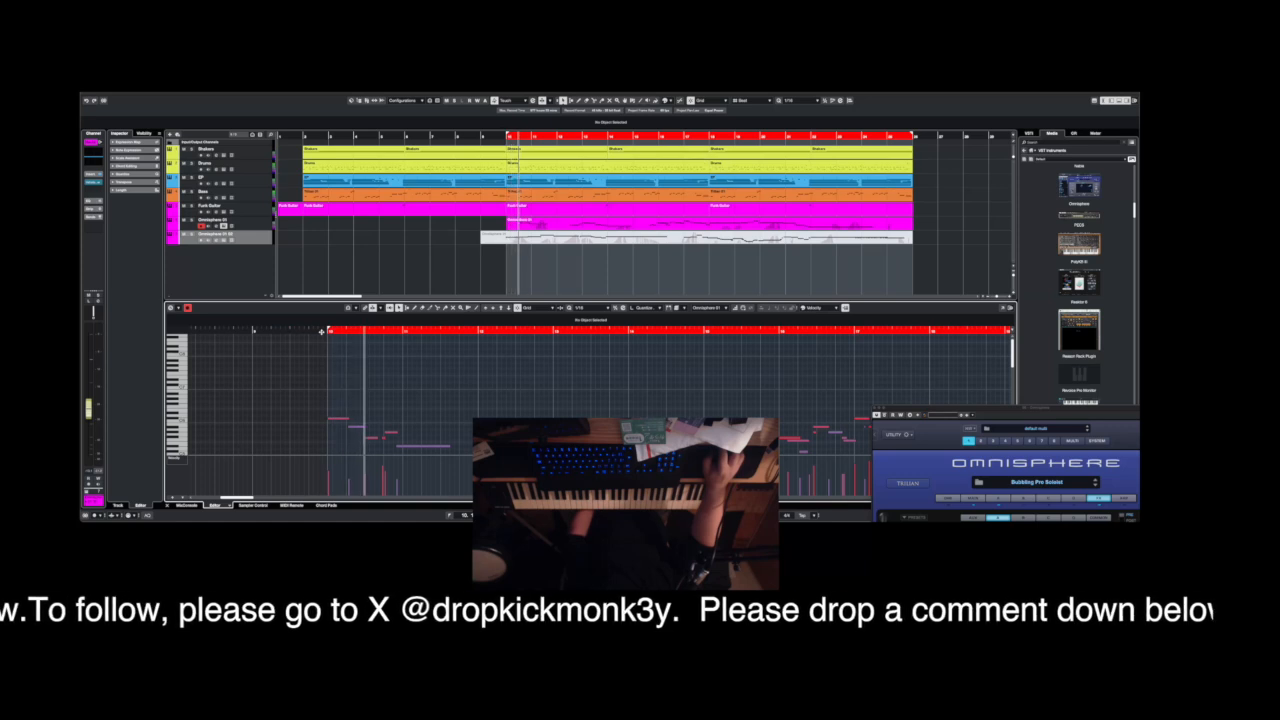
click(168, 505)
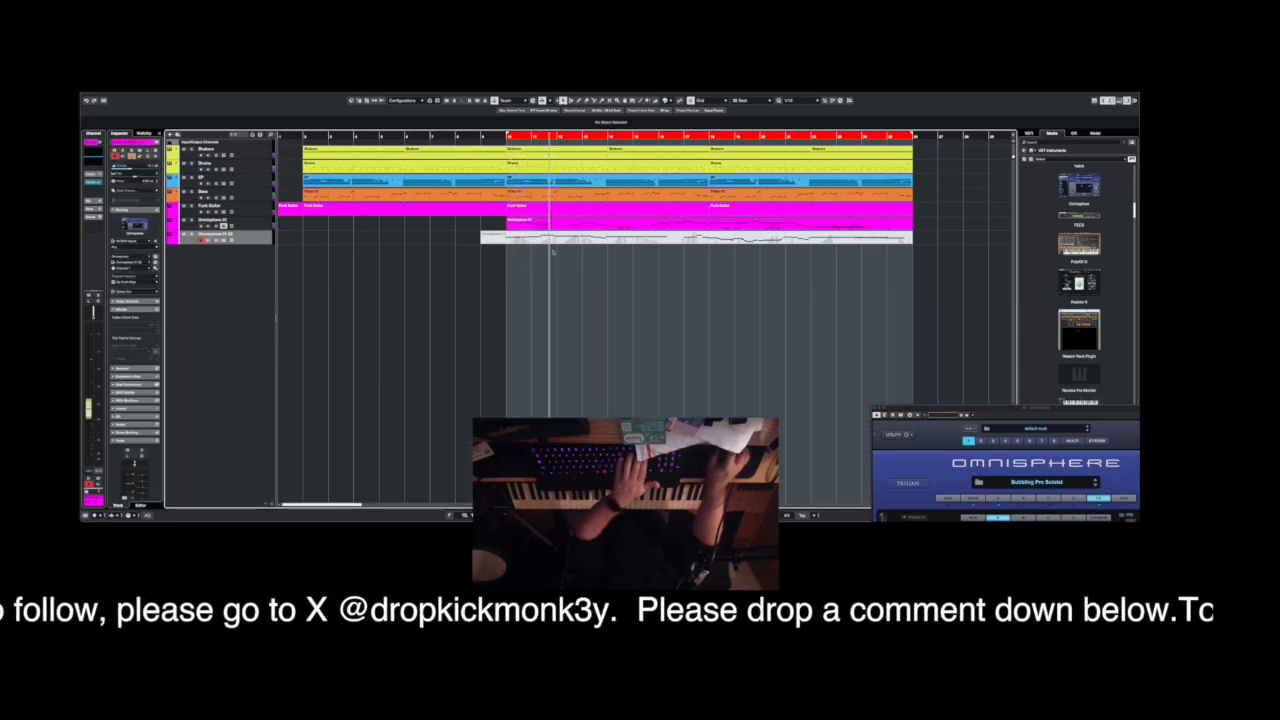
Delete the second Omnisphere track together with its part and rename the remaining Omnisphere track Bubble Lead.
click(511, 241)
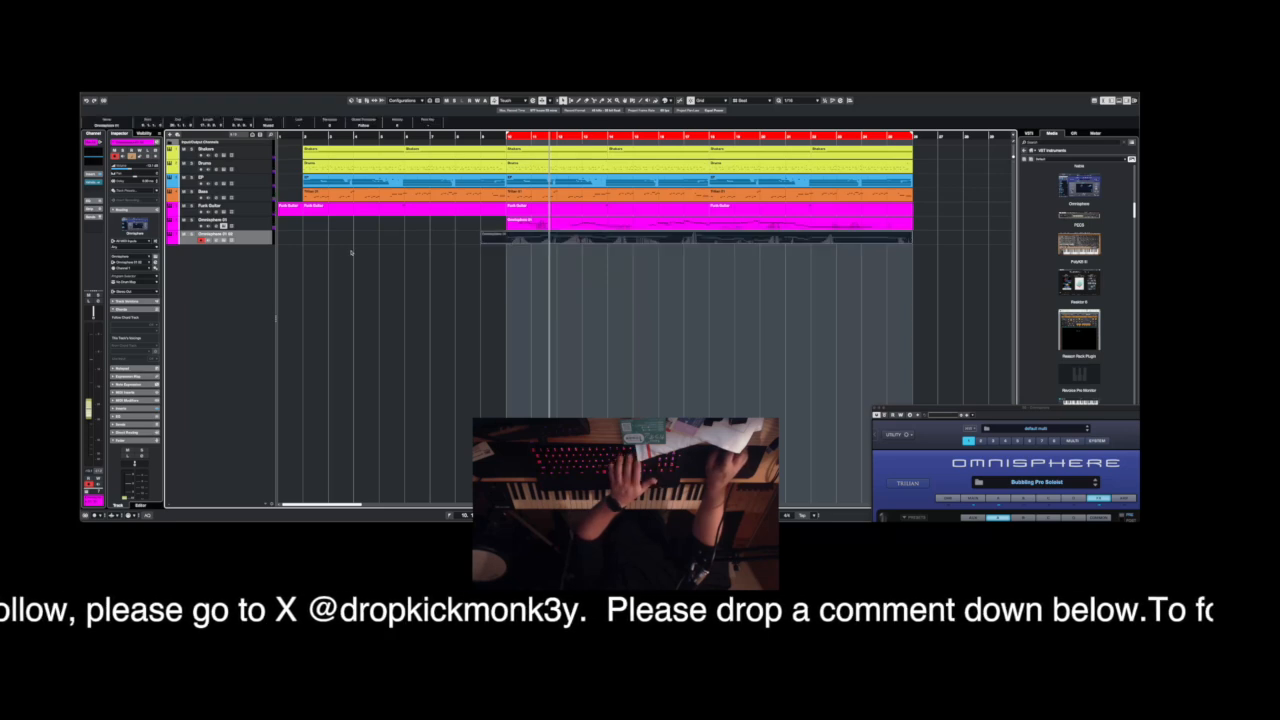
key(Delete)
right_click(256, 239)
mouse_move(260, 242)
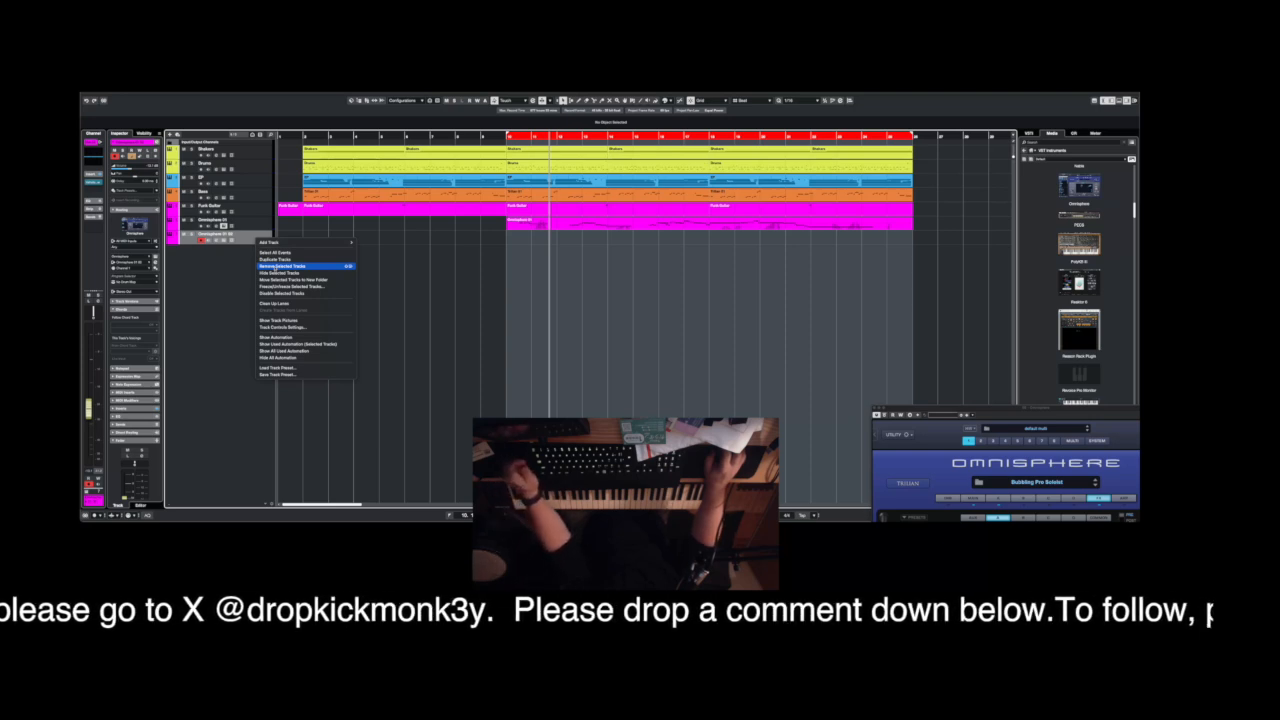
click(275, 266)
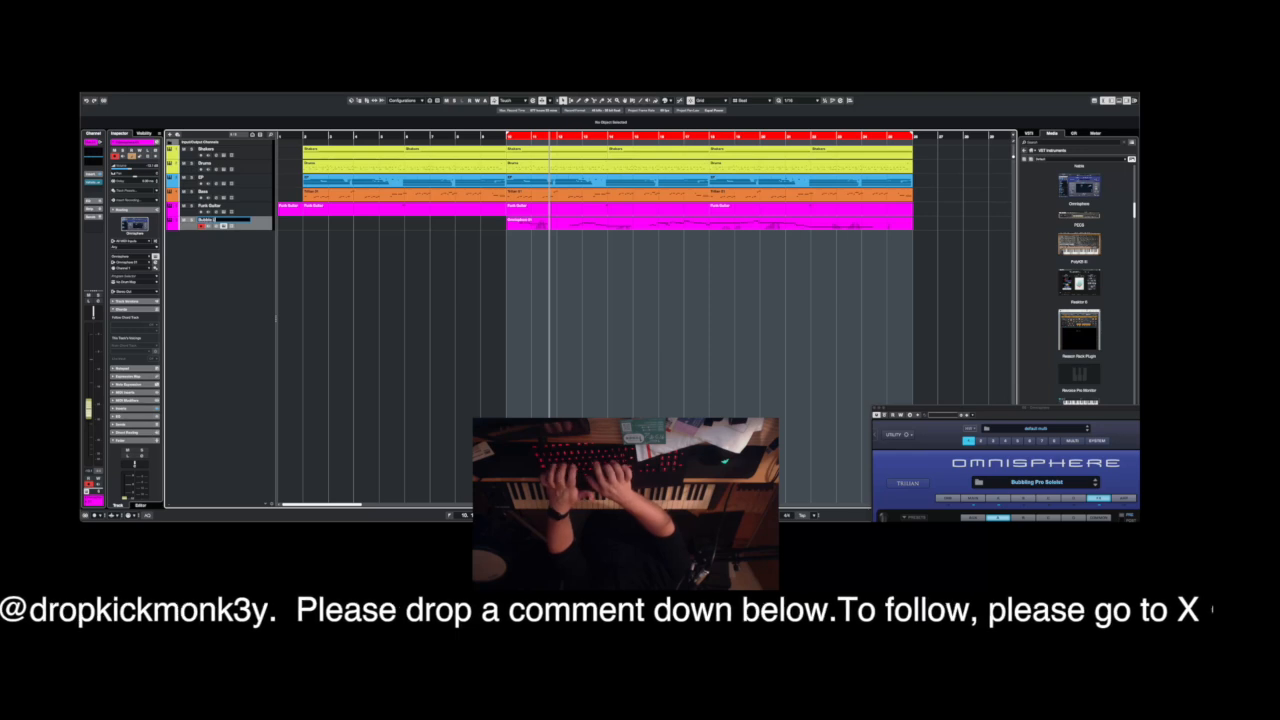
key(Return)
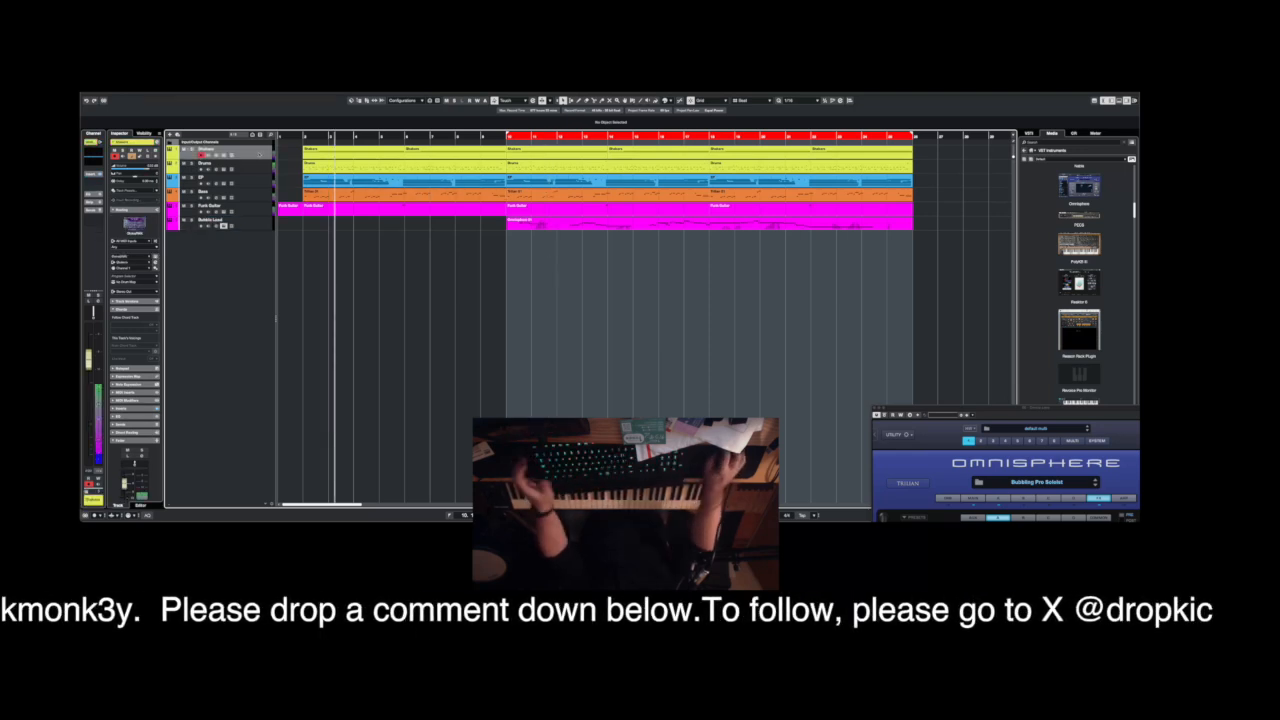
Duplicate the Shakers track and rename the copy Congas.
right_click(259, 154)
mouse_move(266, 156)
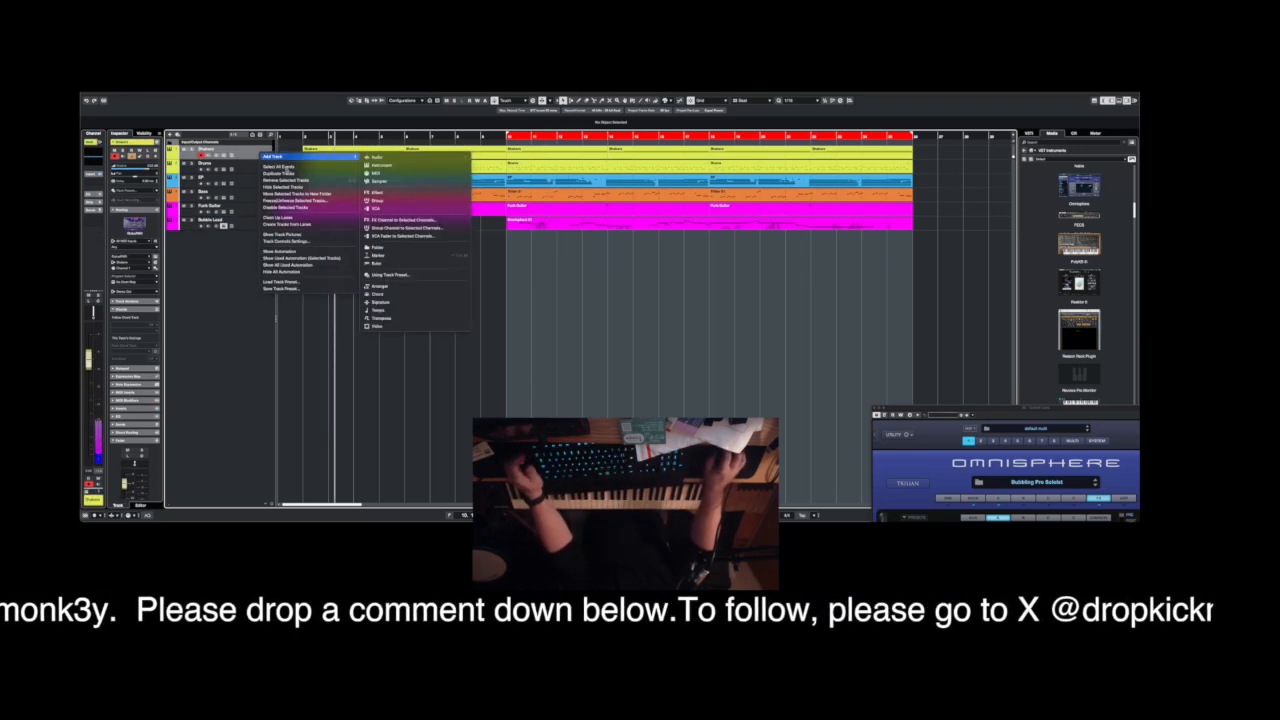
click(279, 173)
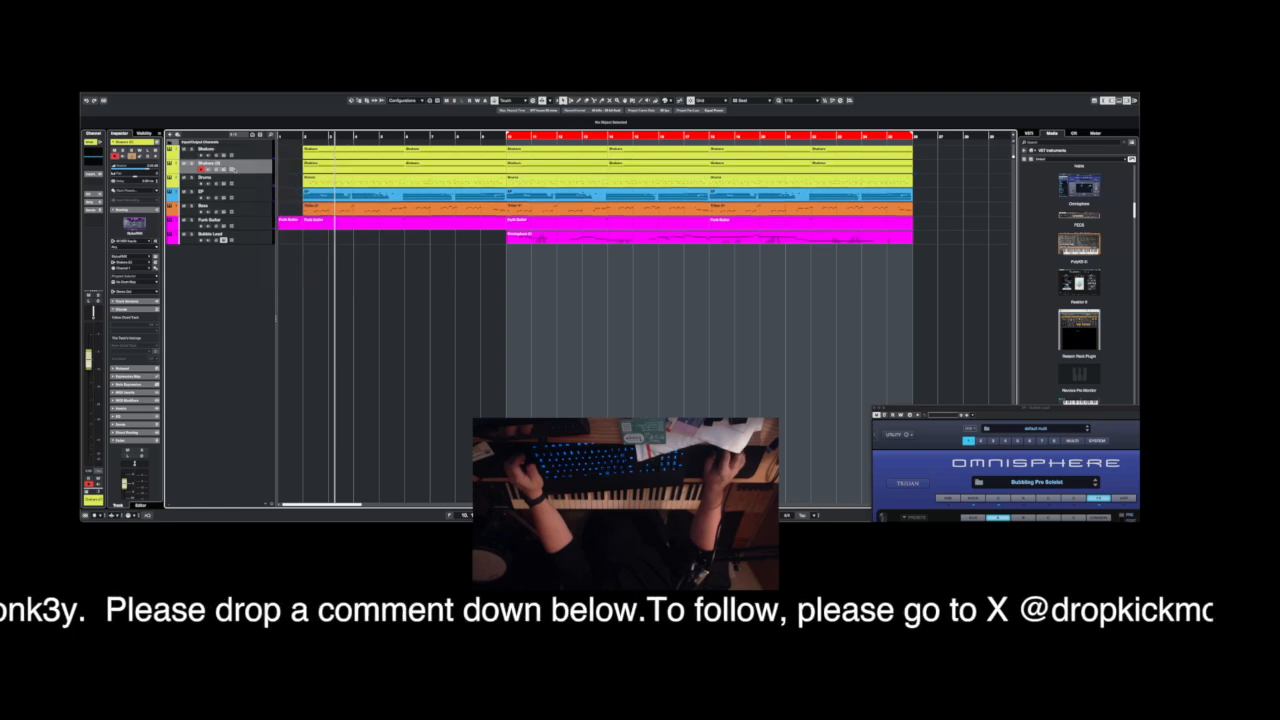
double_click(225, 164)
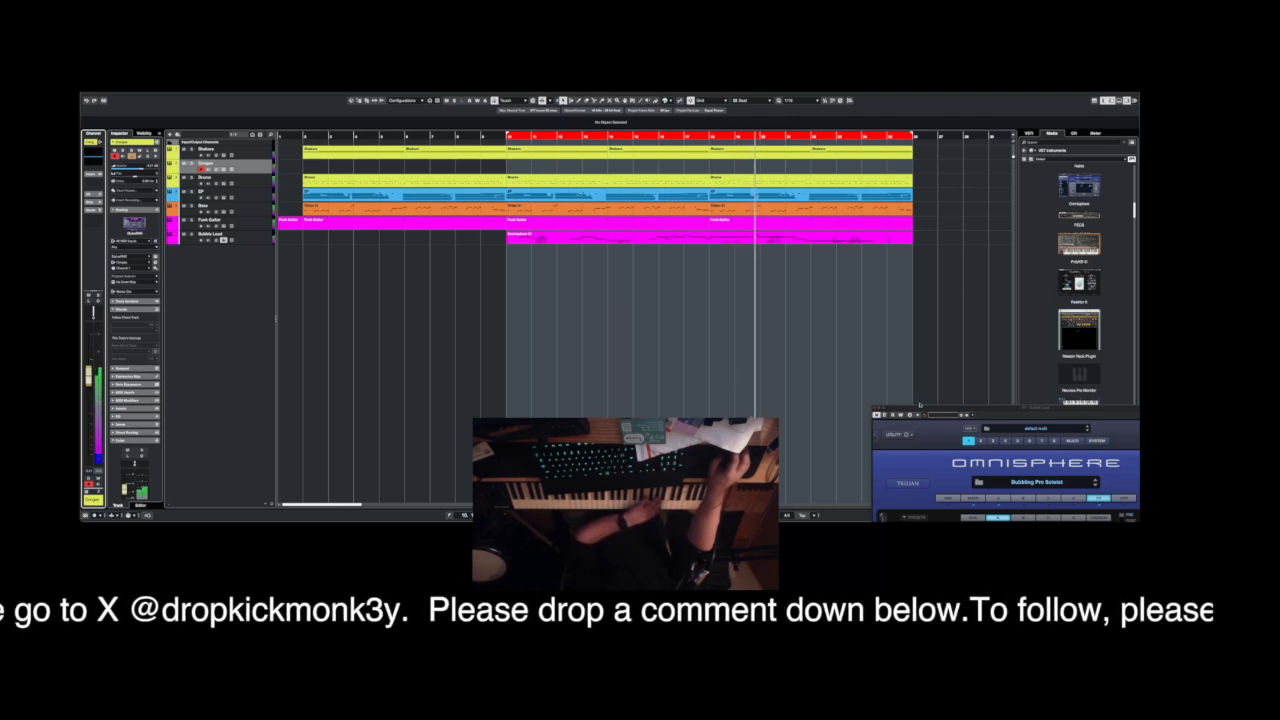
Close the Omnisphere window and record a short conga phrase on the Congas track at the start of the loop.
drag(948, 408, 783, 288)
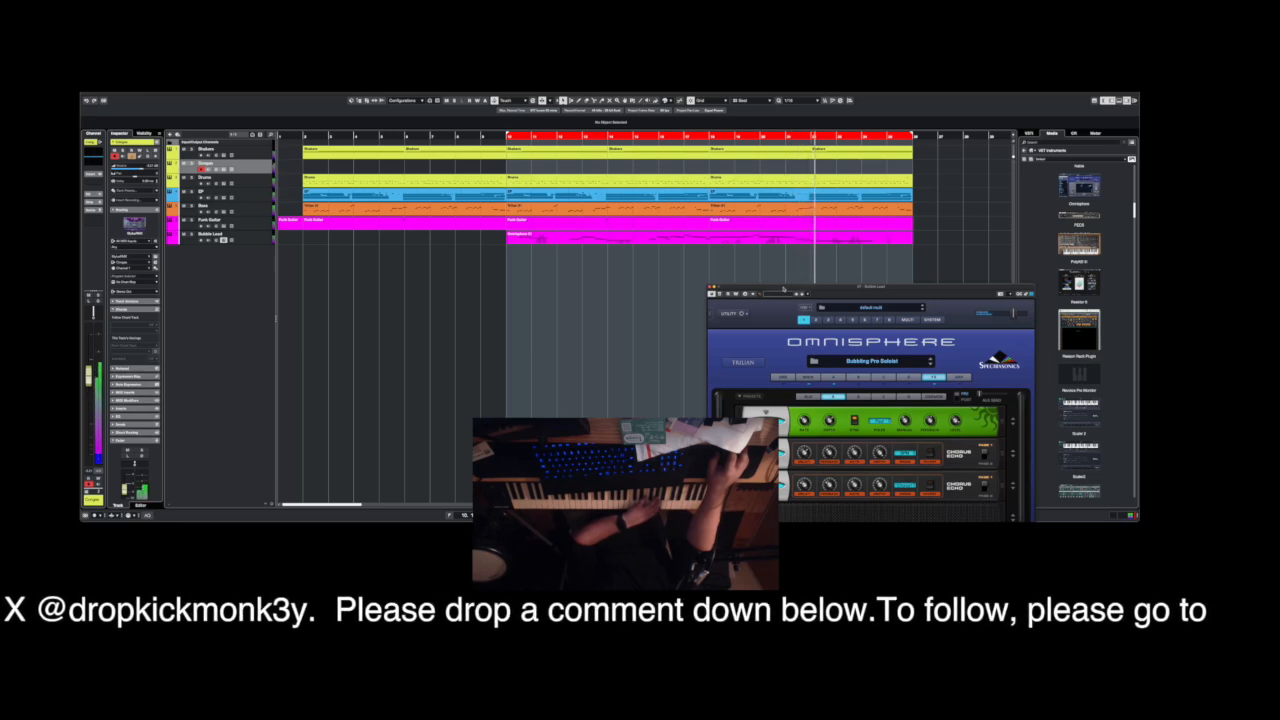
click(711, 293)
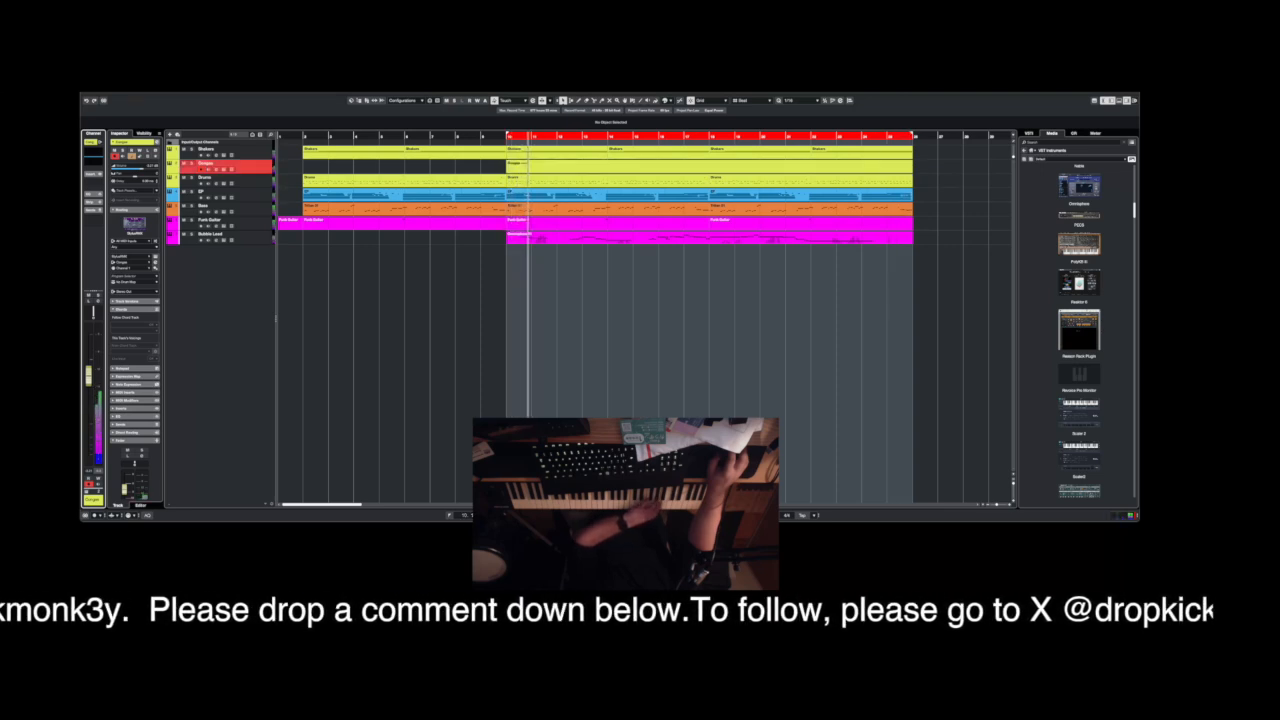
key(space)
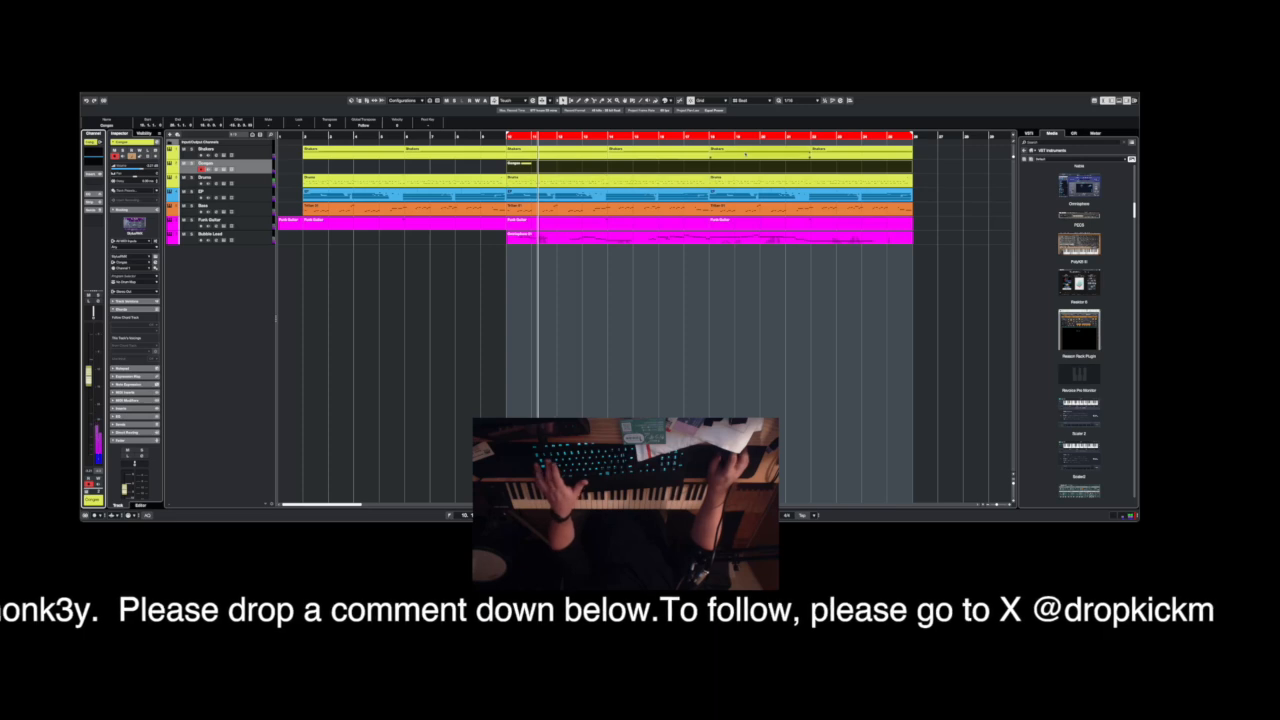
Shorten the recorded Congas part to one bar and check its notes in the note editor.
drag(911, 170, 531, 180)
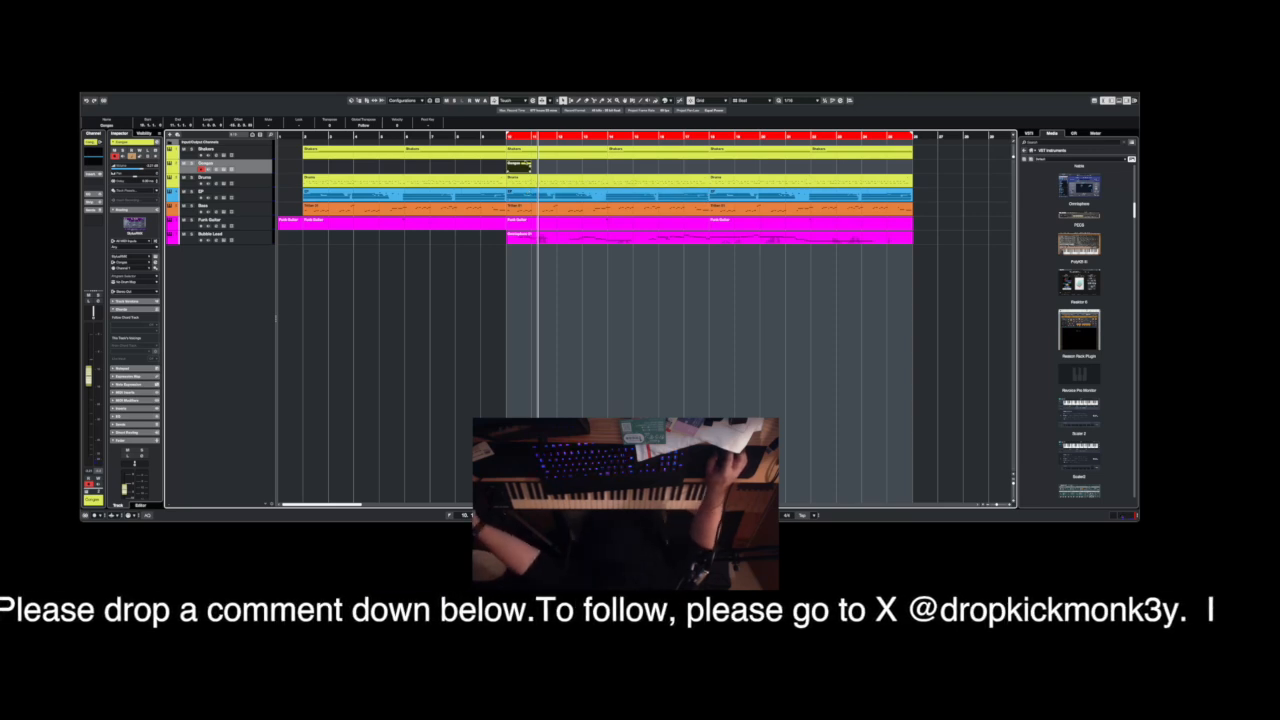
double_click(528, 169)
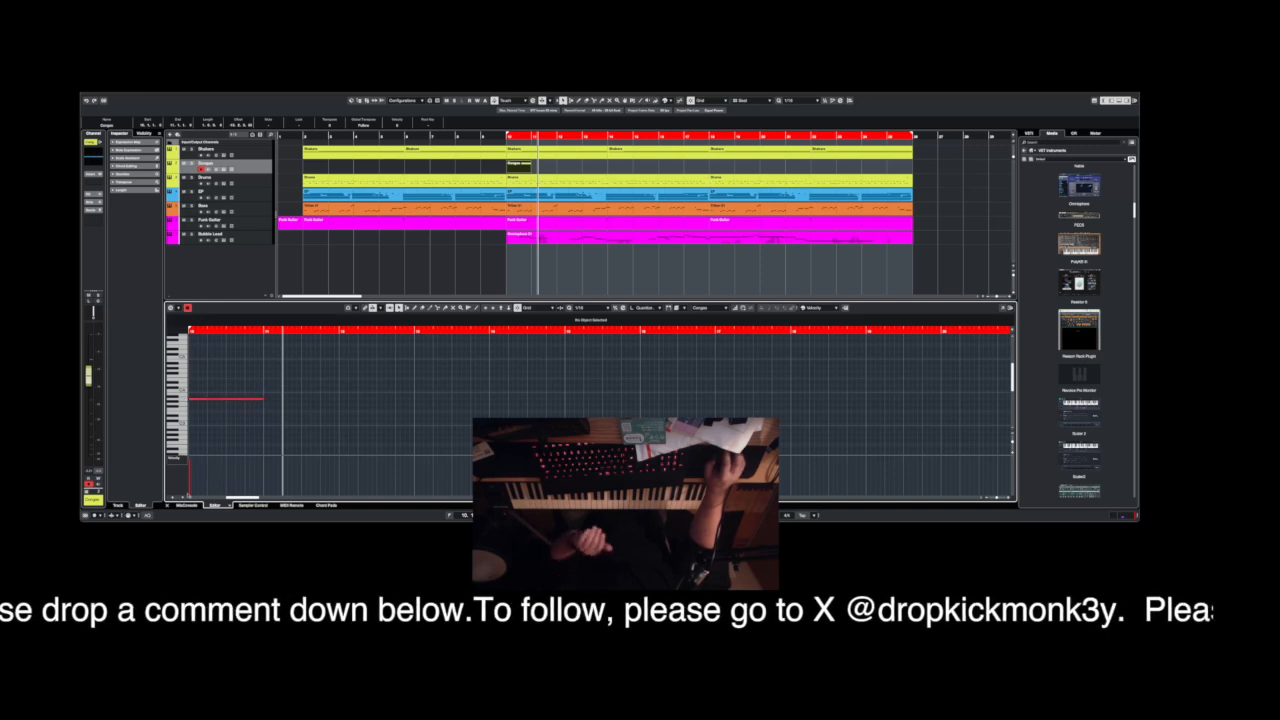
click(168, 505)
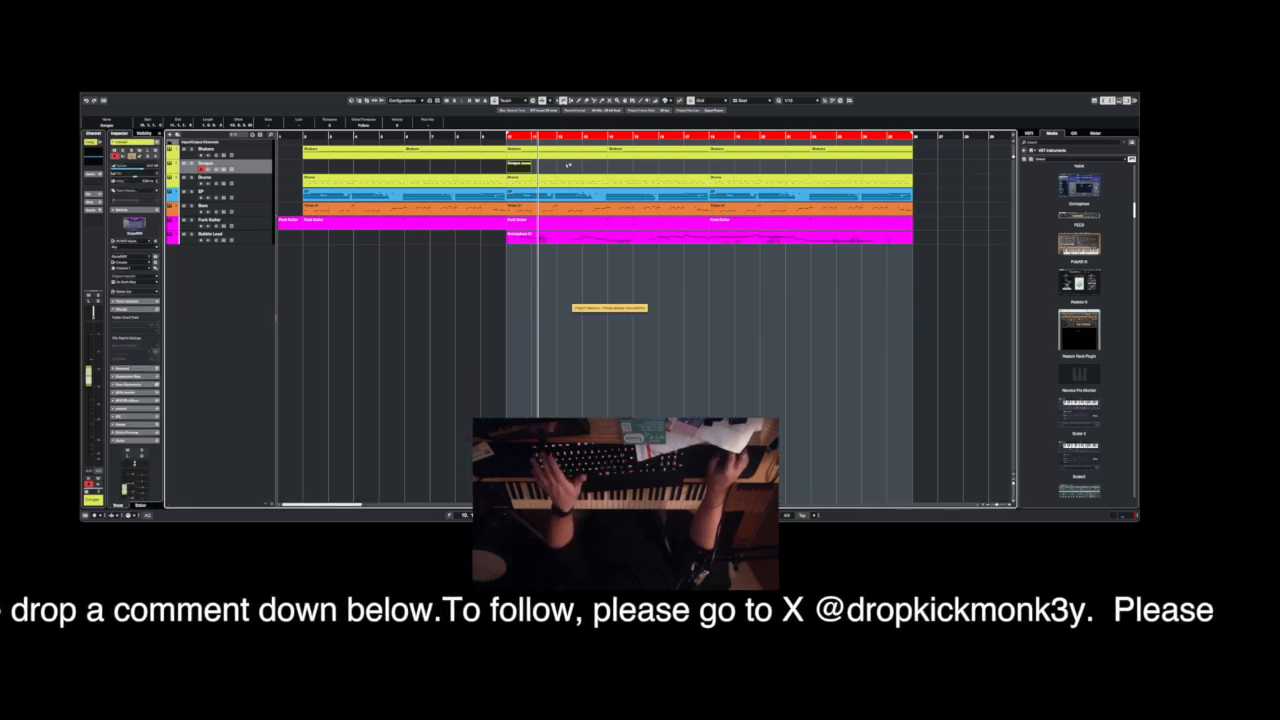
Extend the Congas part to four bars and duplicate it three times to fill the loop range.
drag(530, 167, 606, 168)
key(ctrl+d)
key(ctrl+d)
key(ctrl+d)
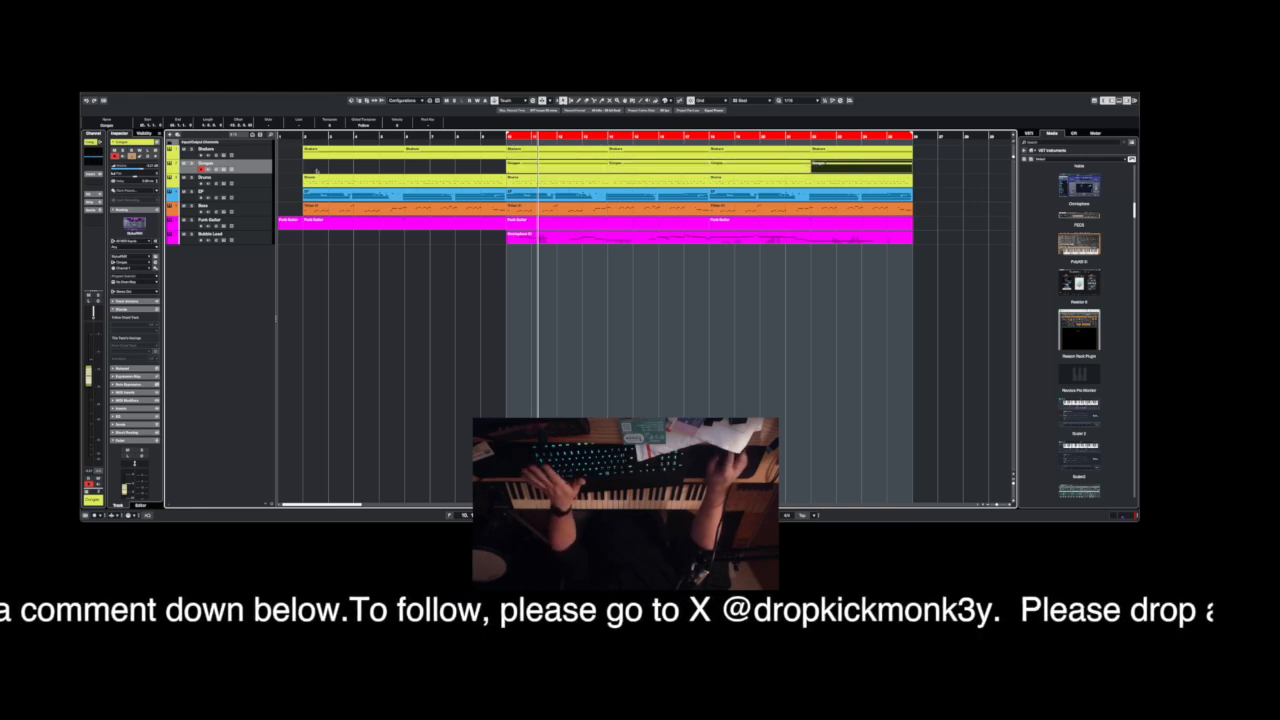
Reorder the tracks so Drums comes first, followed by Shakers, Congas, Bass, Funk Guitar, EP and the synth lead.
drag(265, 183, 230, 146)
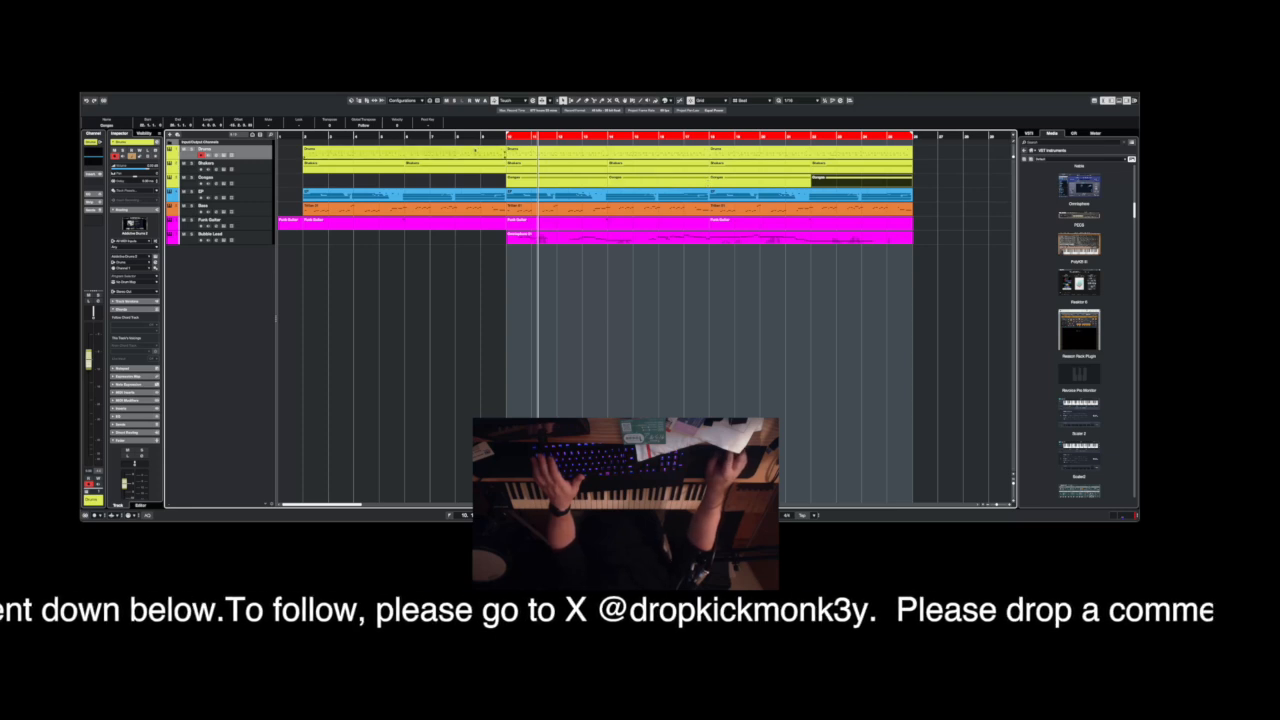
click(259, 211)
drag(257, 197, 257, 197)
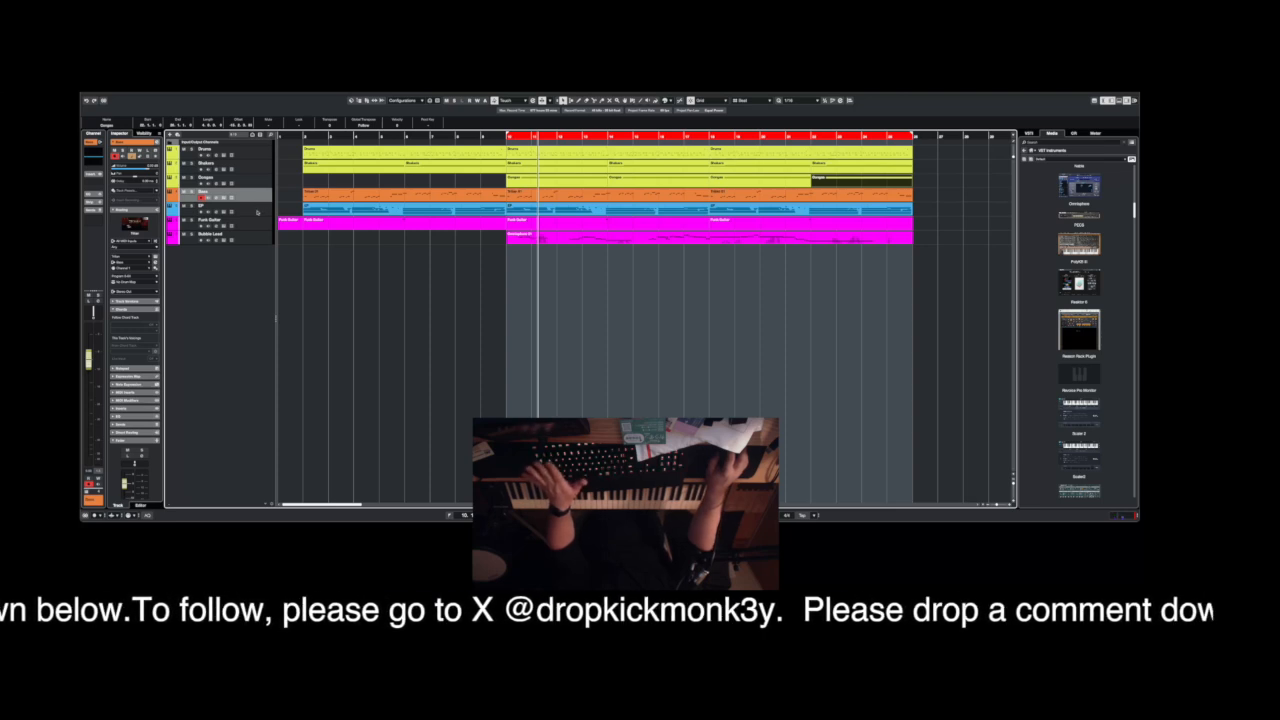
click(257, 211)
click(258, 225)
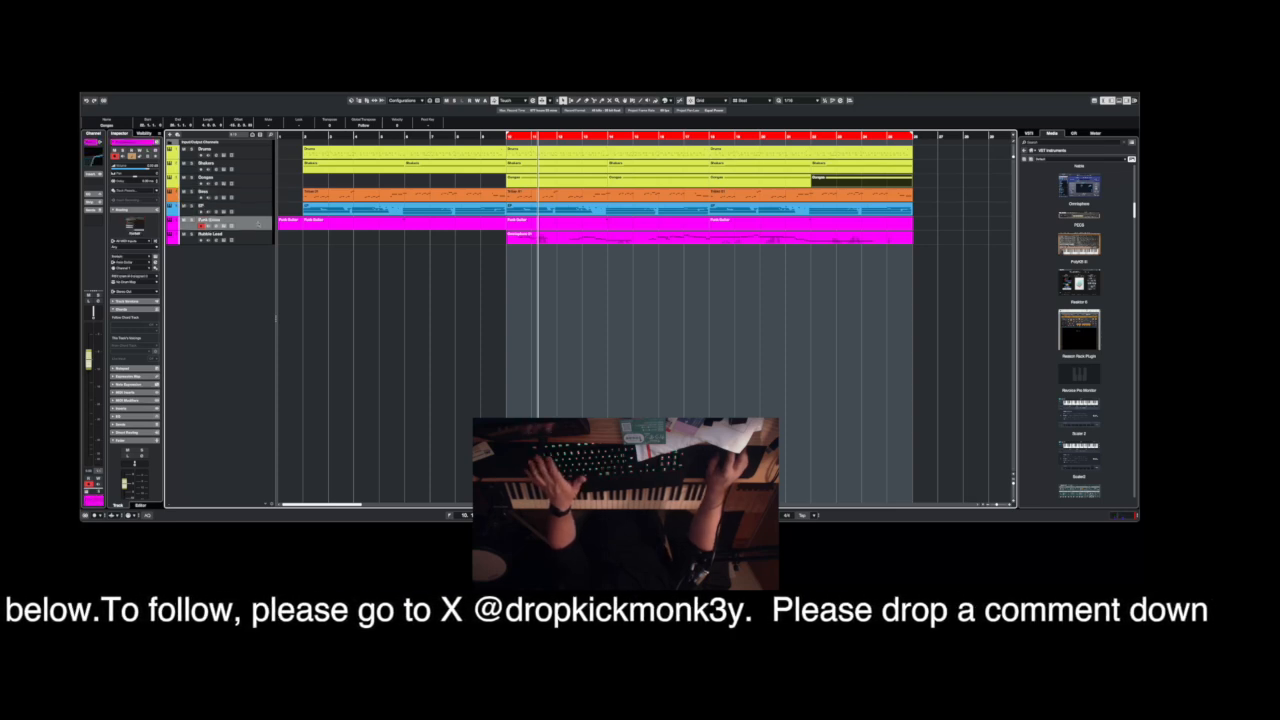
drag(257, 211, 259, 218)
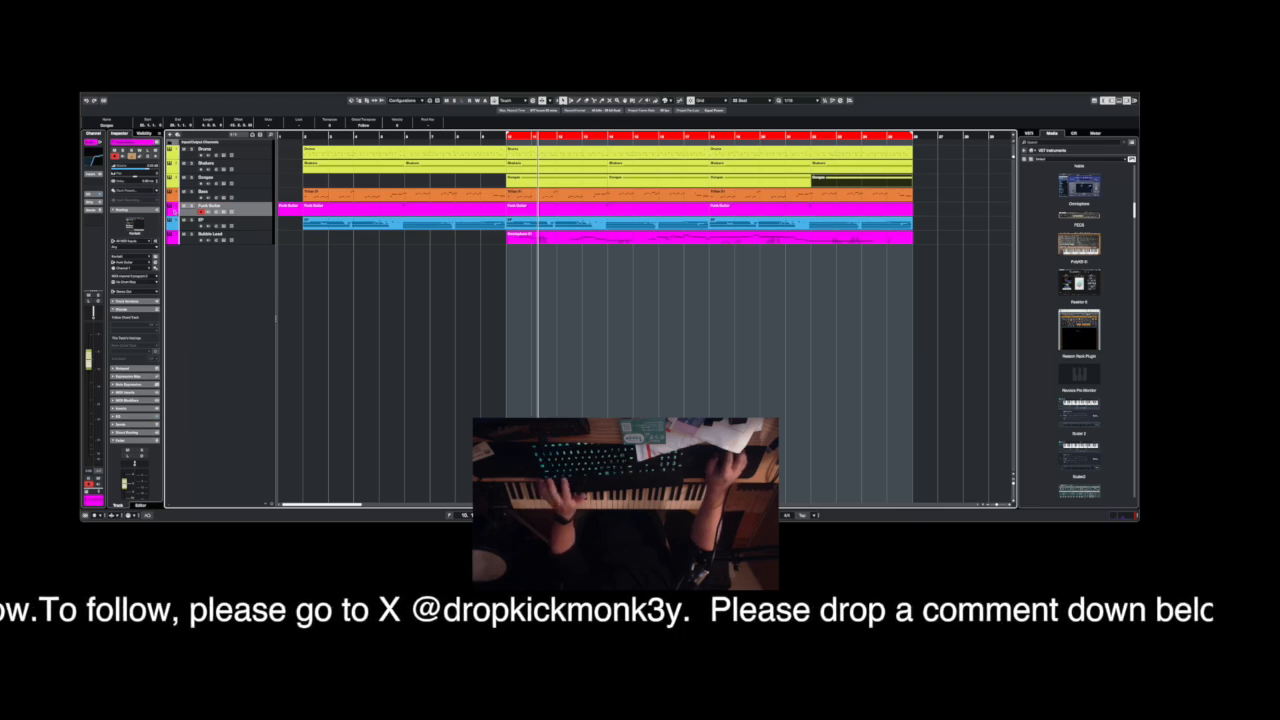
Recolor the Funk Guitar track yellow-orange and the synth lead track turquoise green.
click(175, 212)
click(193, 230)
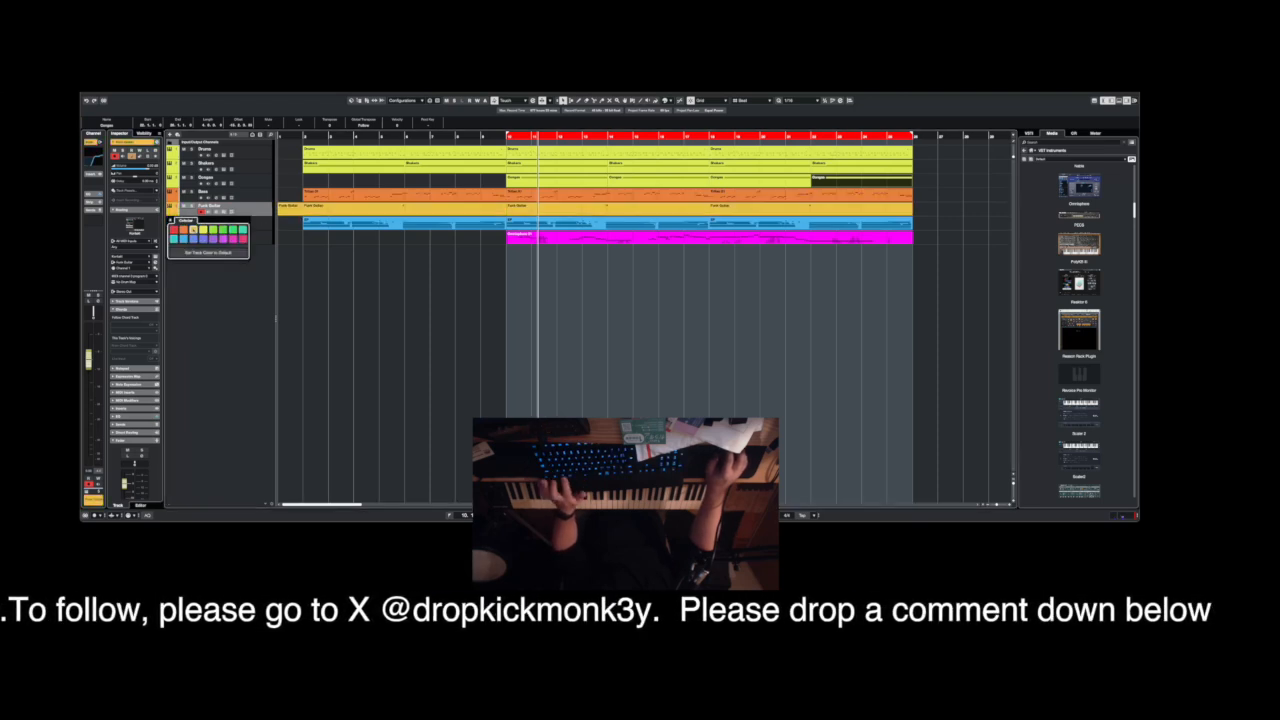
click(333, 258)
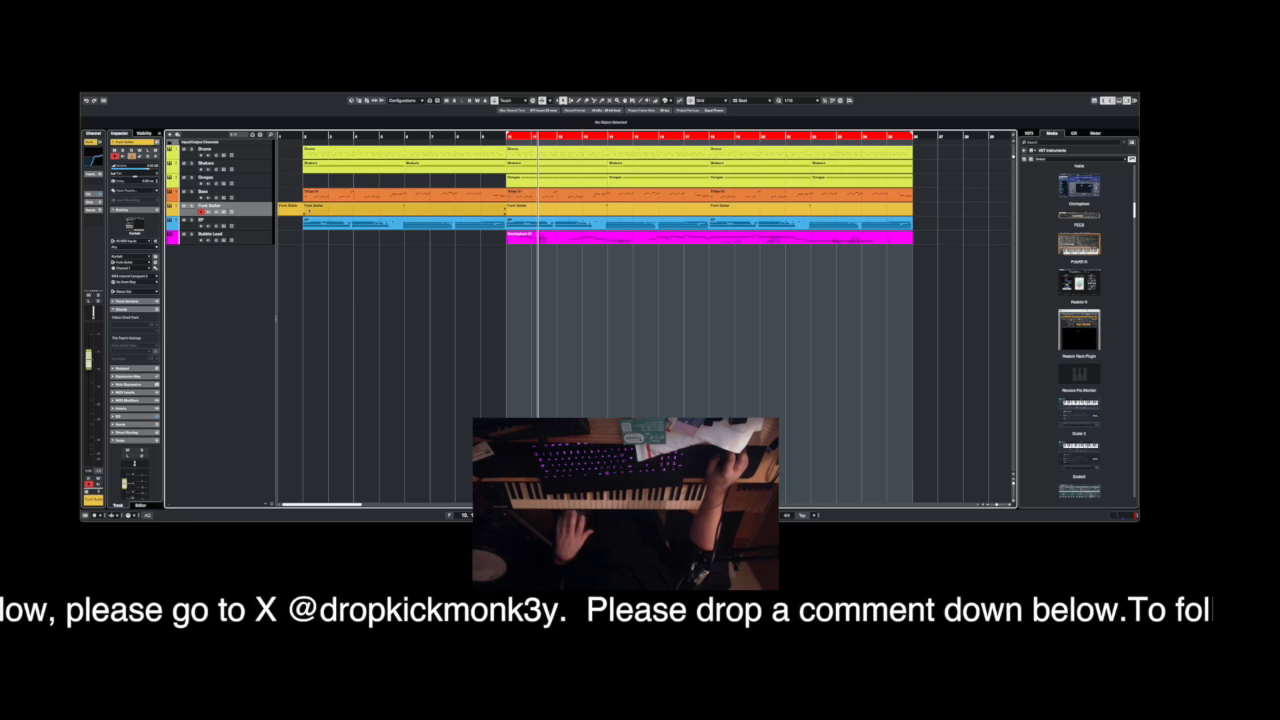
click(258, 193)
click(263, 206)
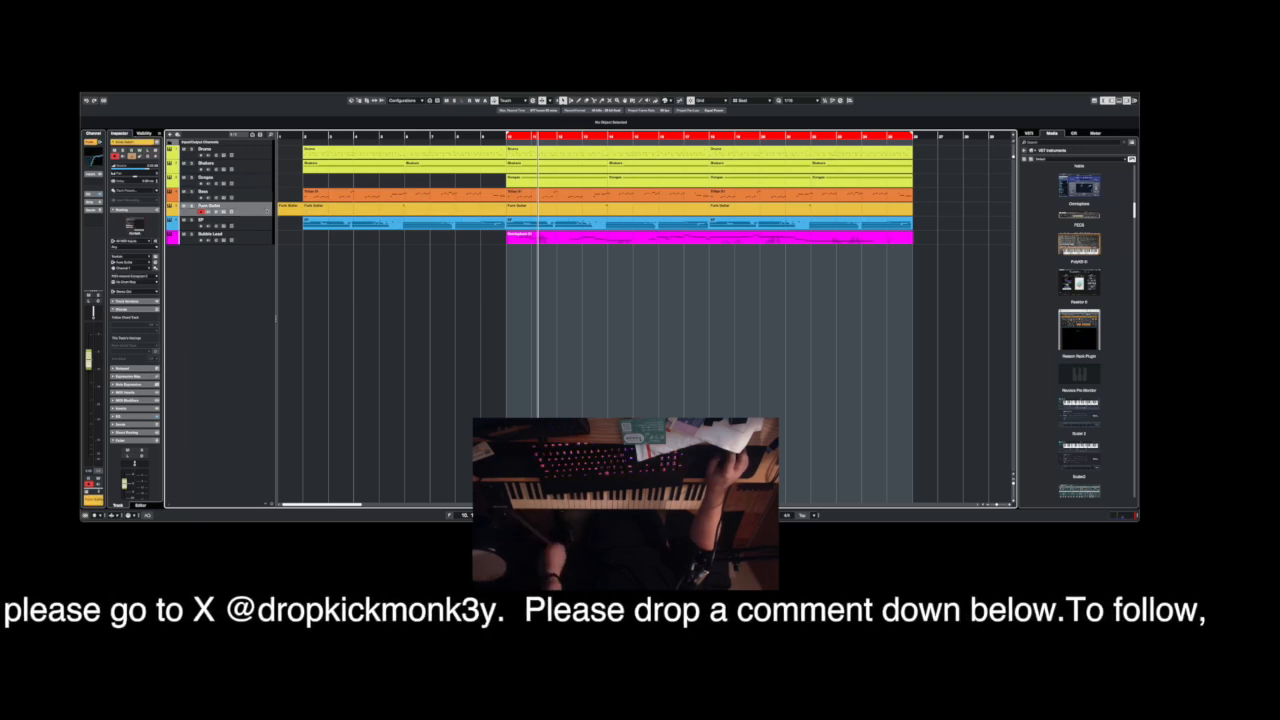
click(268, 225)
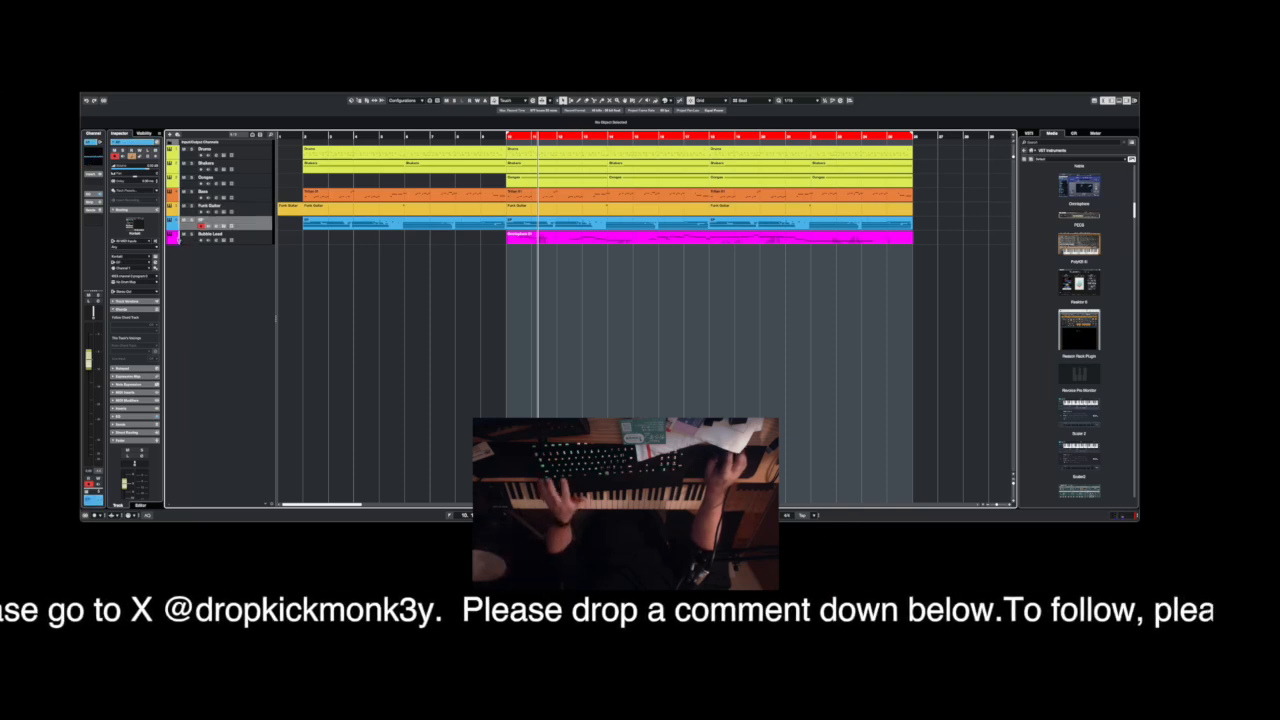
click(178, 239)
click(174, 267)
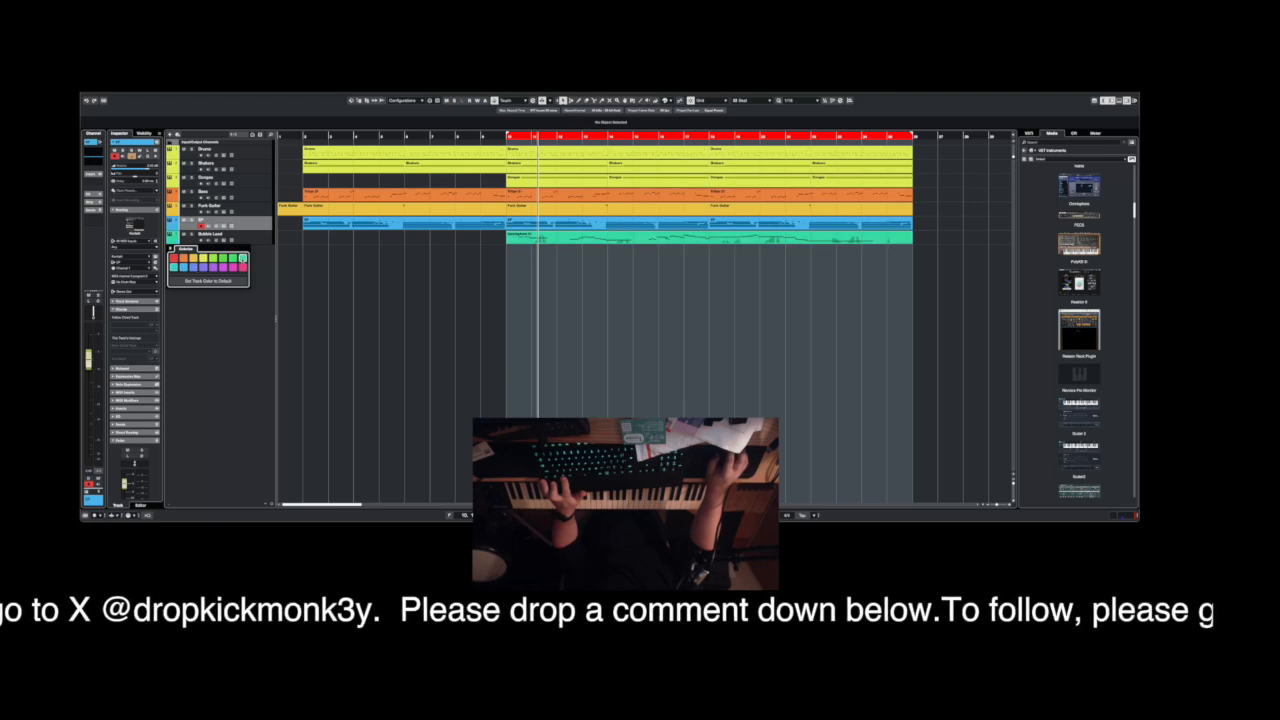
click(257, 263)
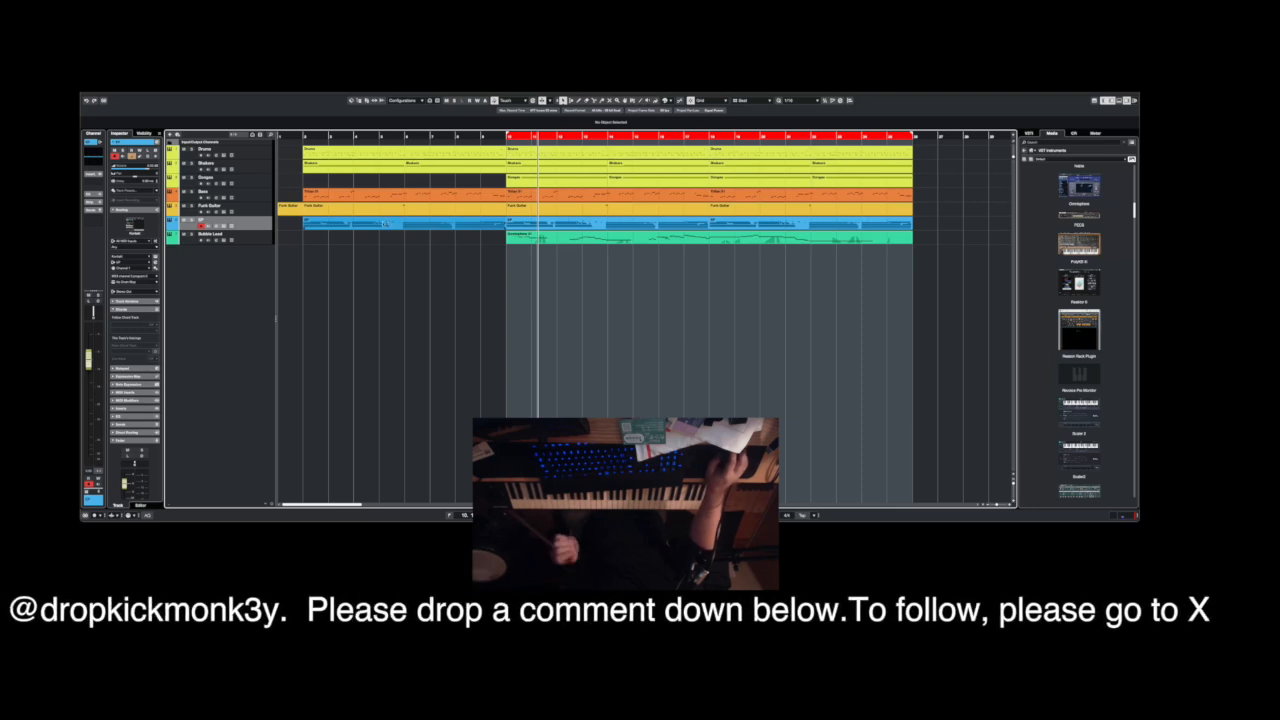
Play the arrangement from bar 9, check the channel levels in the mixer and close the mixer.
click(479, 137)
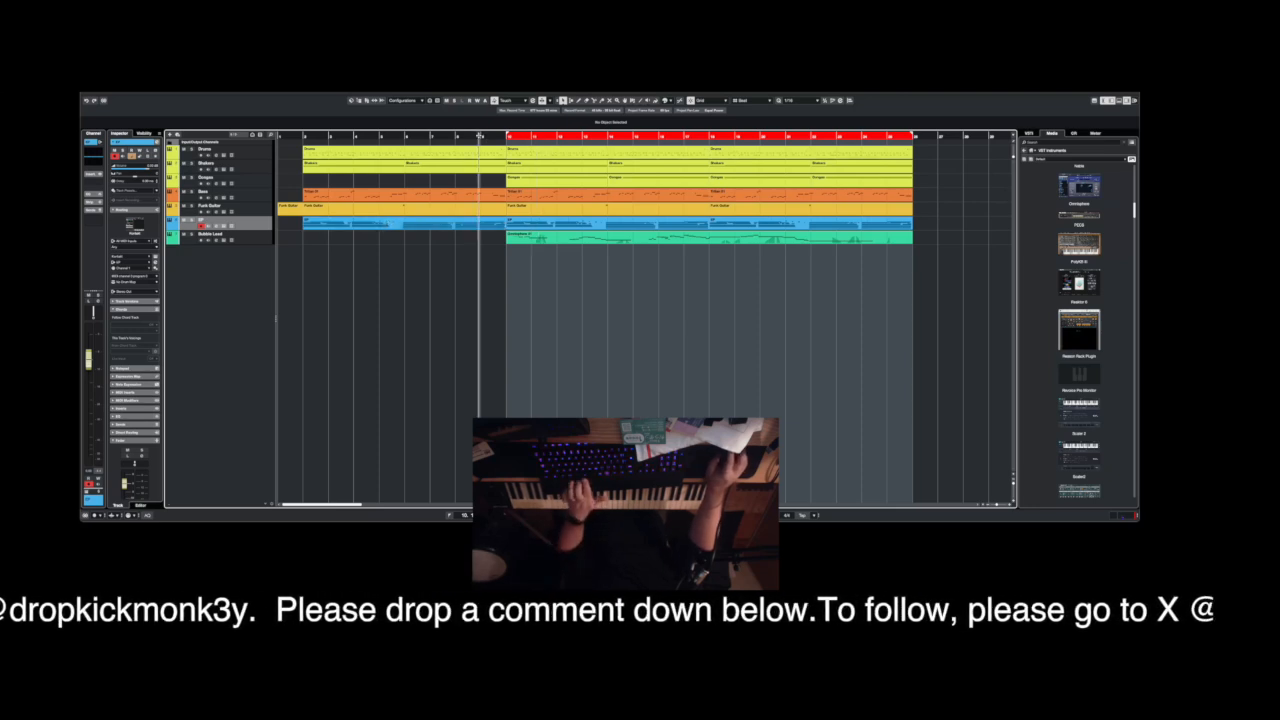
key(space)
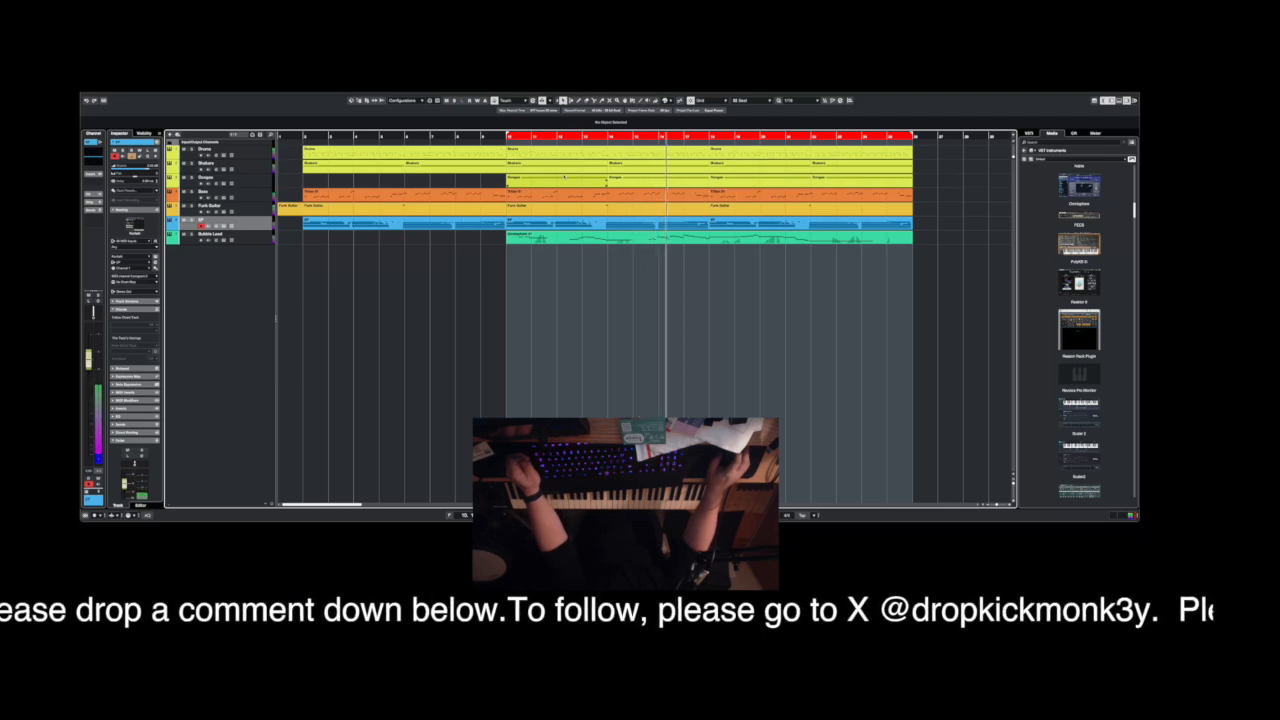
key(F3)
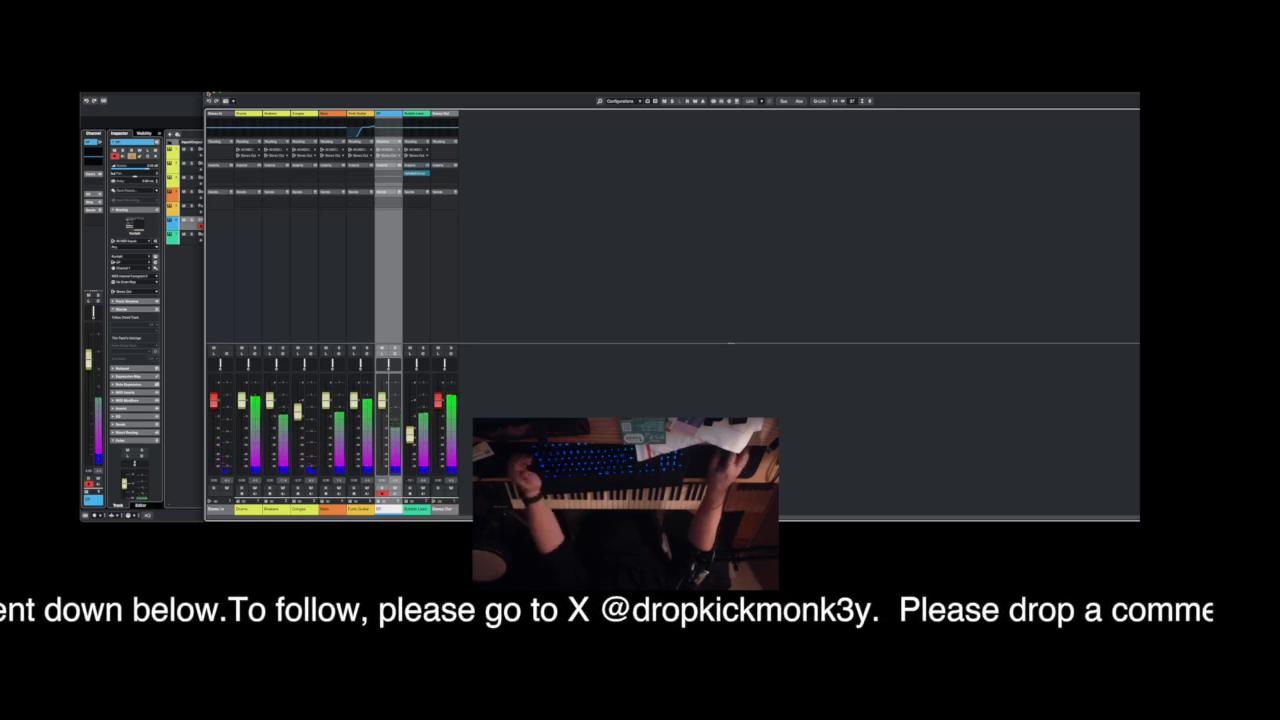
click(209, 94)
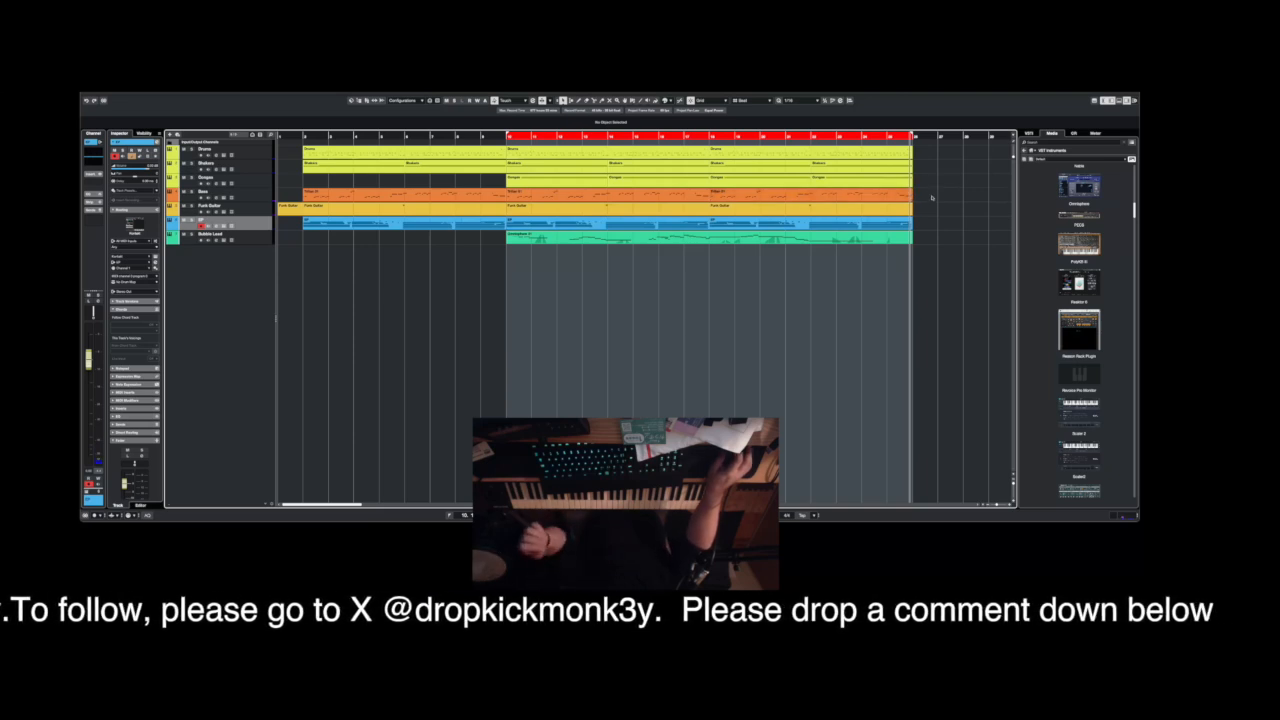
Copy the one-bar Funk Guitar intro part to bar 26 and set the loop range to that bar.
click(290, 210)
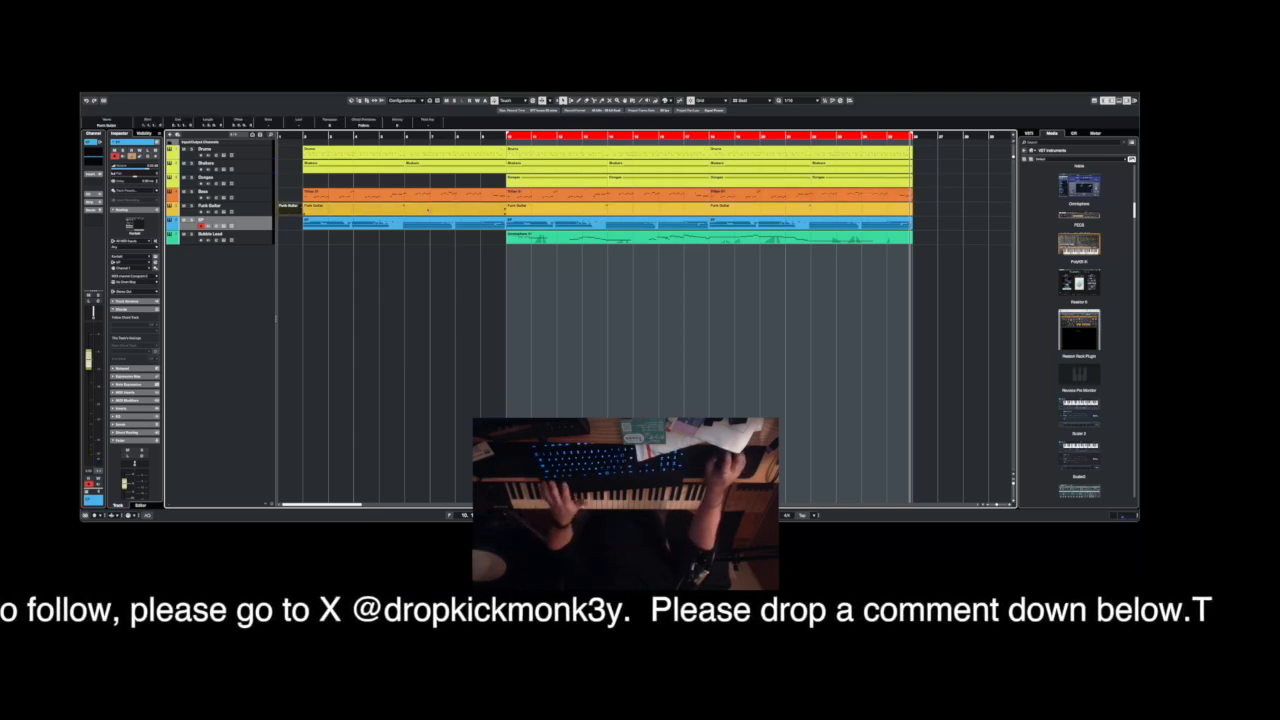
click(255, 207)
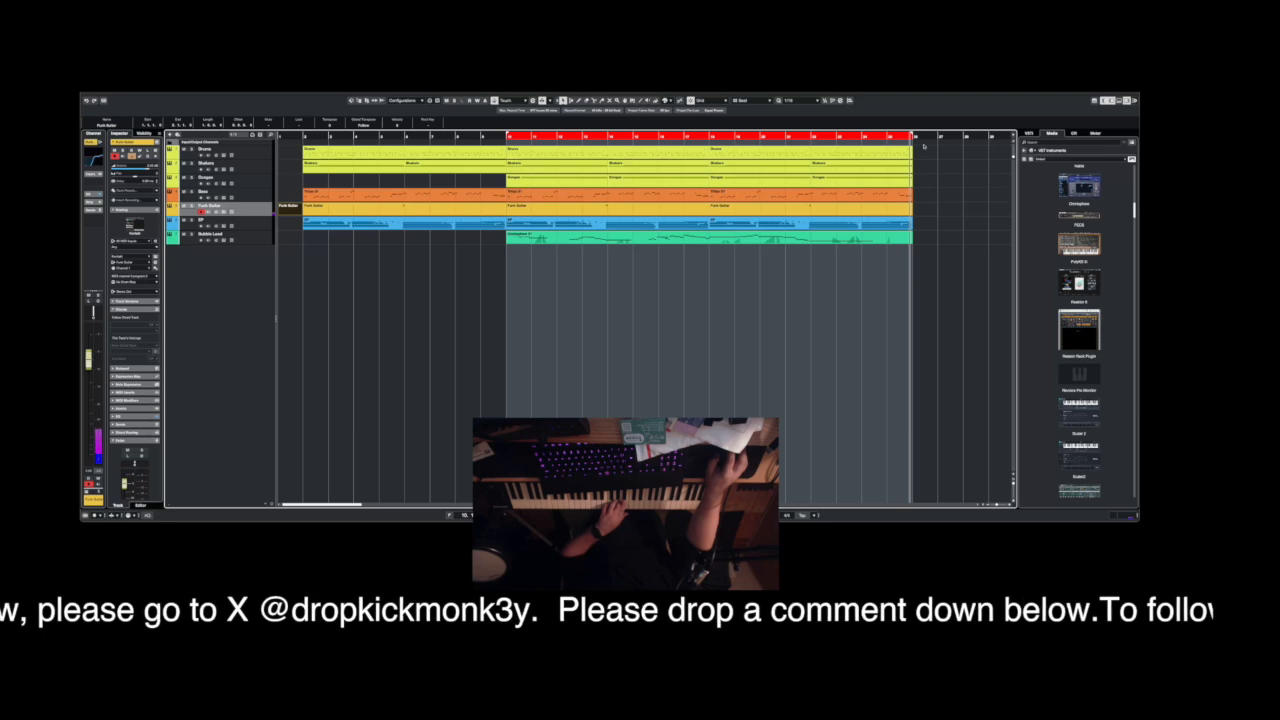
mouse_move(915, 131)
mouse_down()
mouse_move(938, 130)
mouse_move(900, 137)
mouse_move(938, 134)
mouse_move(880, 141)
mouse_move(939, 137)
mouse_move(897, 154)
mouse_up()
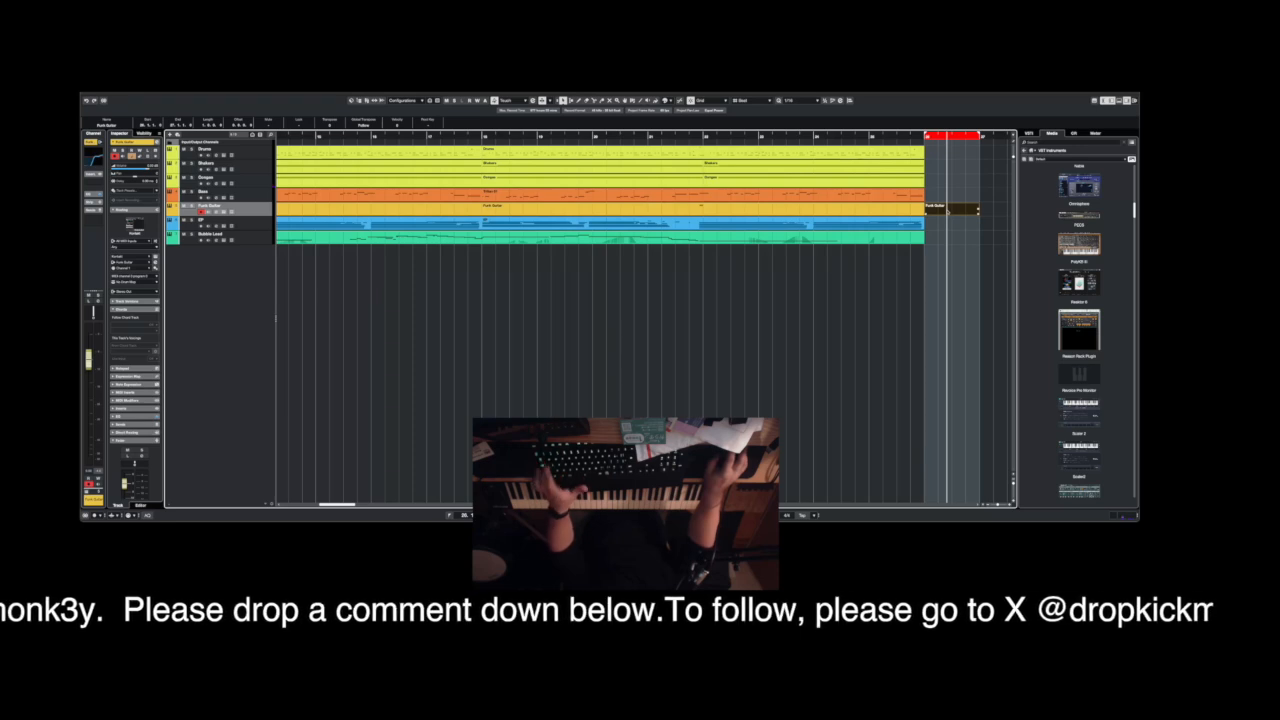
drag(911, 137, 911, 127)
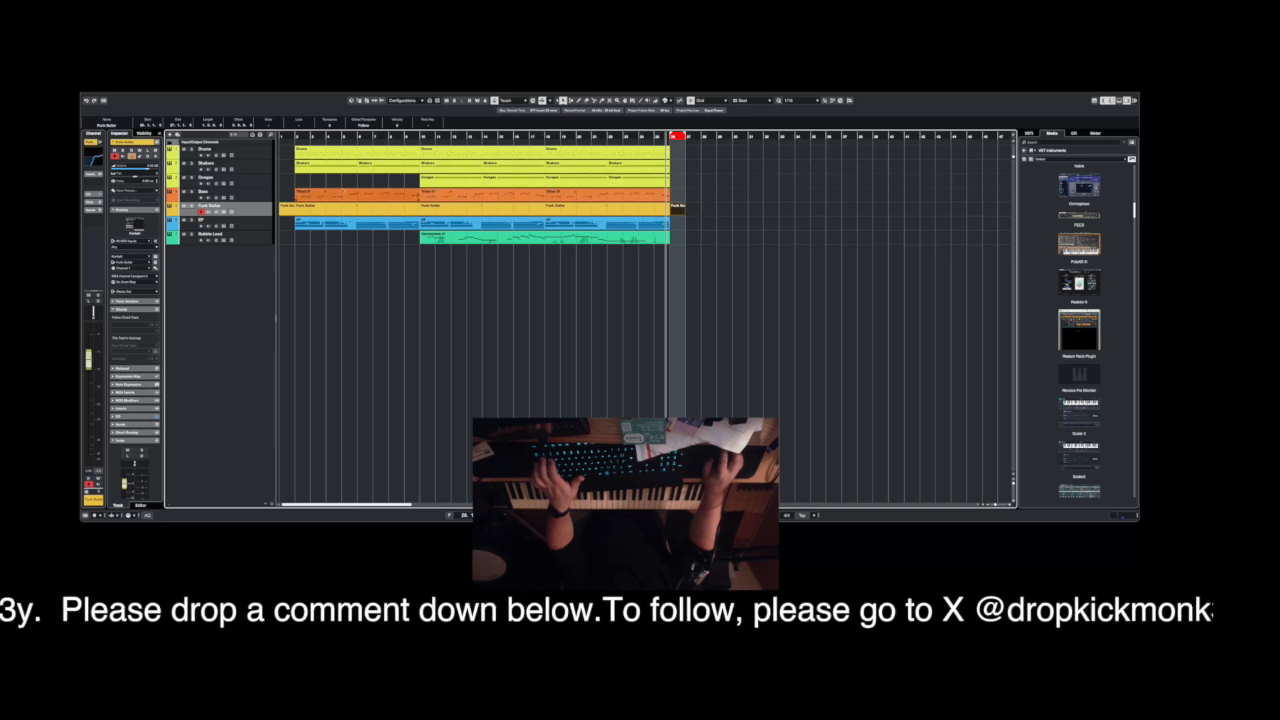
Duplicate the last Shakers and Congas parts twice from bar 26 and extend the loop range to bar 34.
click(259, 226)
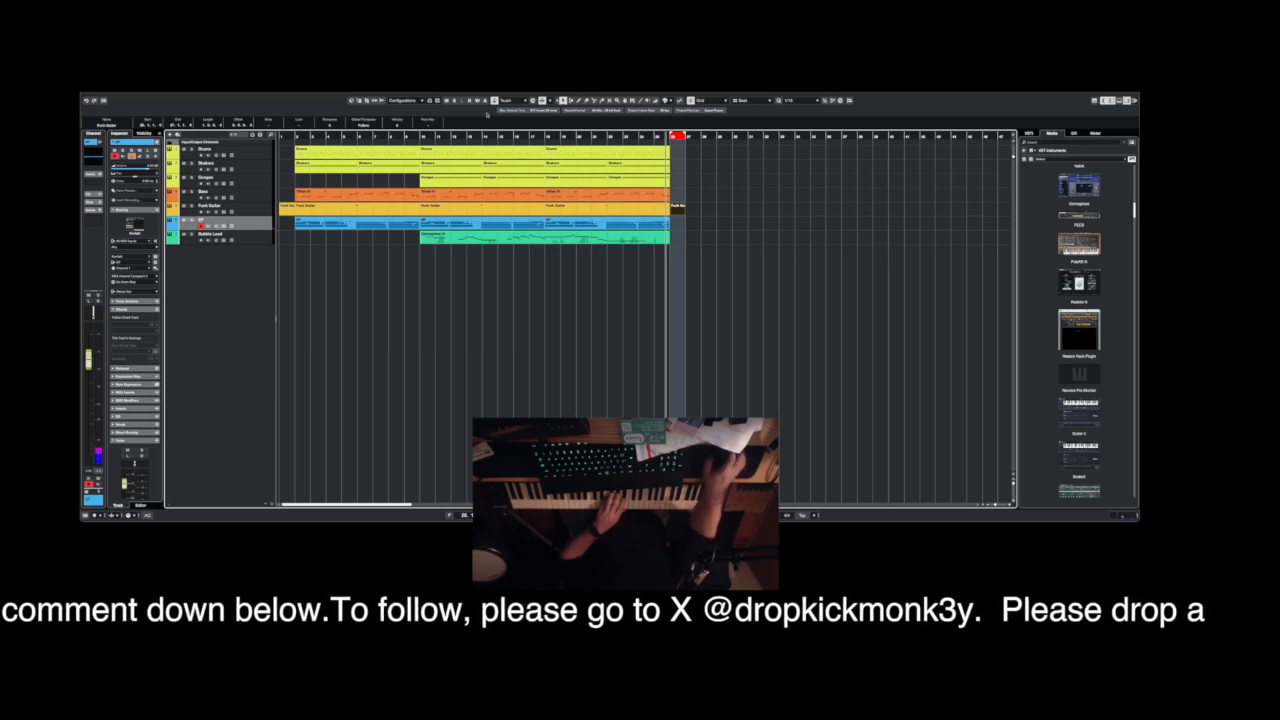
drag(690, 184, 633, 169)
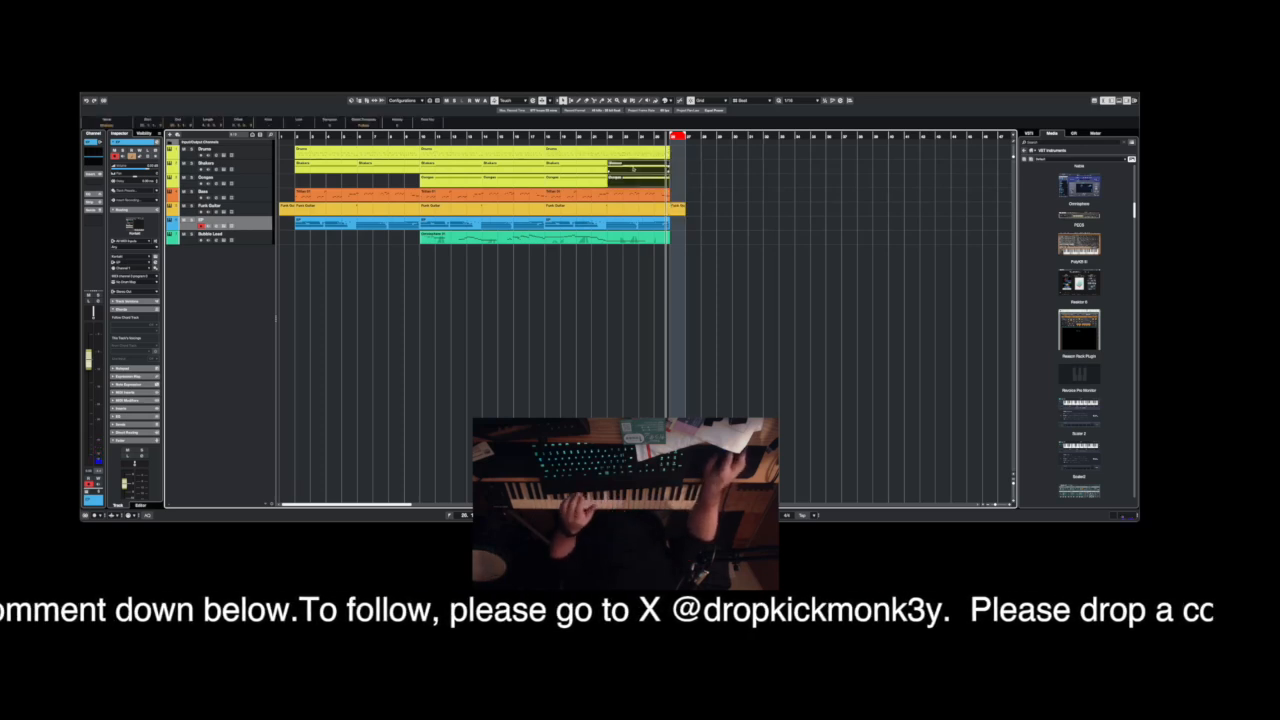
key(ctrl+d)
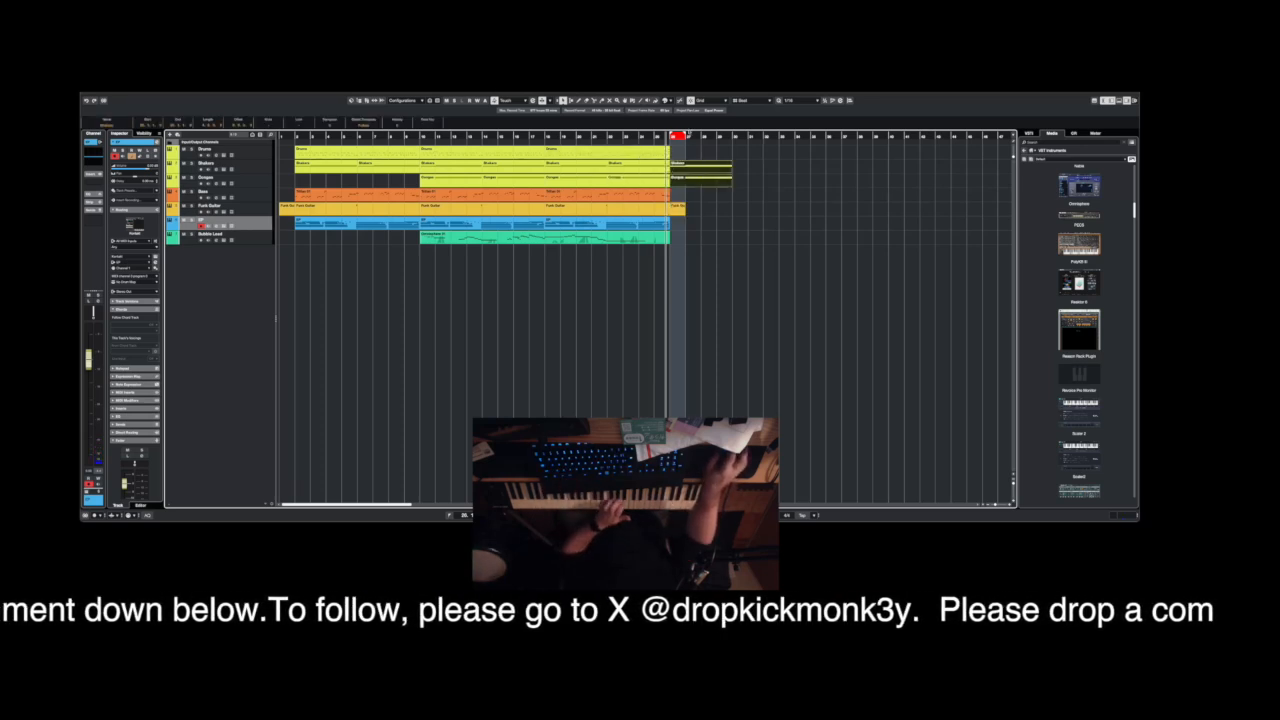
drag(686, 136, 732, 136)
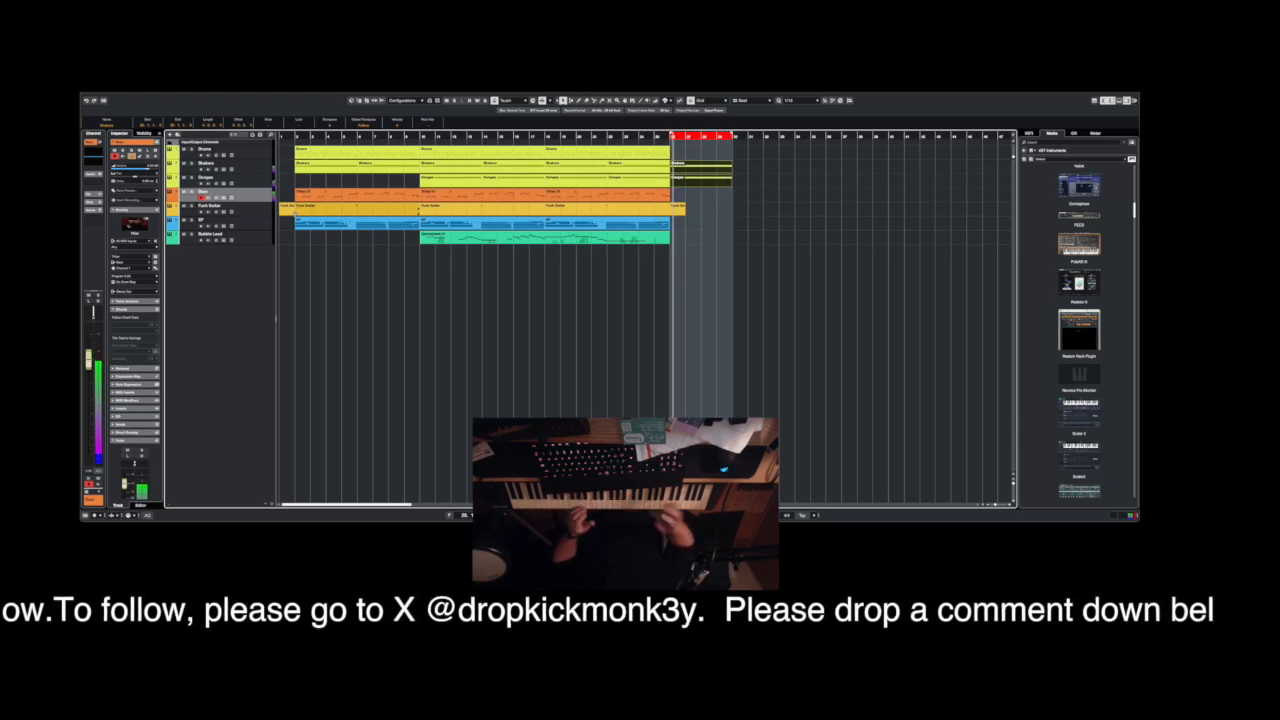
key(ctrl+d)
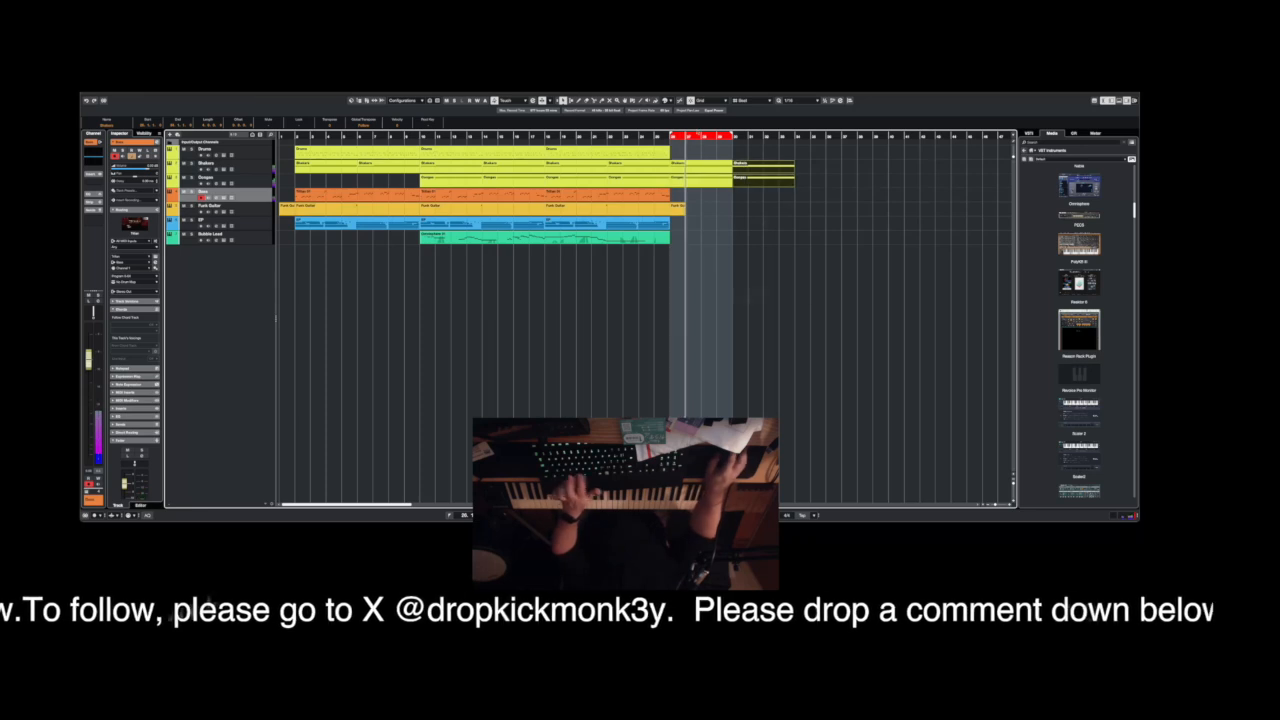
alt+click(795, 137)
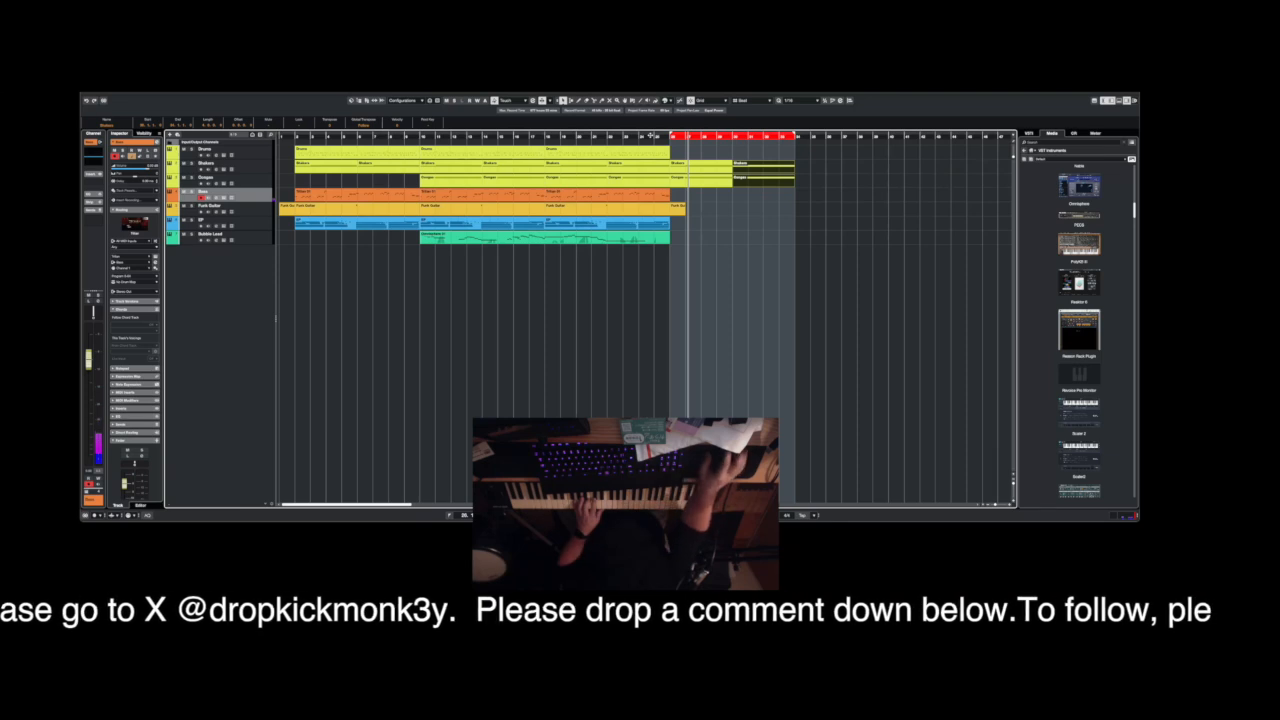
Record a new bass line on the Bass track across bars 26 to 34, starting playback about two bars earlier.
double_click(635, 135)
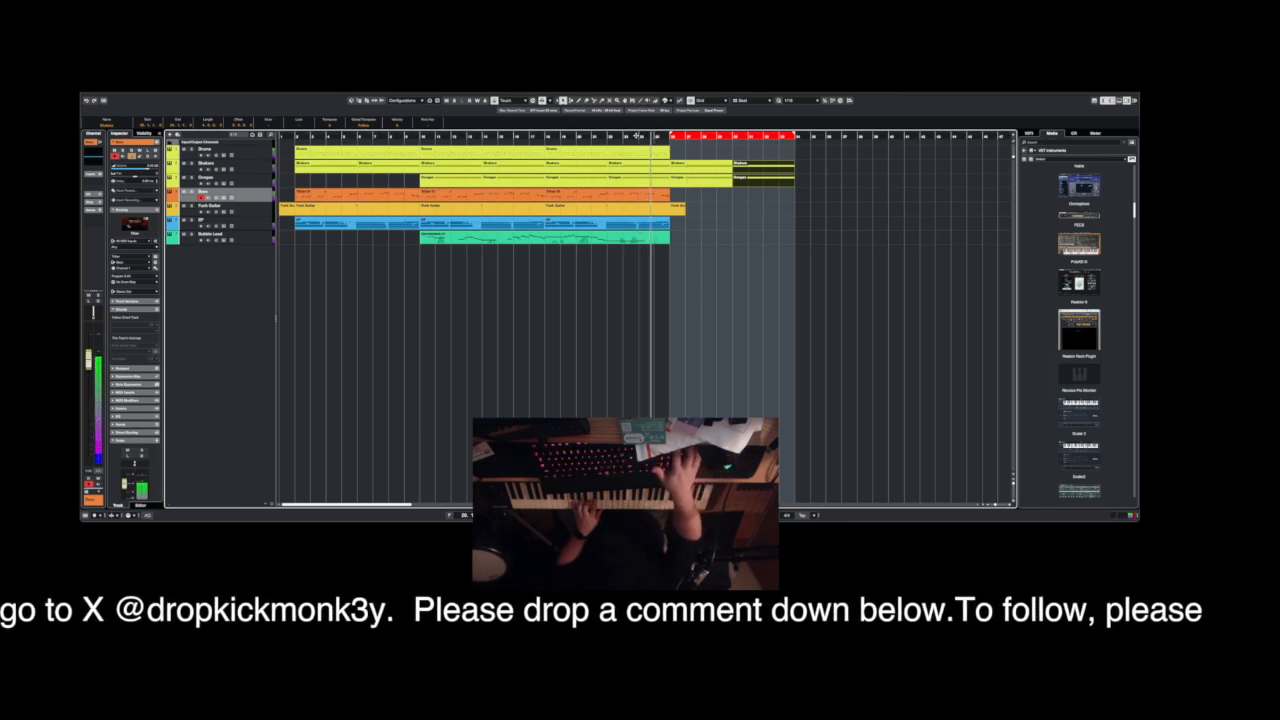
key(KP_Multiply)
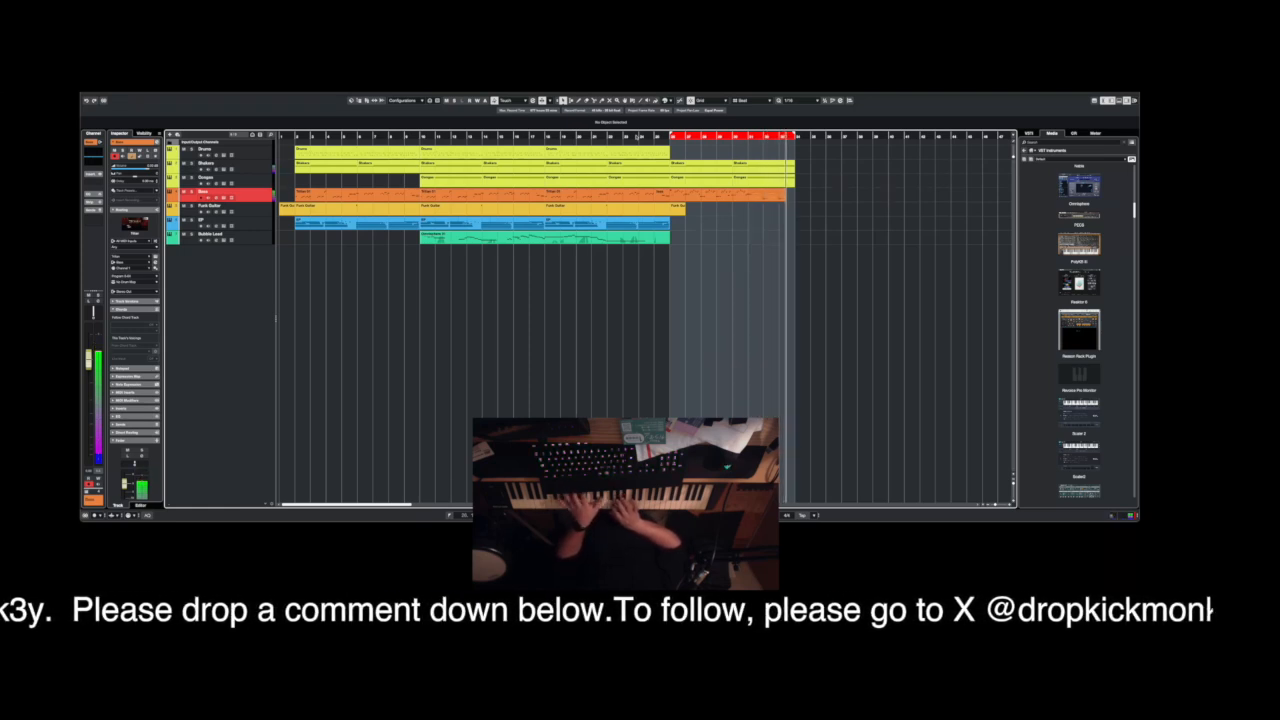
key(space)
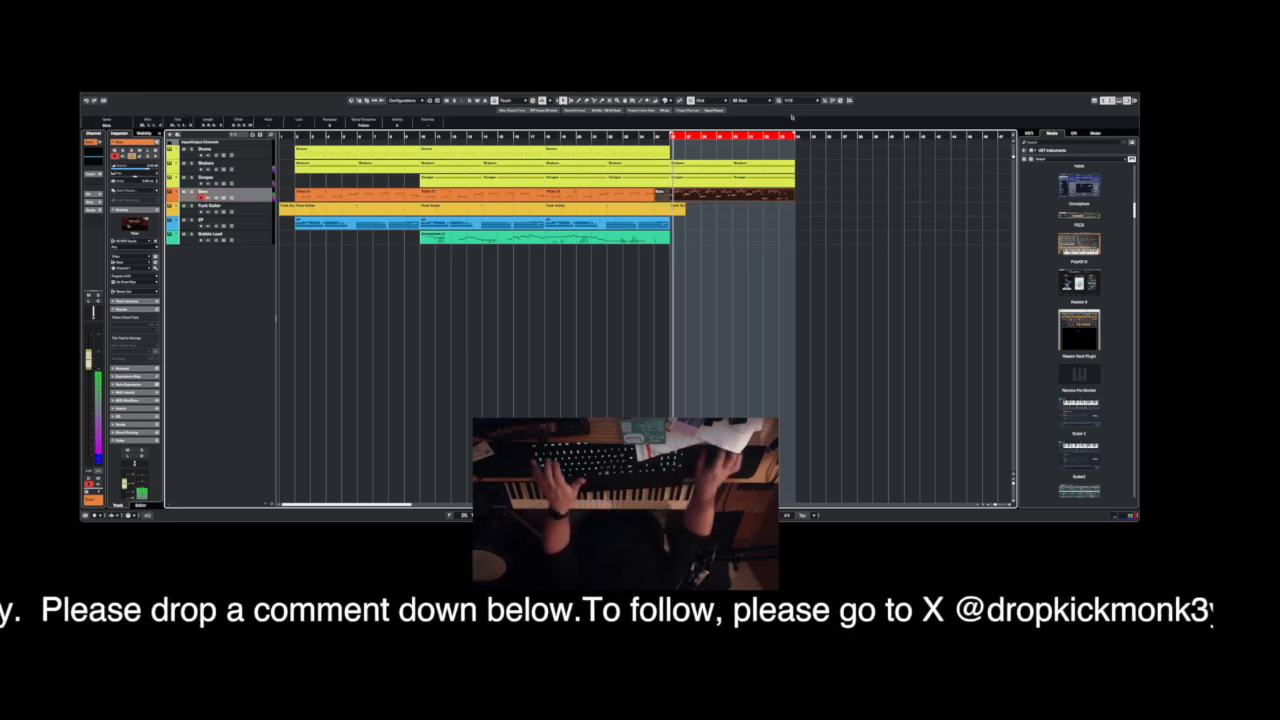
Examine the new Bass part in the note editor, selecting notes near its middle and end, and close the editor.
double_click(702, 195)
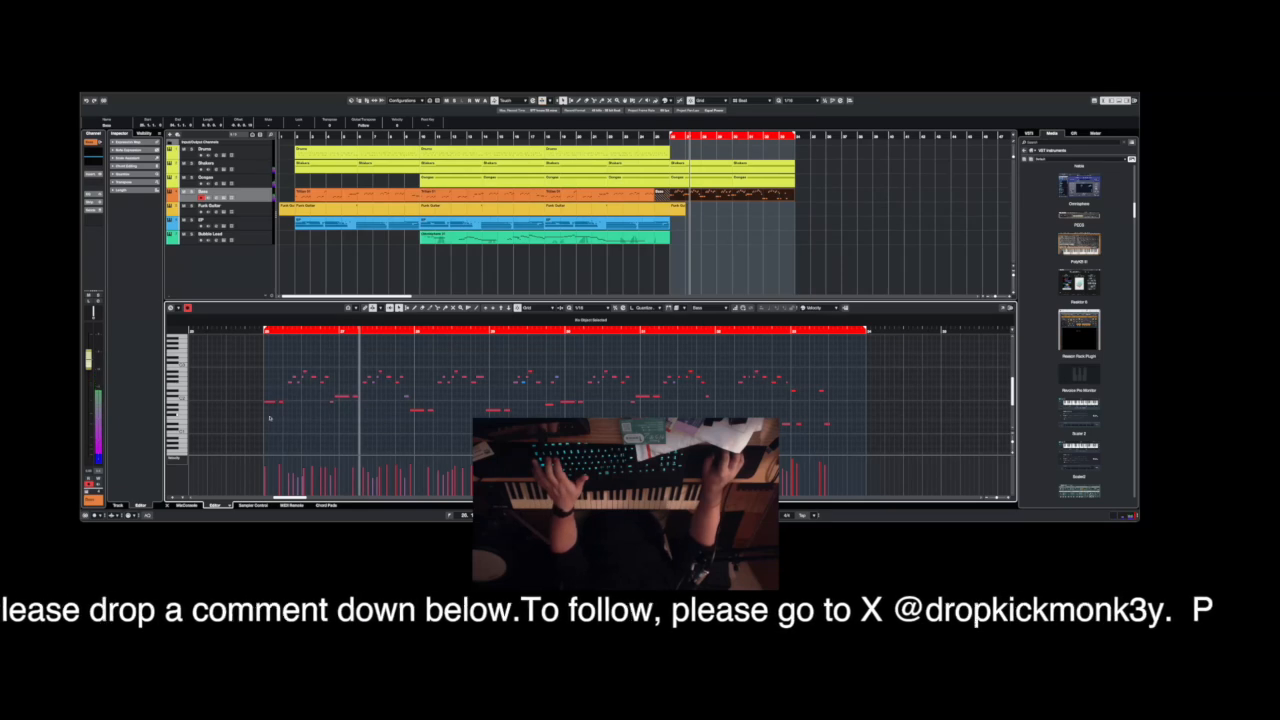
drag(278, 406, 532, 375)
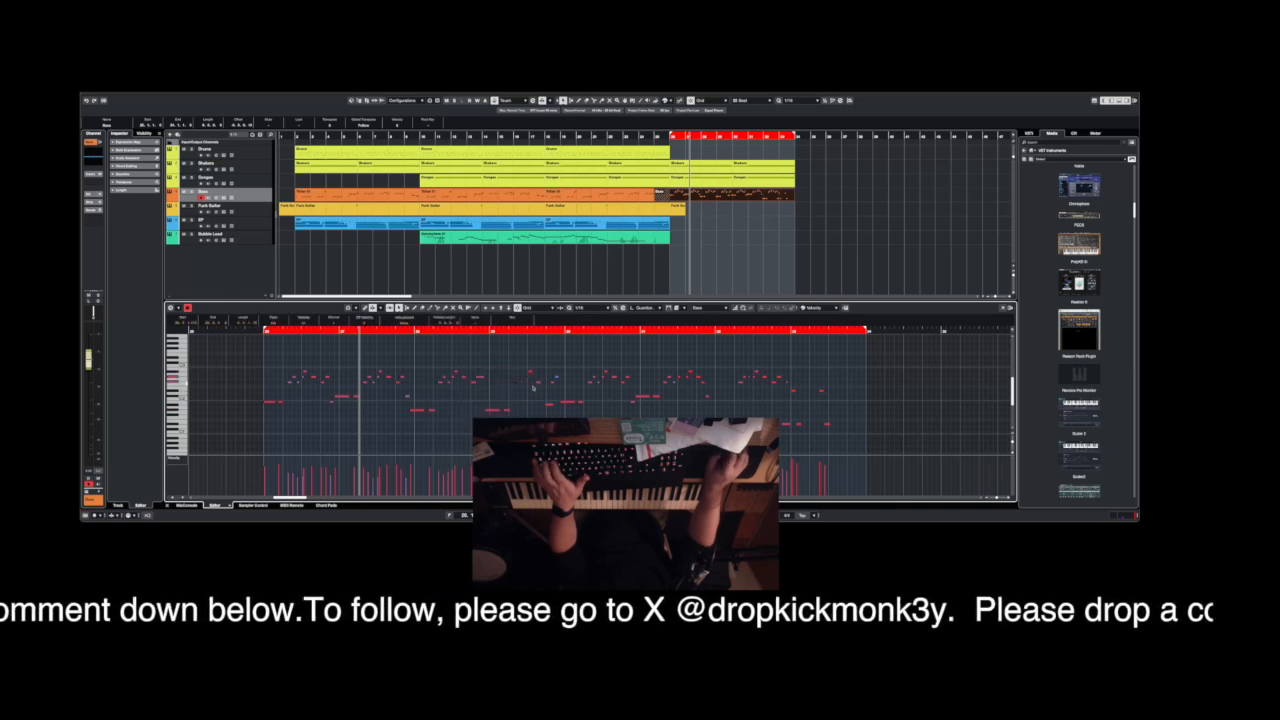
drag(533, 417, 844, 437)
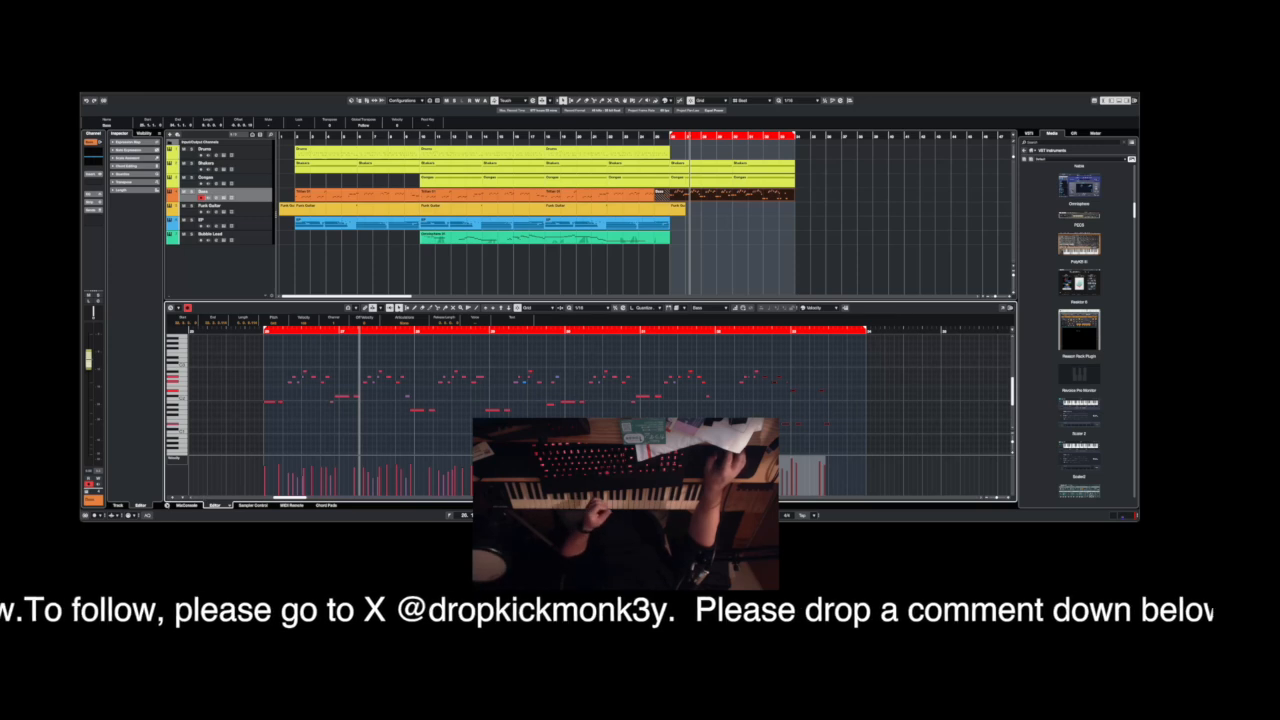
click(167, 505)
Record a new electric piano part on the EP track across bars 26 to 34.
click(263, 225)
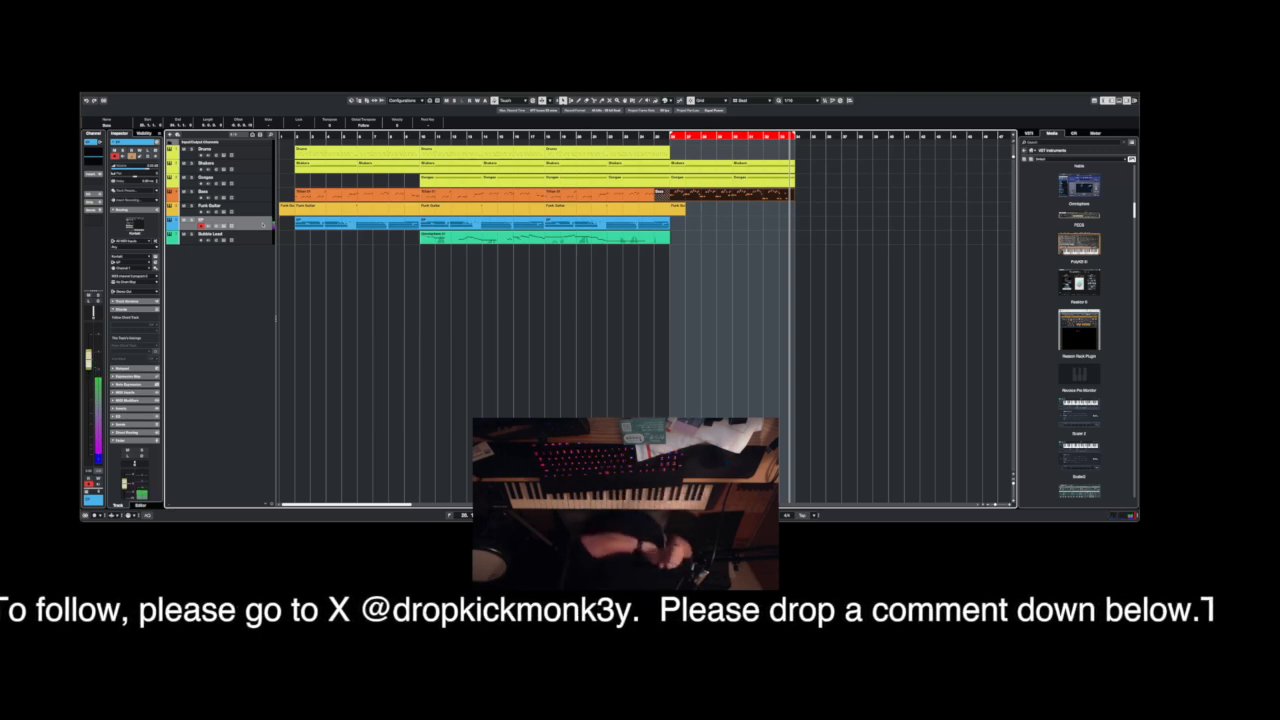
key(KP_Multiply)
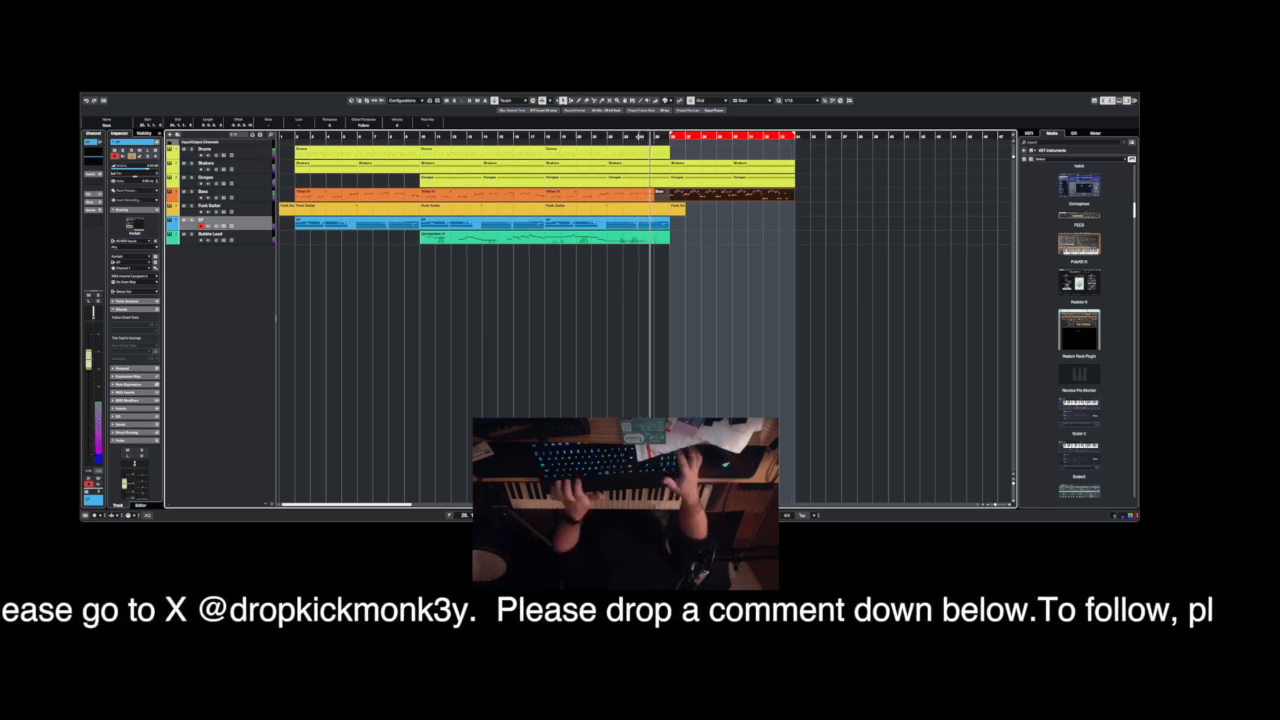
click(638, 137)
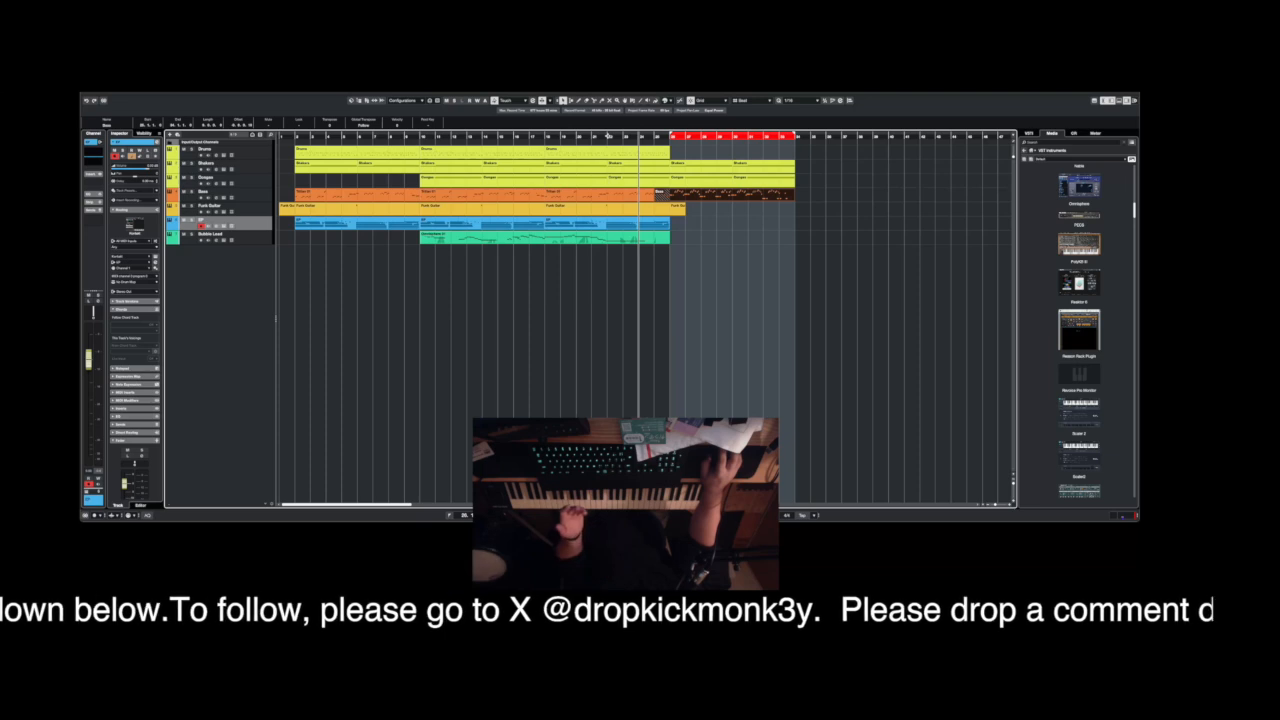
click(628, 137)
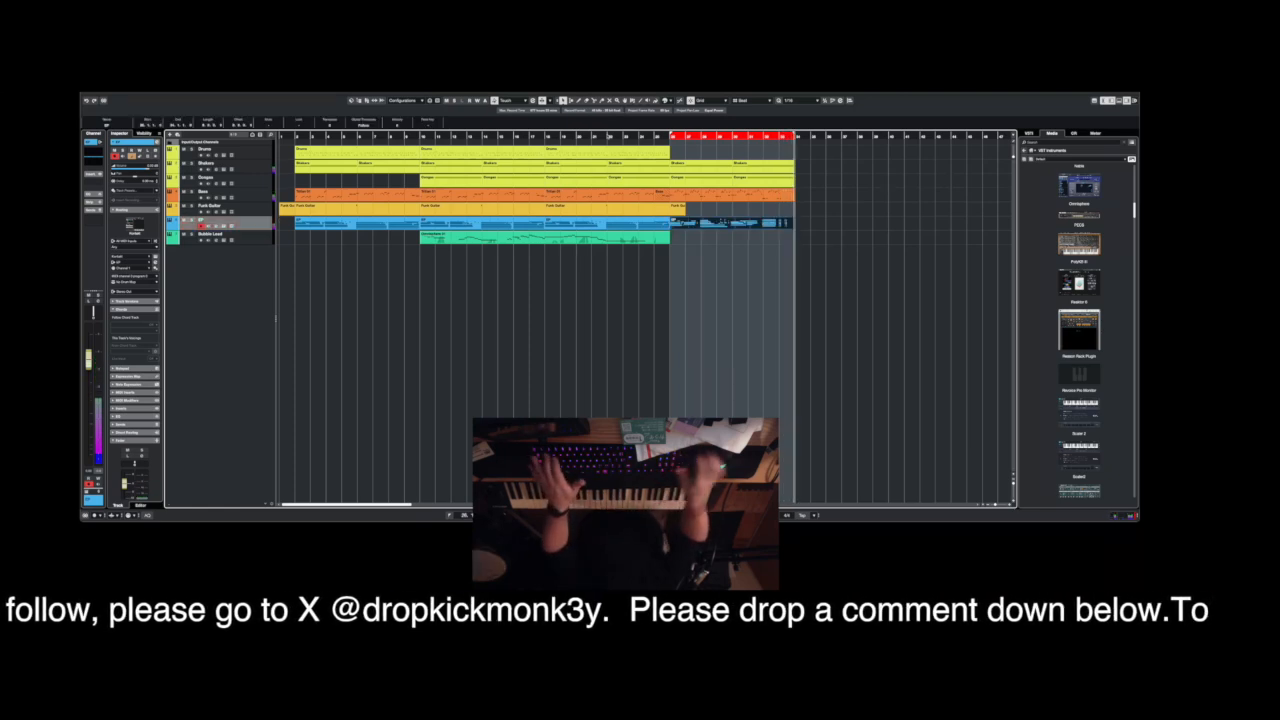
Record a new drum part on the Drums track across bars 26 to 34, starting playback about two bars earlier.
click(267, 153)
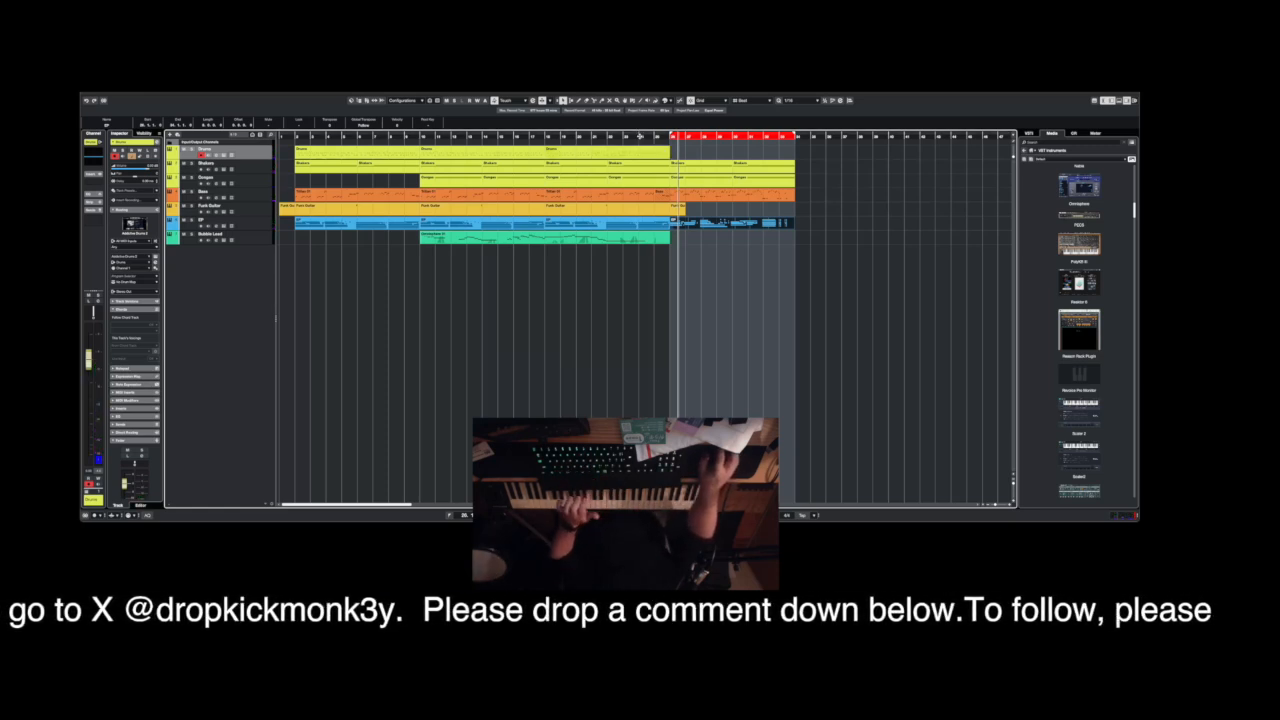
click(640, 136)
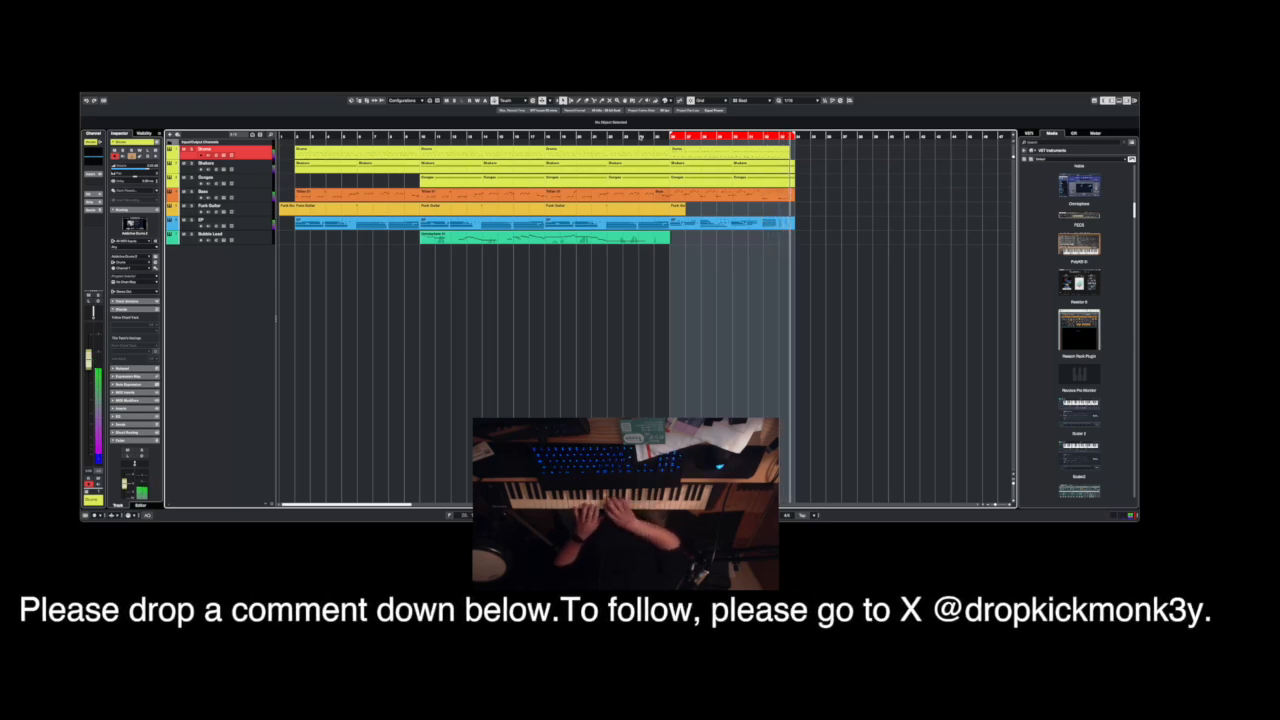
key(space)
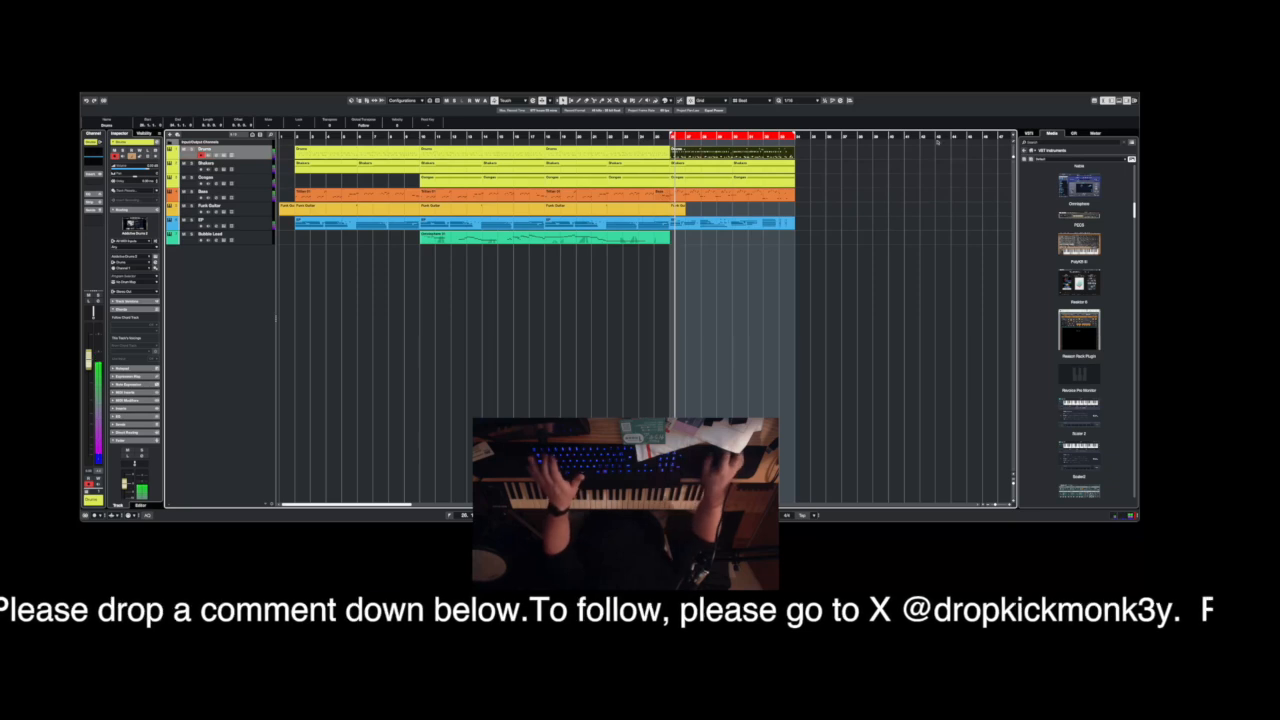
Open the new Drums part in the note editor, select its notes, play it back and close the editor.
double_click(718, 154)
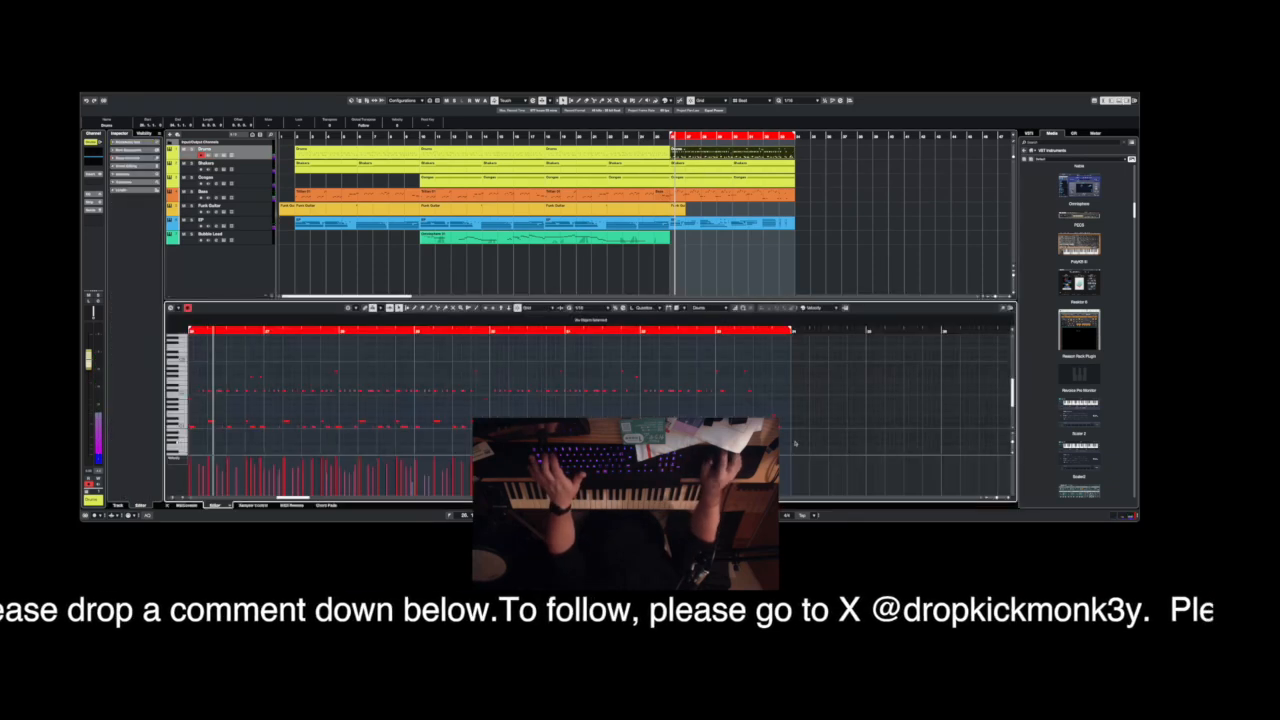
drag(758, 440, 225, 344)
click(278, 331)
key(space)
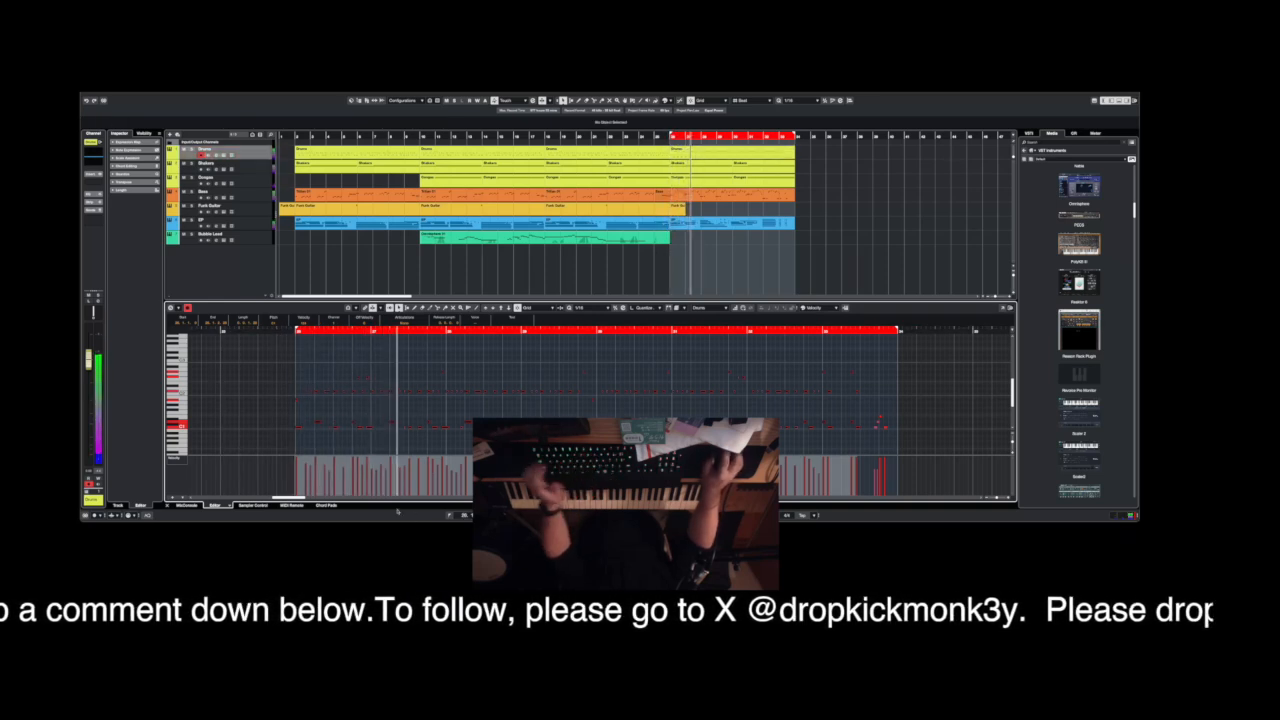
click(168, 506)
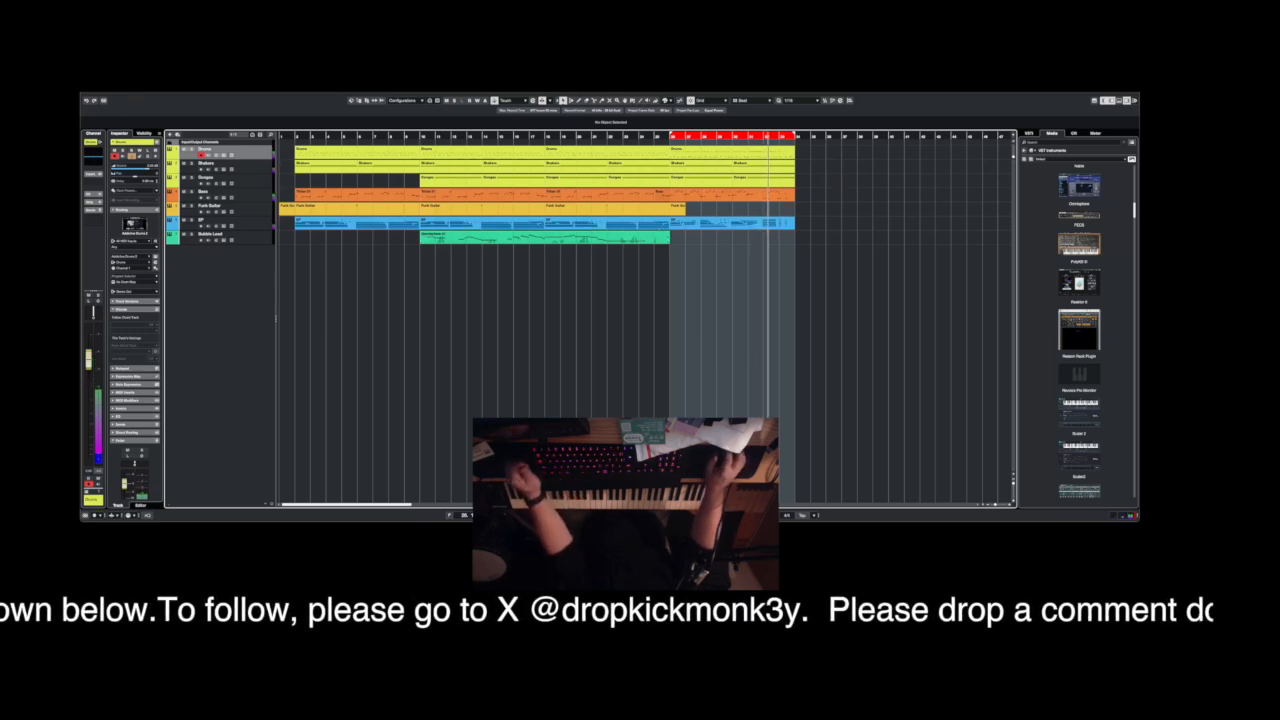
Save the project.
click(128, 101)
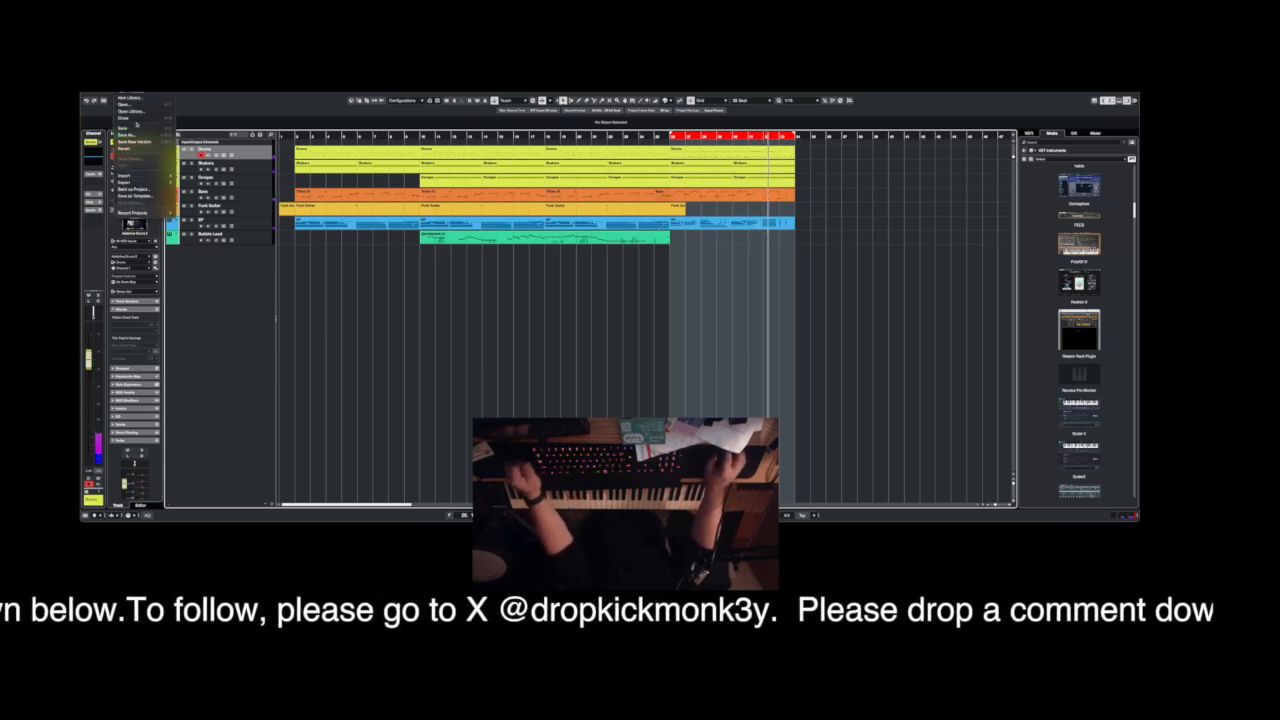
click(136, 128)
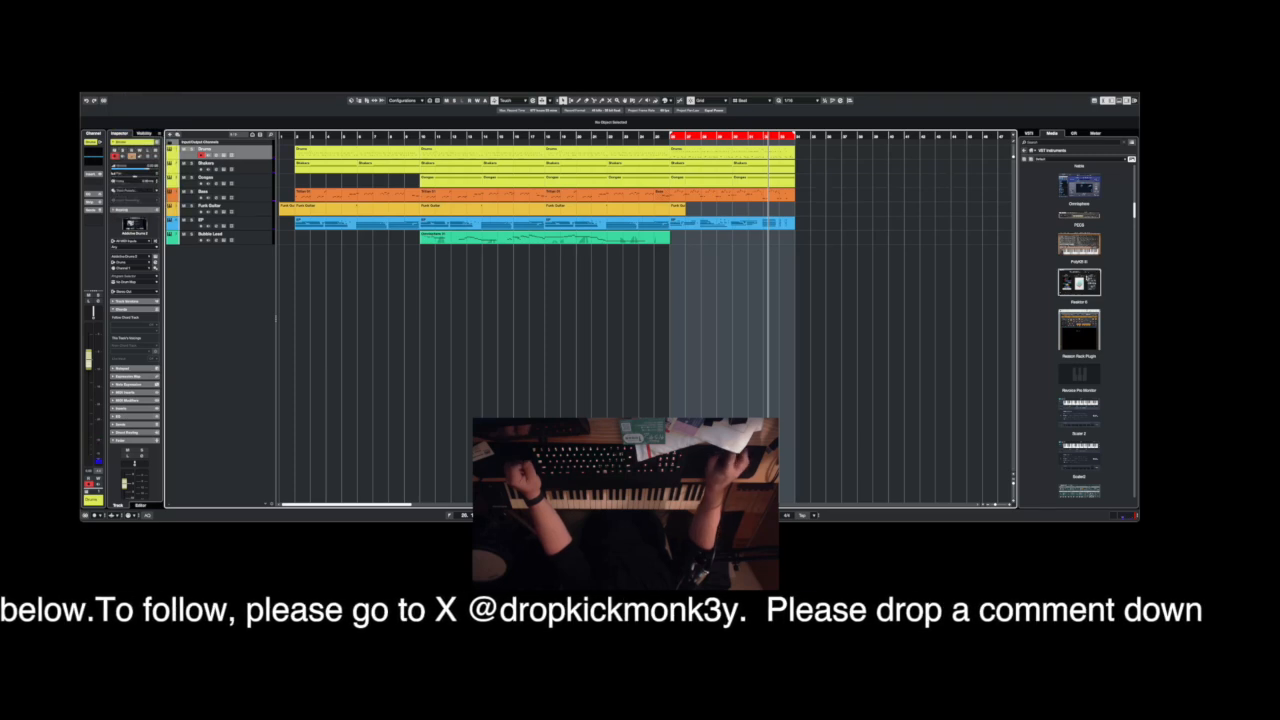
Find Kontakt 7 among the VST instruments and add it as a new instrument track below Bubble Lead.
scroll(1085, 280, up, 10)
scroll(1085, 278, down, 5)
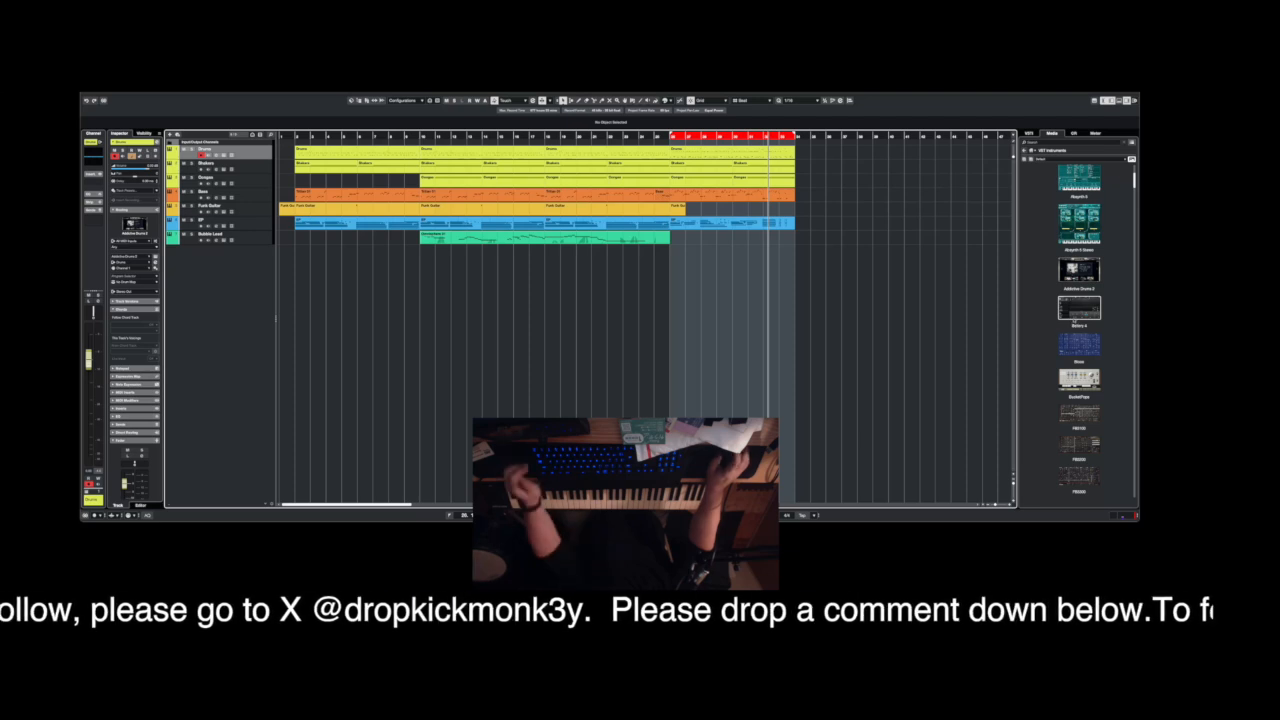
scroll(1079, 380, down, 5)
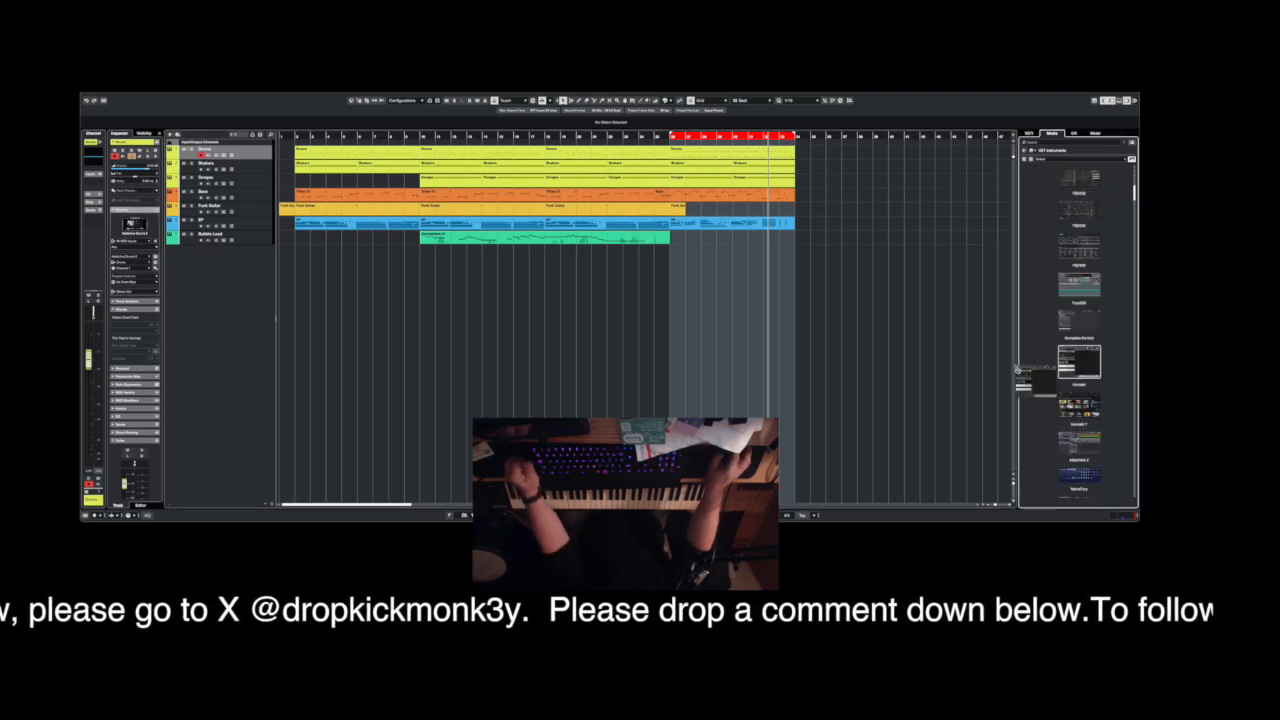
drag(1079, 405, 228, 290)
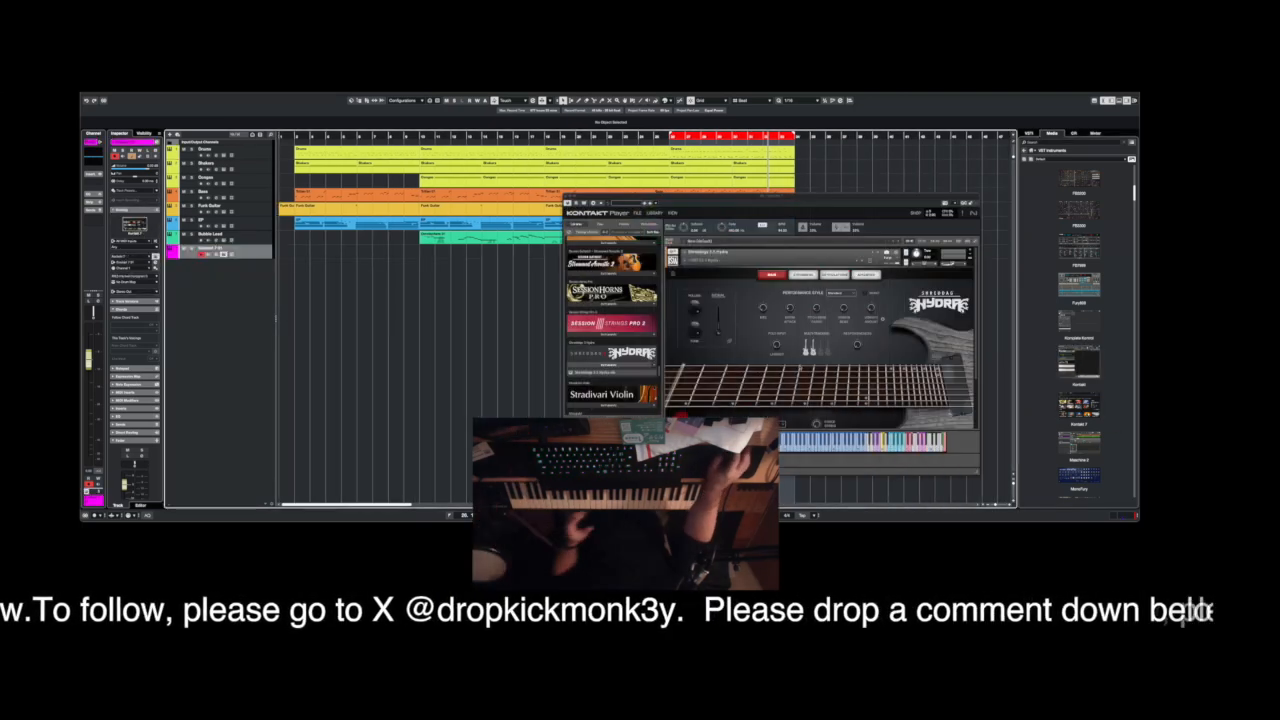
Set the Shreddage Hydra guitar's performance style to Rhythm and move the Kontakt window clear of the track list.
click(838, 293)
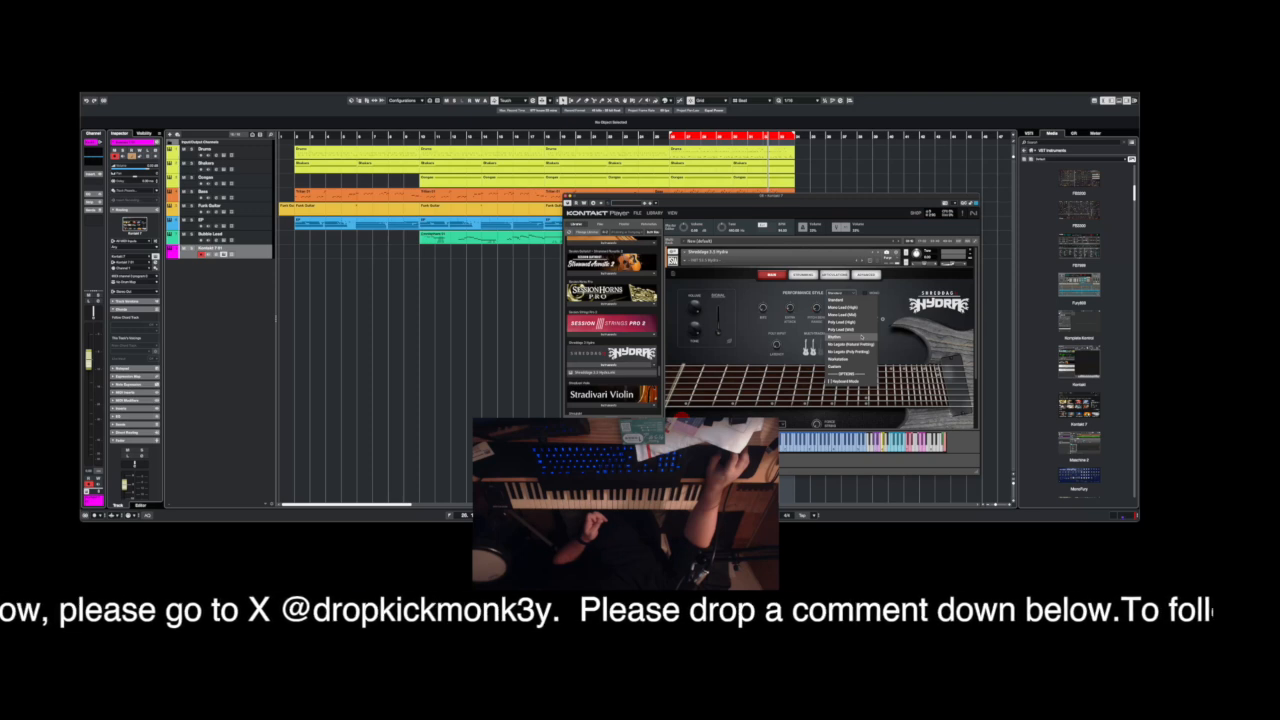
click(858, 337)
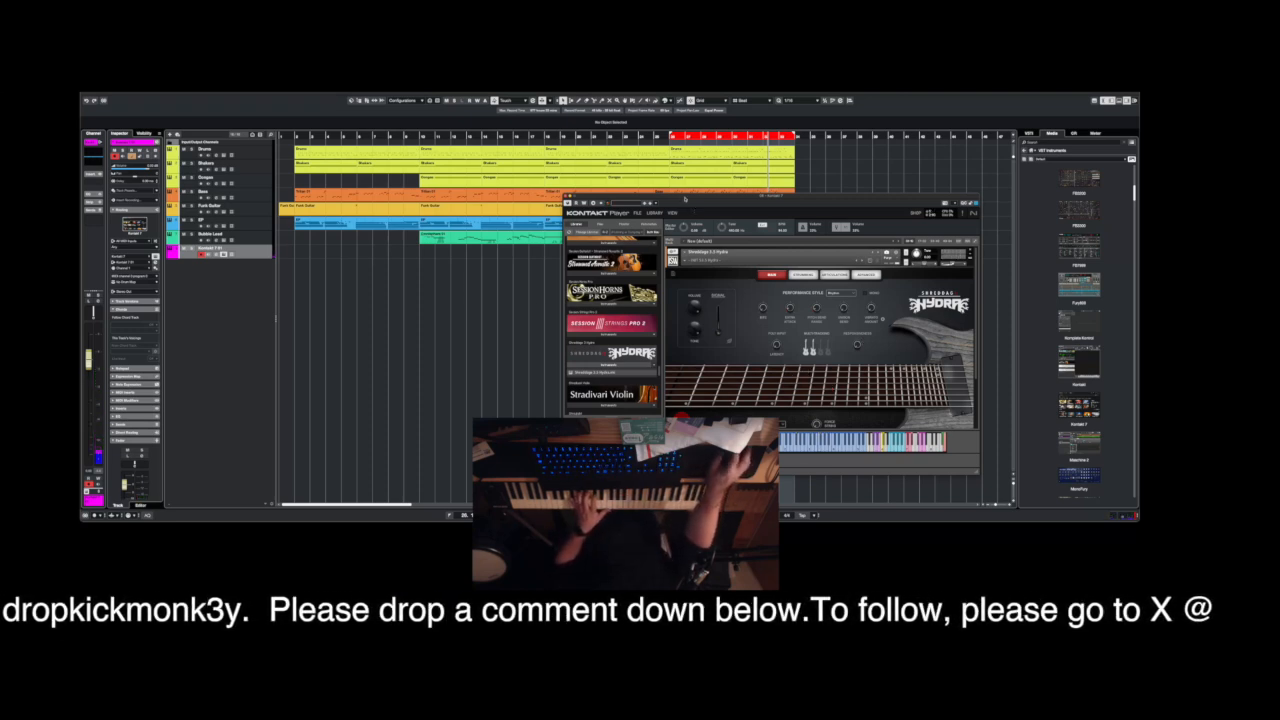
drag(685, 196, 740, 242)
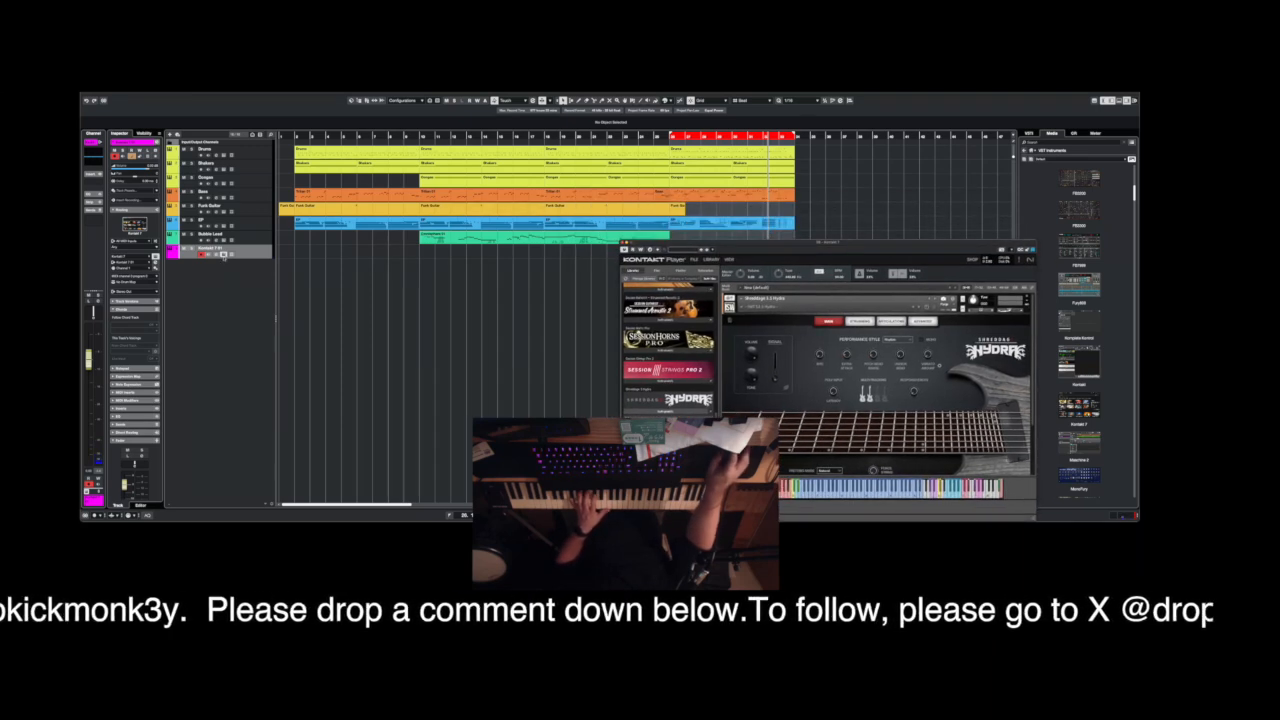
Rename the new Kontakt track as Finger Style.
double_click(219, 248)
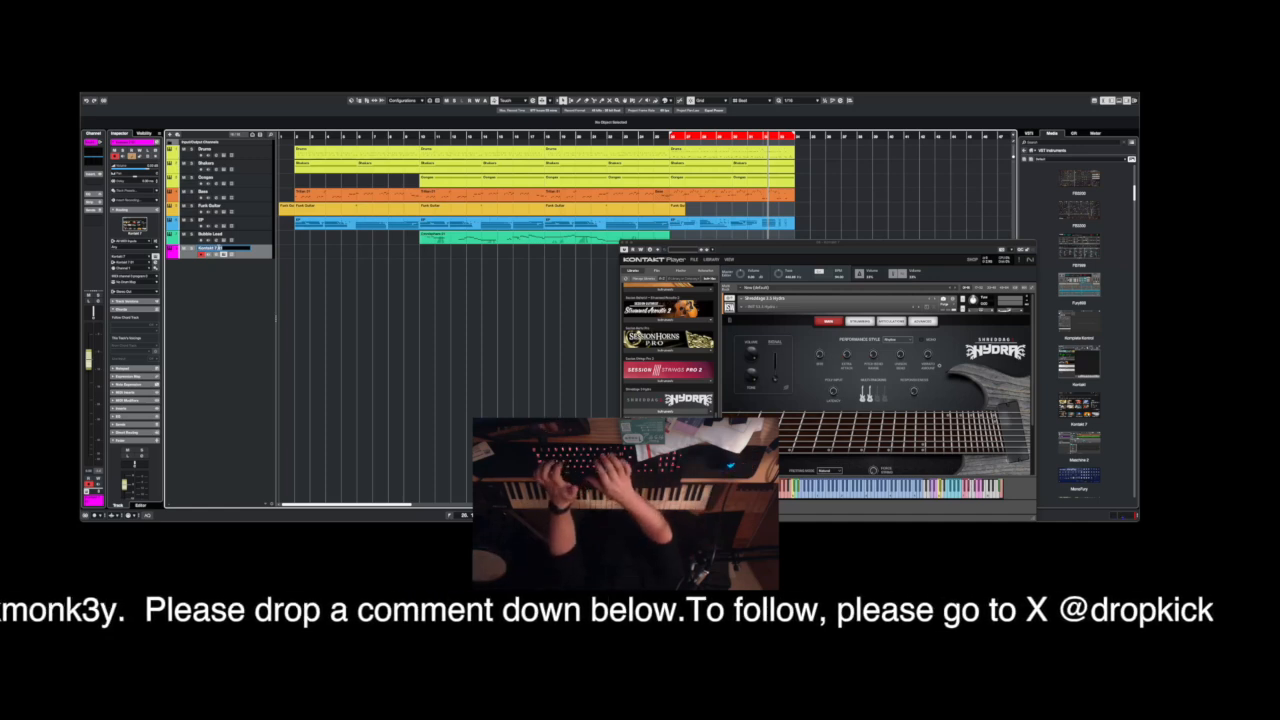
text(Finger G)
text(tyle)
key(Return)
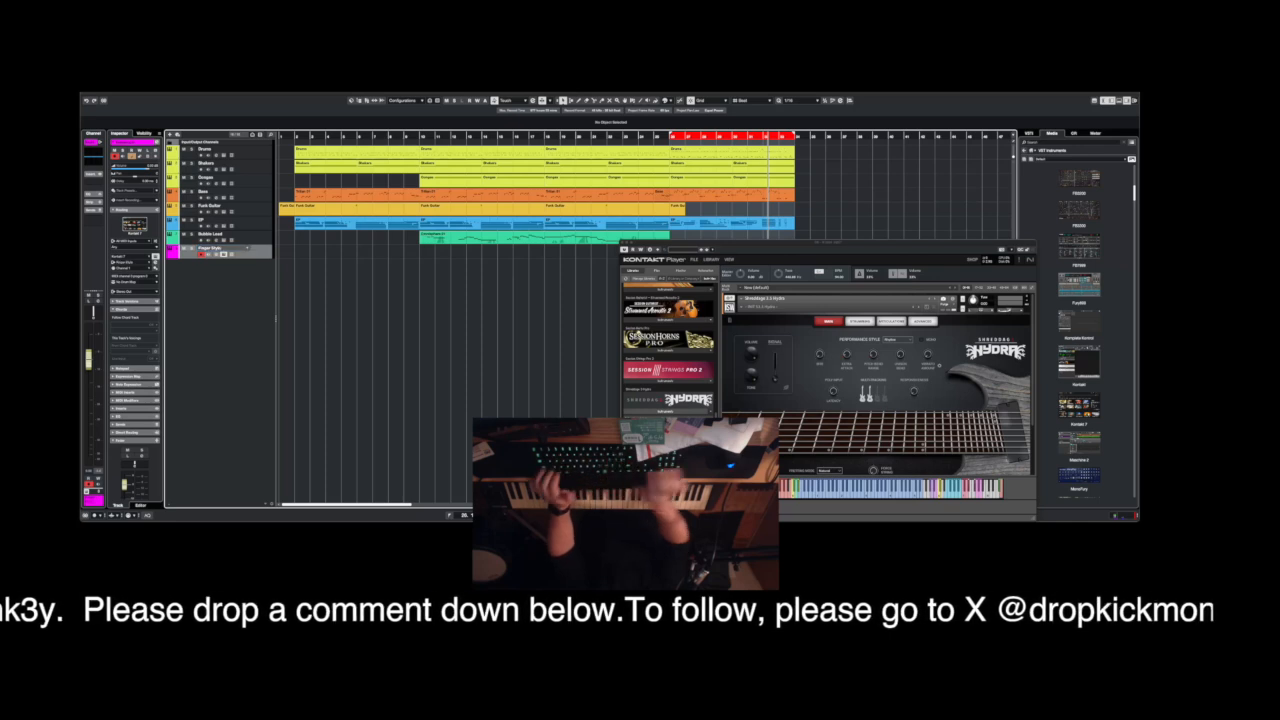
Colour the Finger Style track yellow-orange to match Funk Guitar and move it directly below the Funk Guitar track.
click(178, 256)
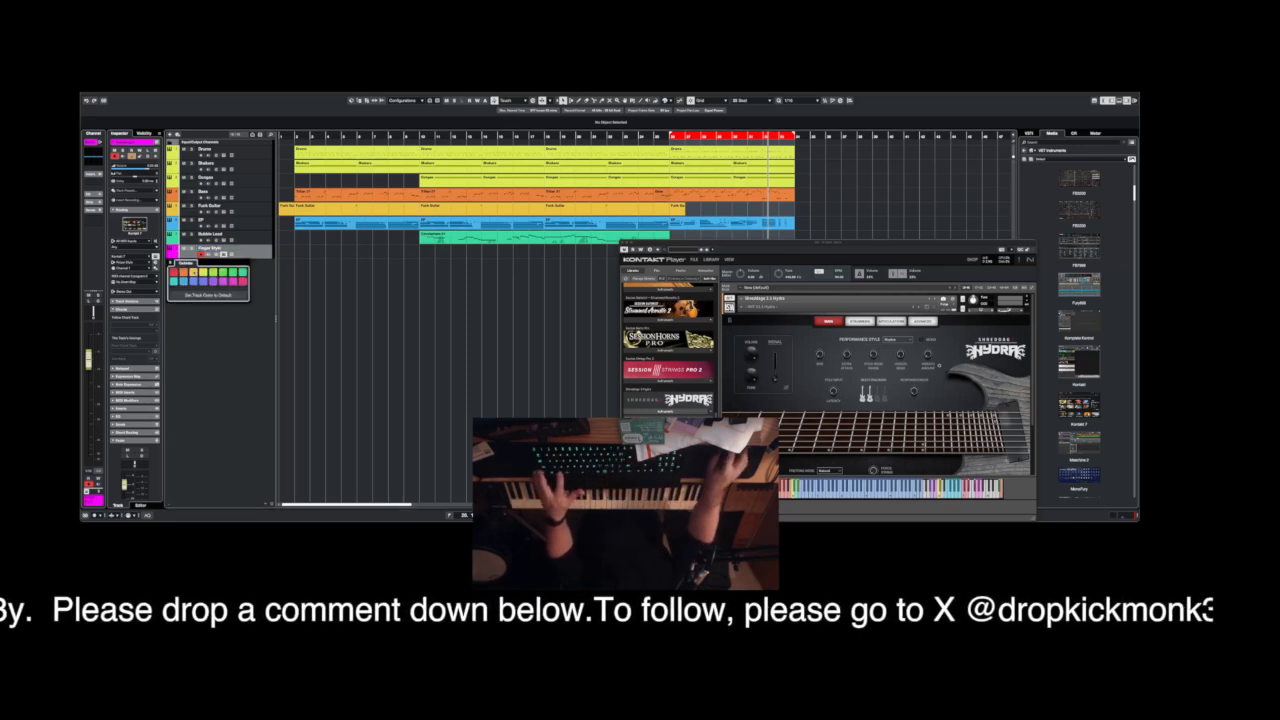
click(194, 272)
drag(265, 228, 255, 229)
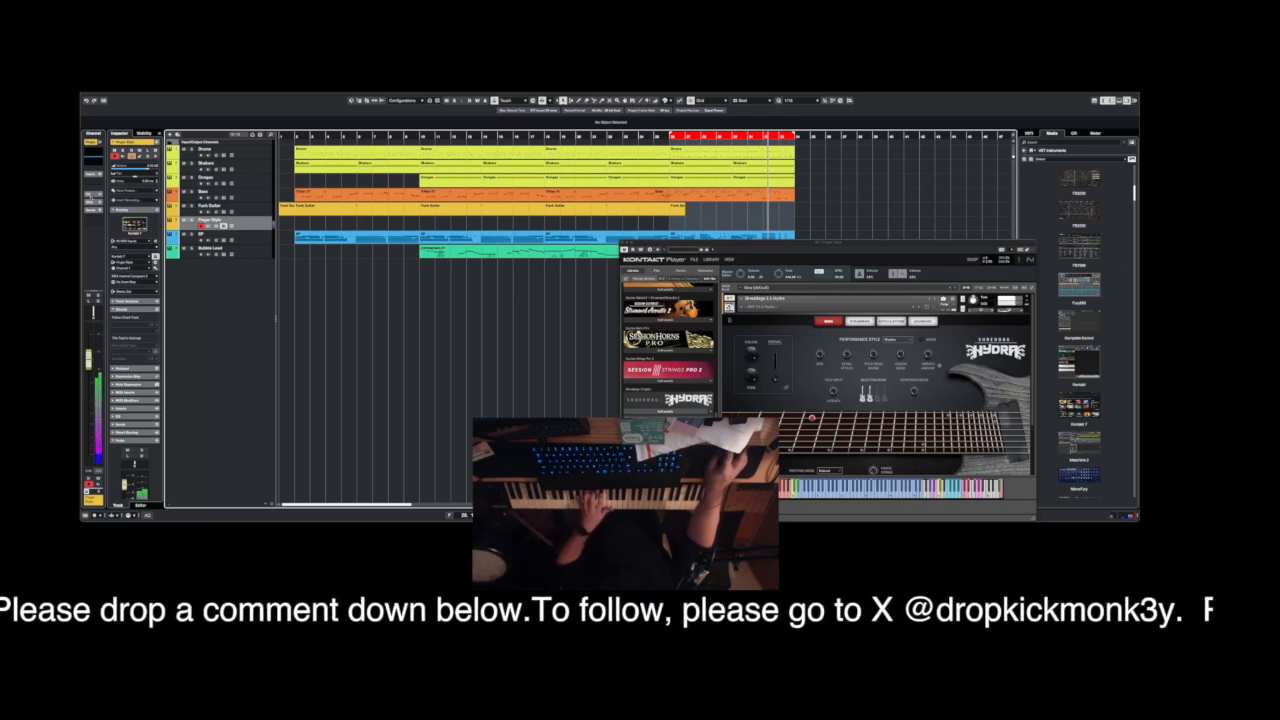
Add Guitar Rig 6 as an insert effect on the Finger Style track.
click(100, 184)
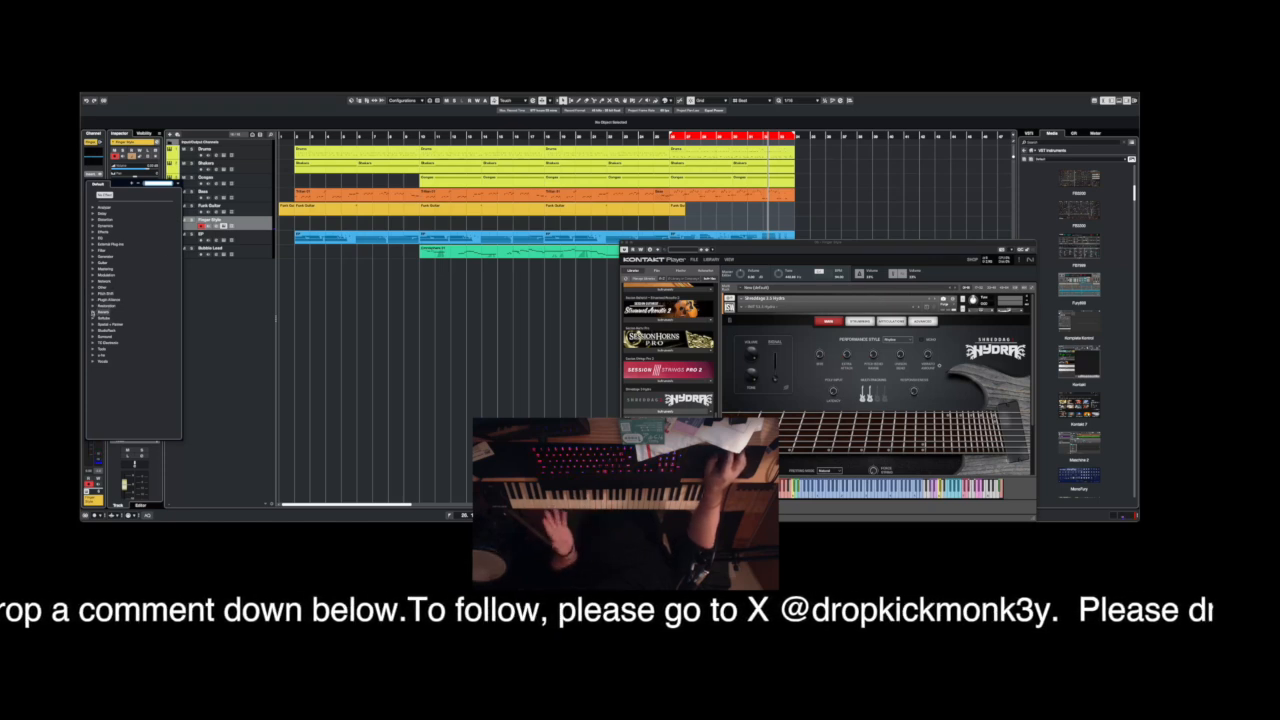
click(94, 288)
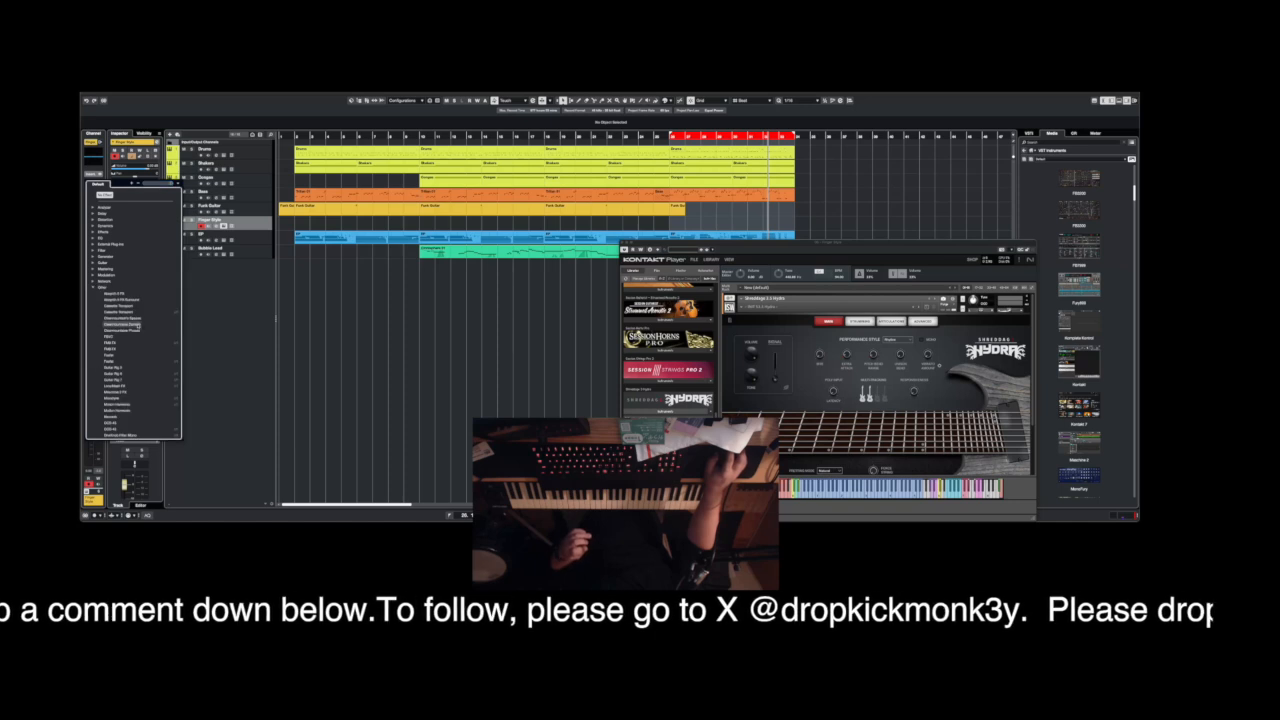
click(139, 375)
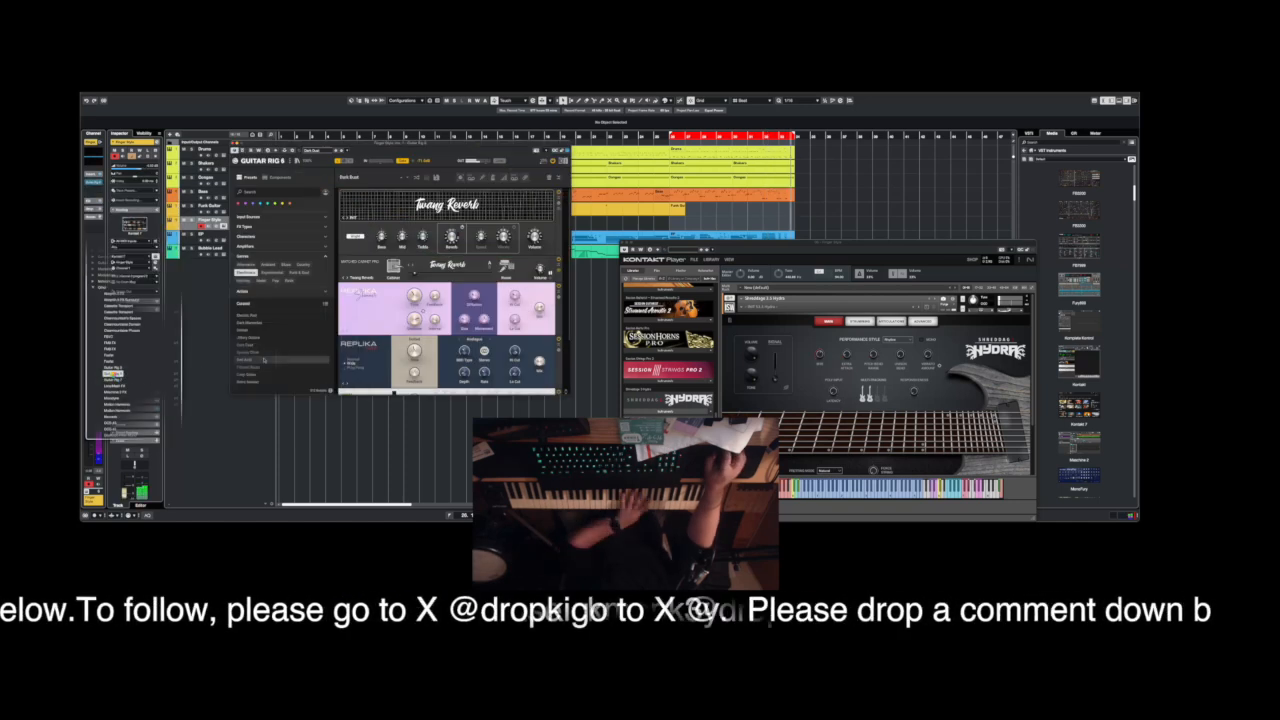
Audition Guitar Rig presets on the Finger Style track, loading Dark Memories after another preset.
click(265, 359)
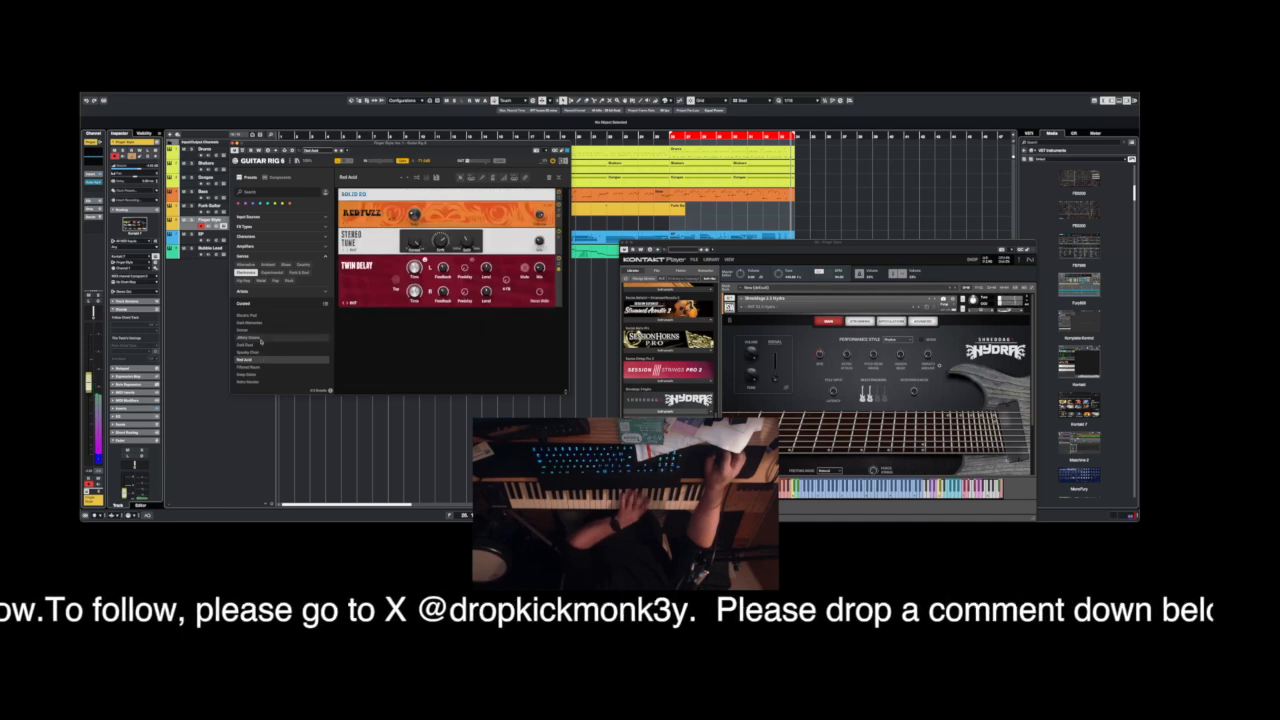
click(256, 324)
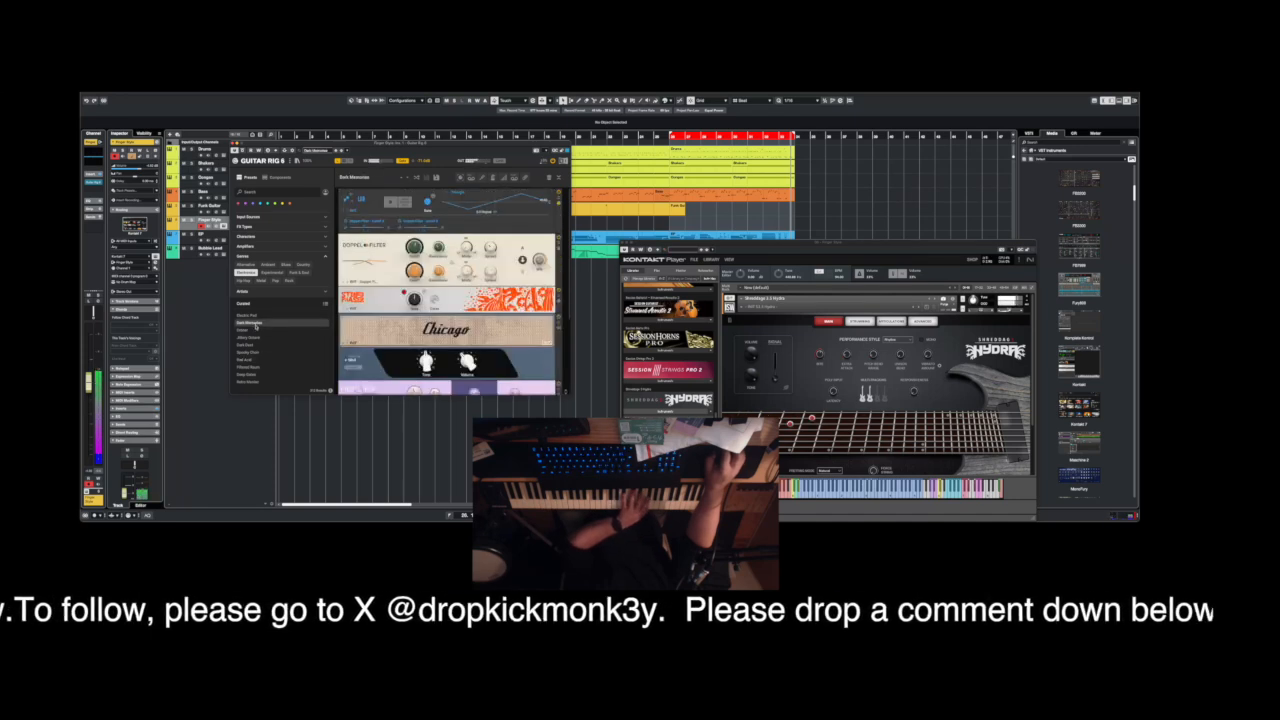
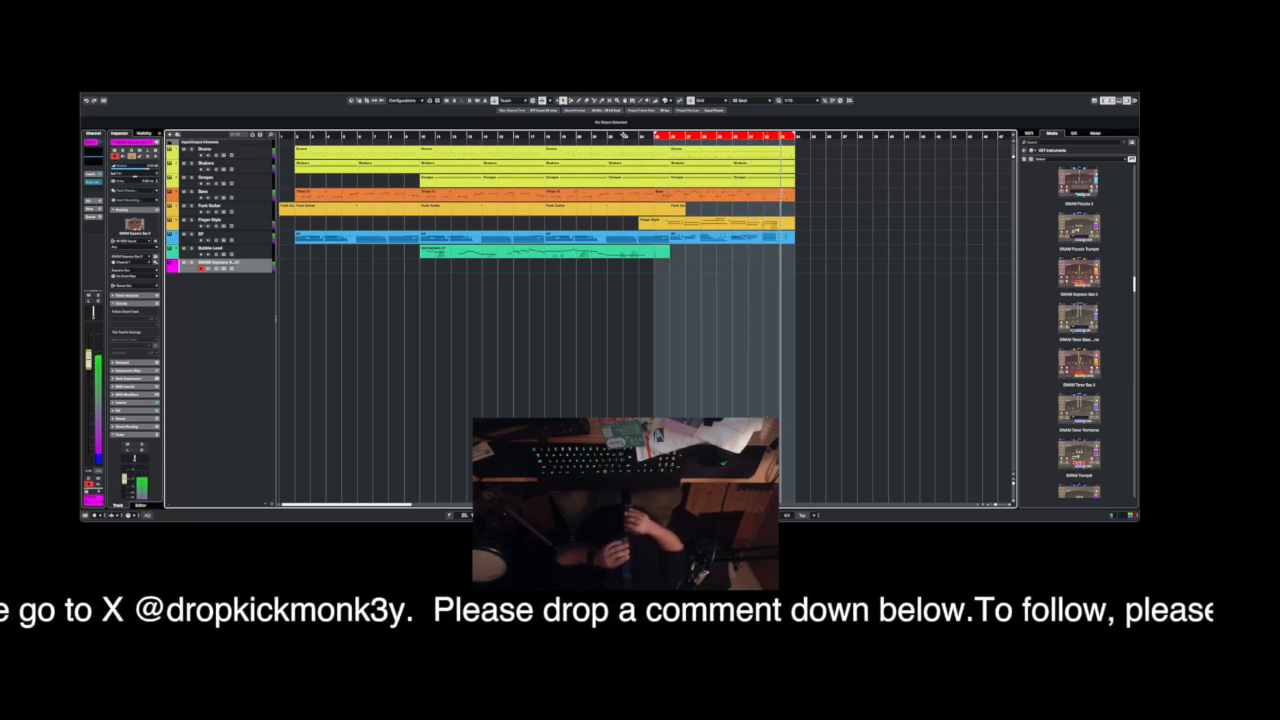
Check the MIDI record modes and record a soprano sax part on the SWAM Soprano Sax track across the cycle range.
key(space)
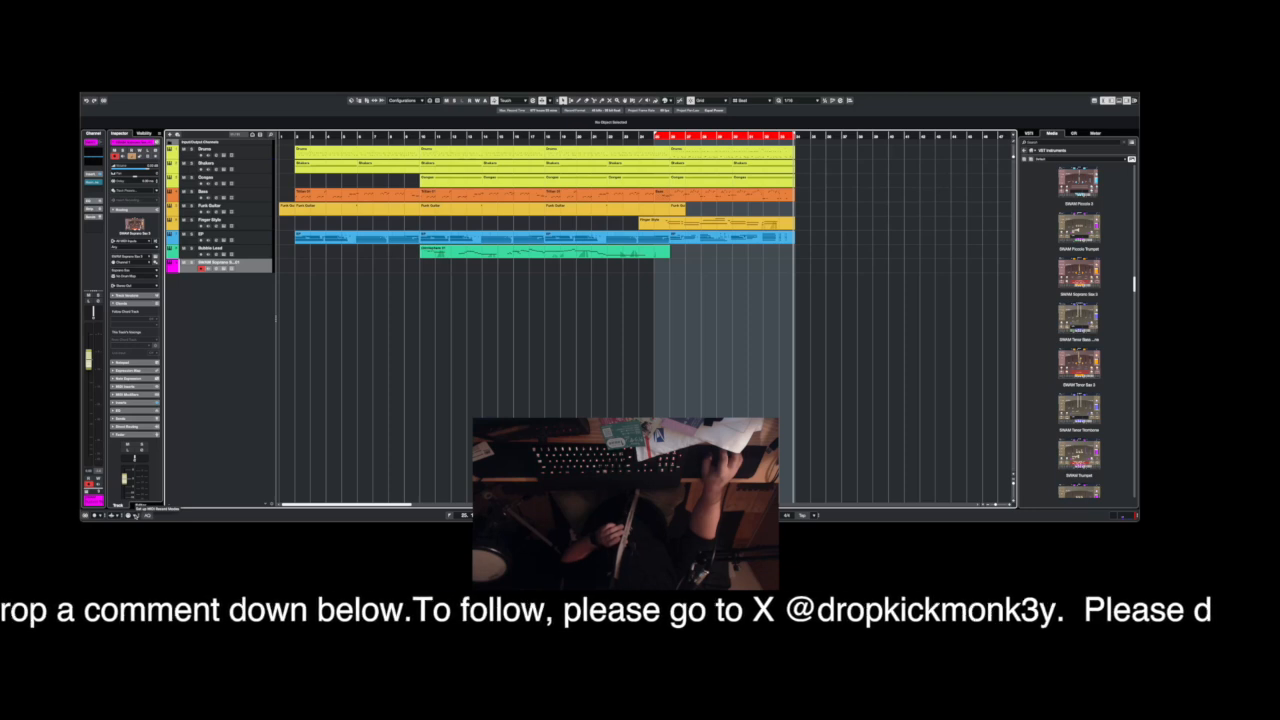
click(136, 515)
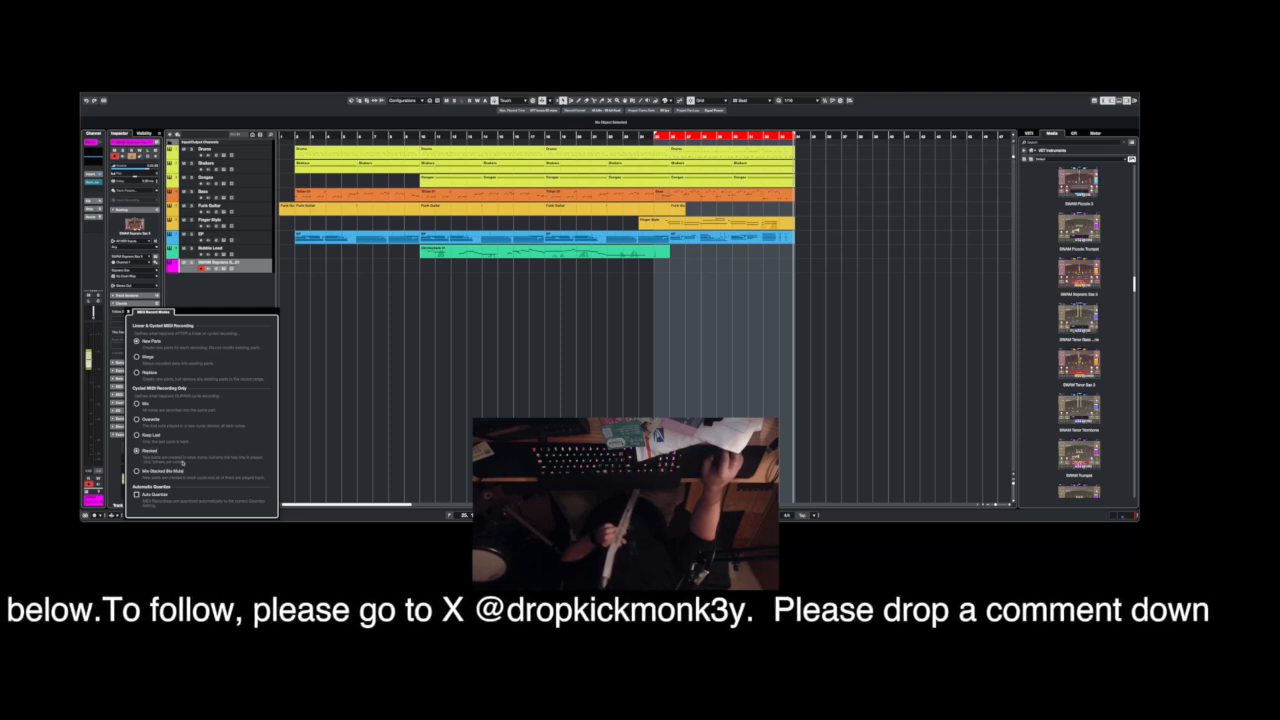
click(630, 270)
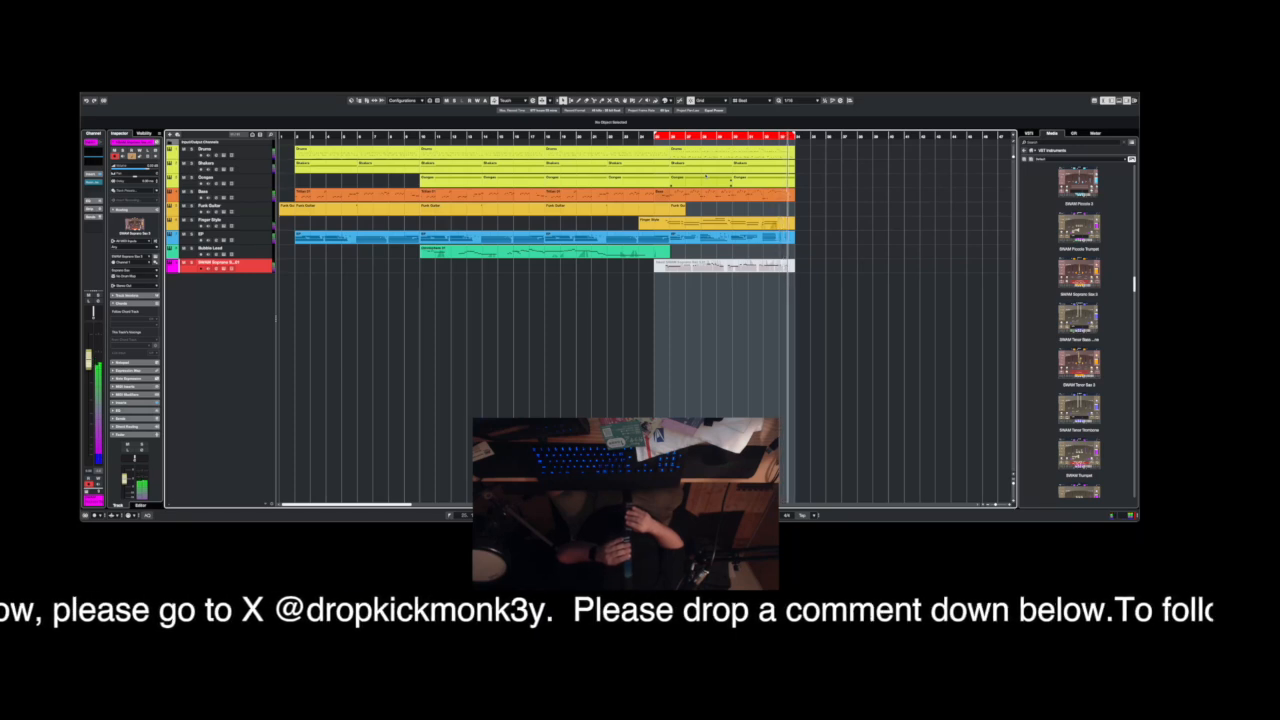
key(space)
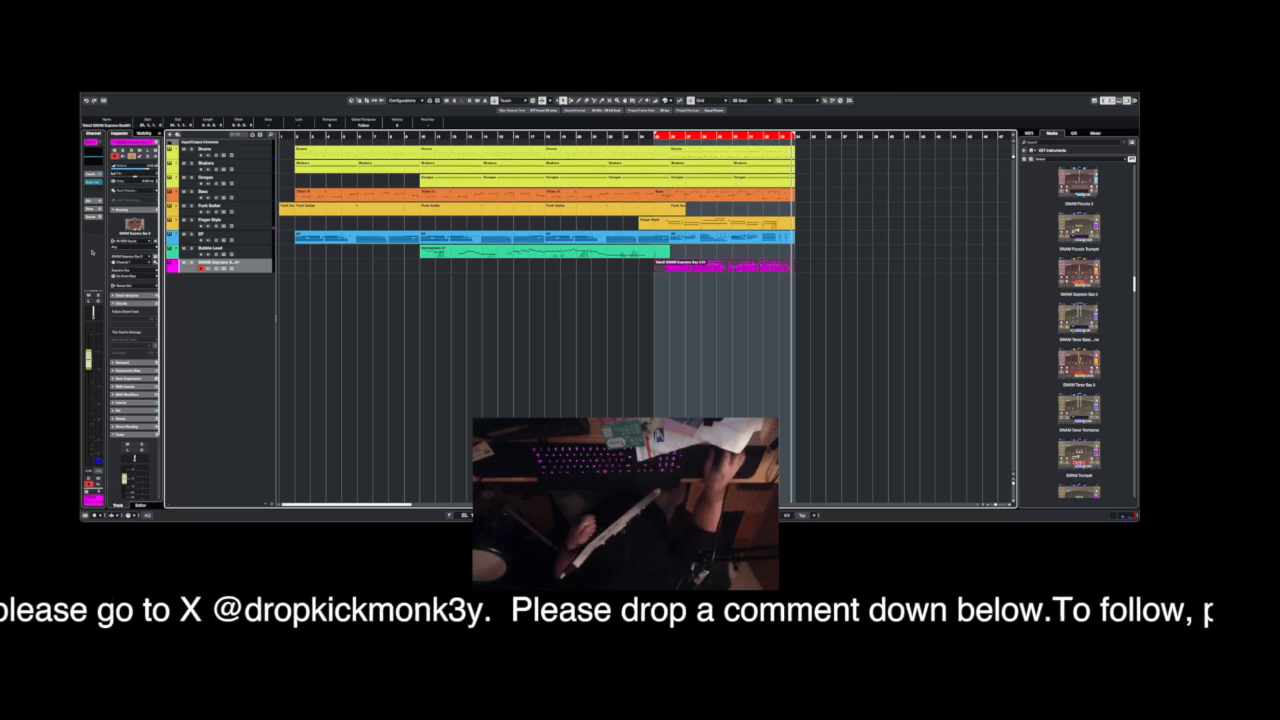
Save the project and deselect the recorded soprano sax part.
click(119, 87)
mouse_move(131, 88)
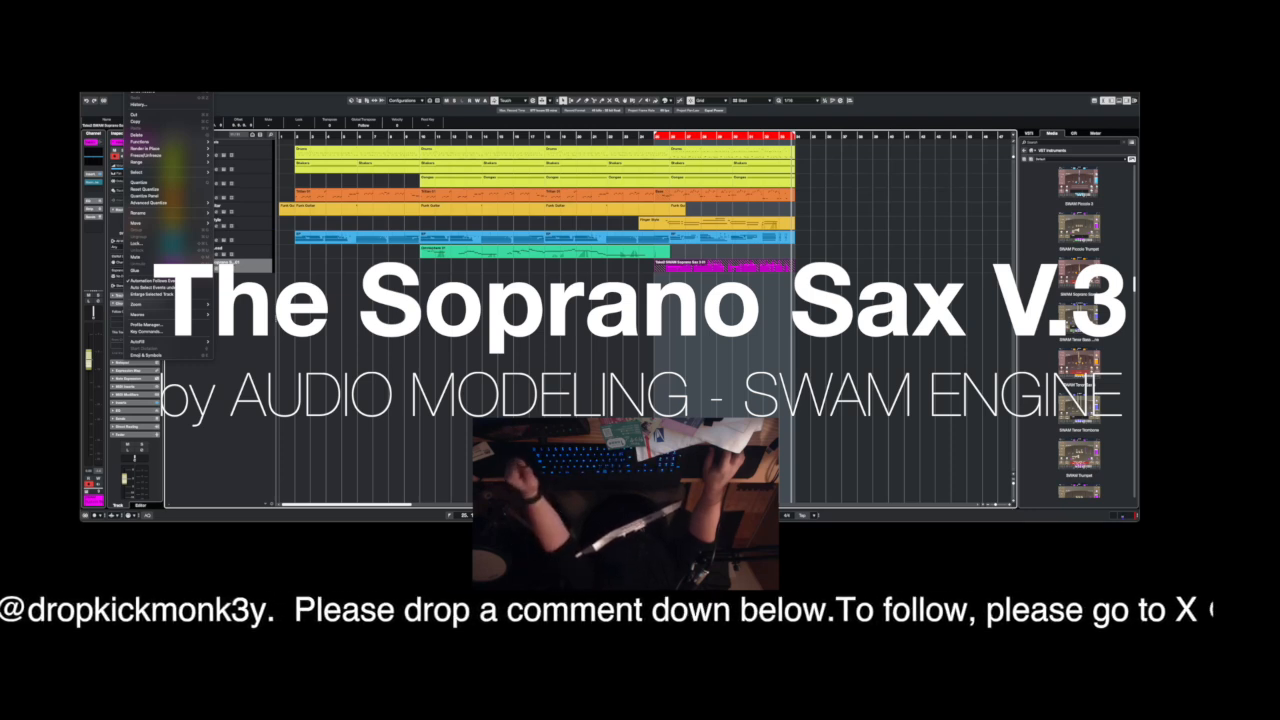
click(125, 128)
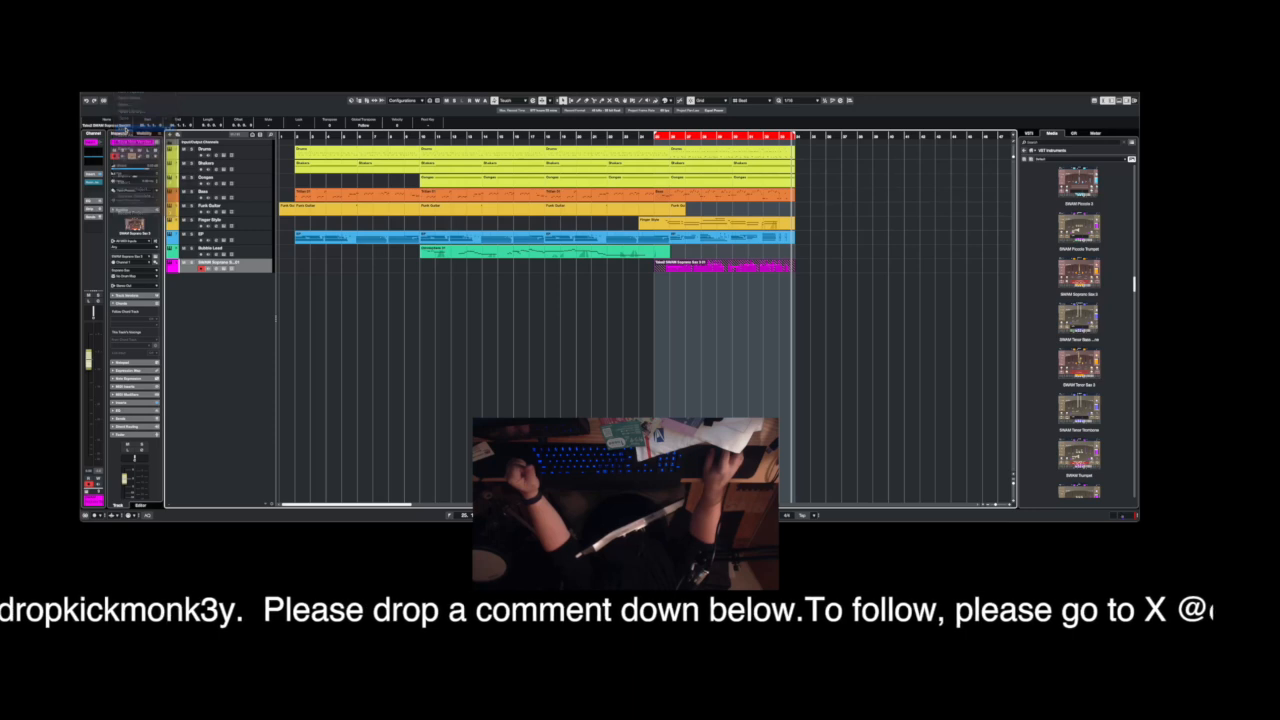
click(692, 314)
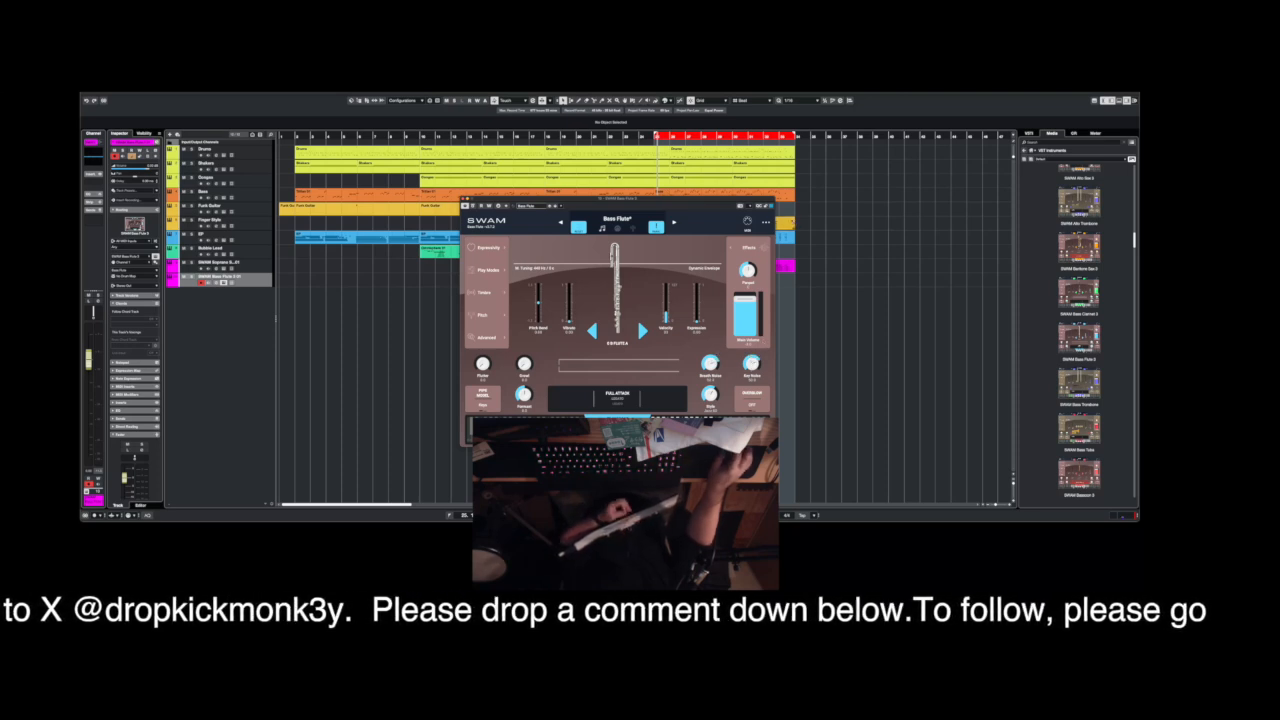
Set the Reverb Mix in the SWAM Bass Flute effects to OFF and close the instrument.
click(748, 247)
drag(631, 407, 559, 407)
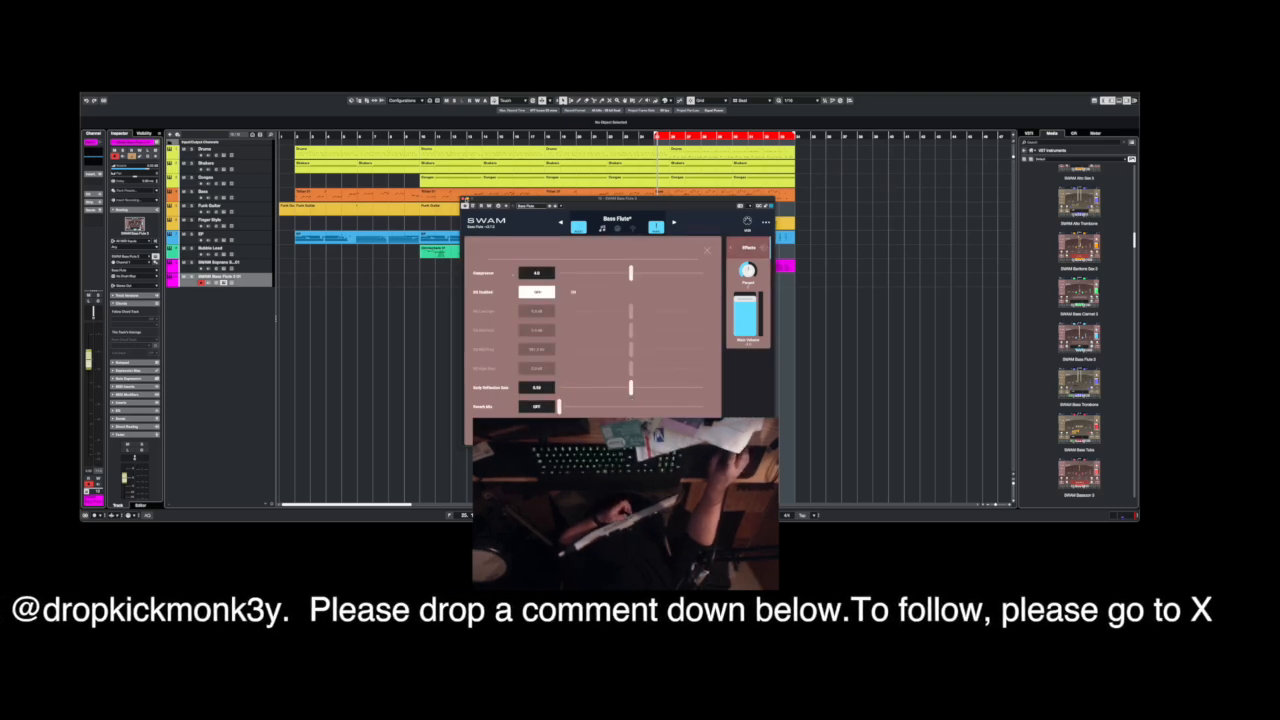
click(465, 199)
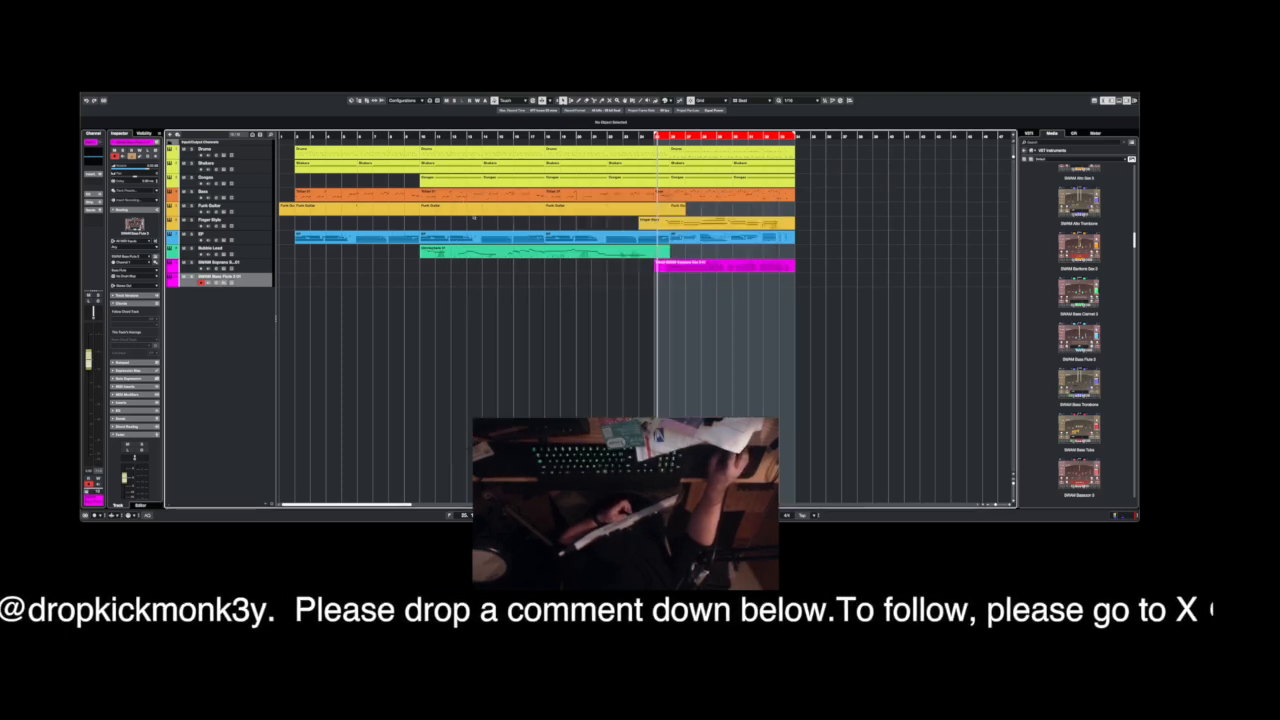
Add RoomWorks as an insert effect on the SWAM Bass Flute track and load the Hall Cathedral 1 preset.
click(95, 187)
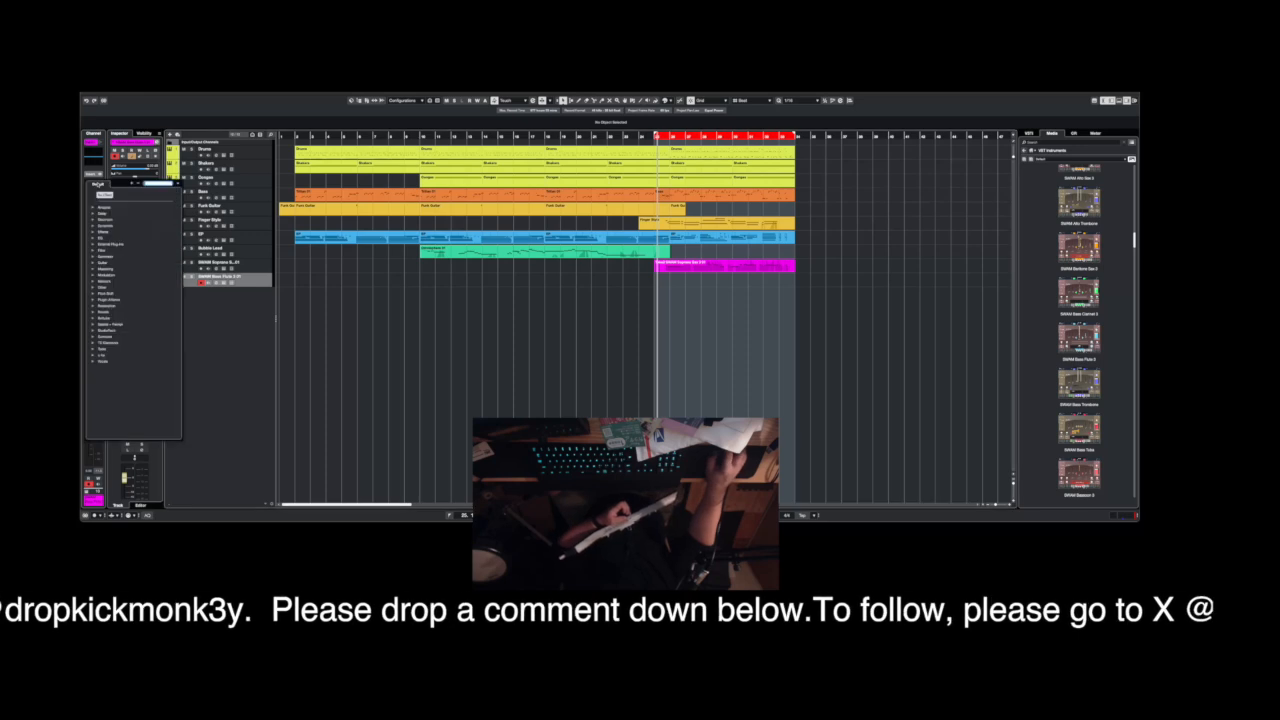
click(101, 312)
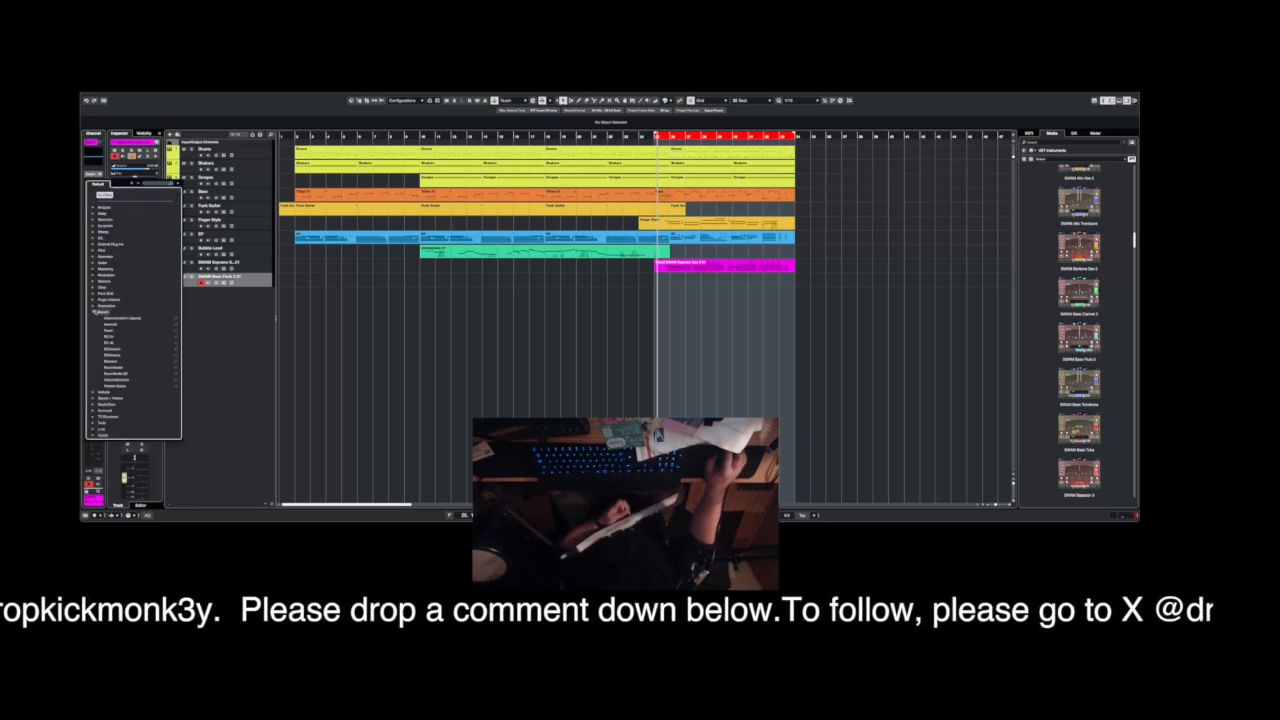
click(114, 368)
click(273, 181)
scroll(328, 264, down, 3)
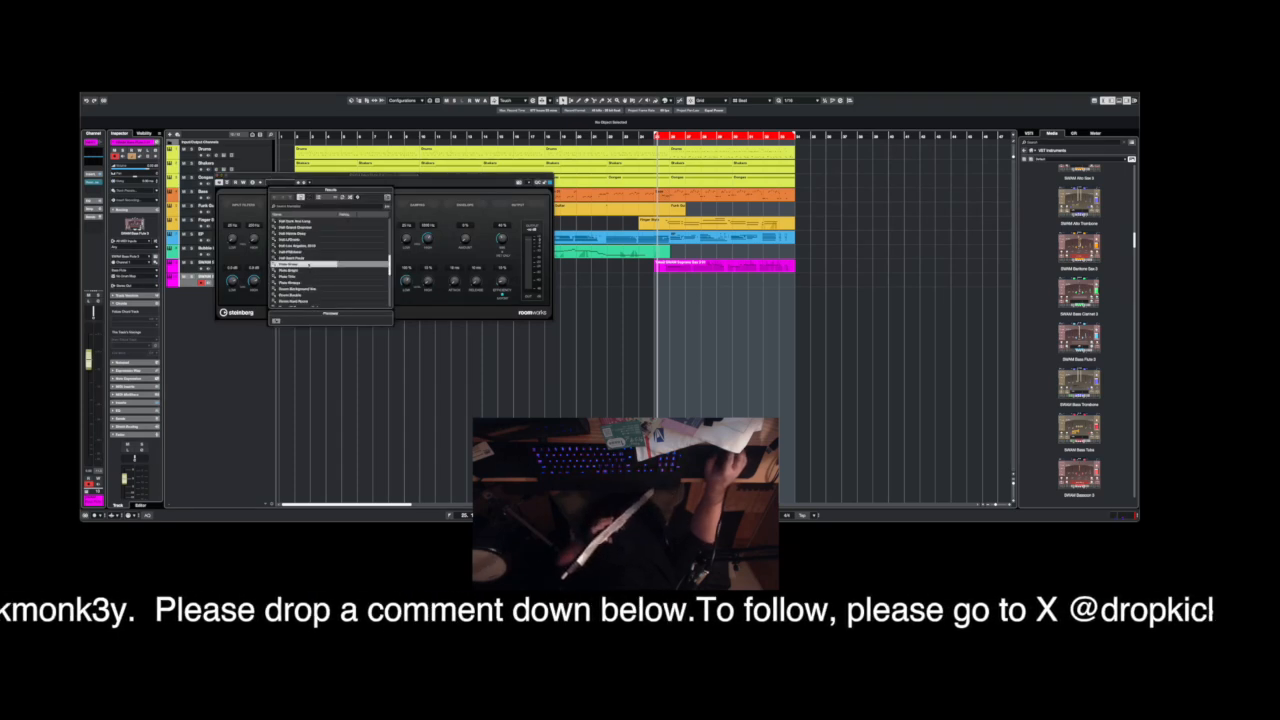
scroll(308, 250, up, 2)
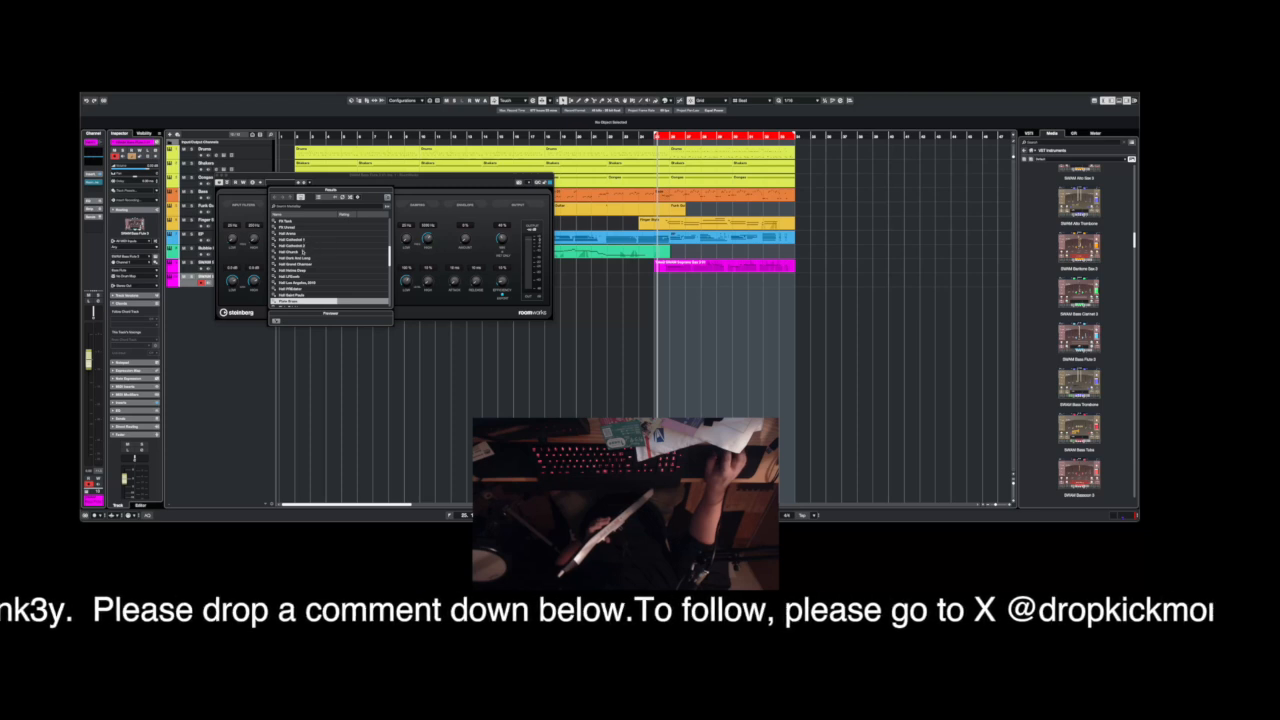
double_click(304, 241)
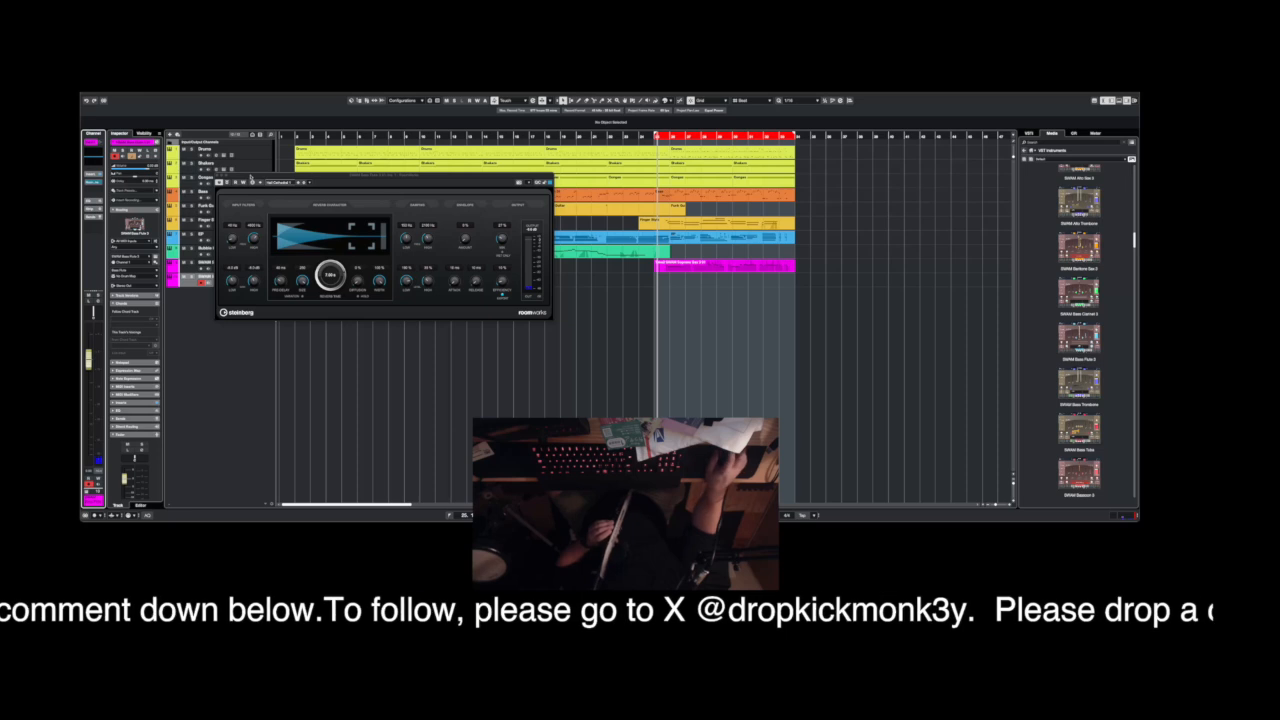
click(220, 178)
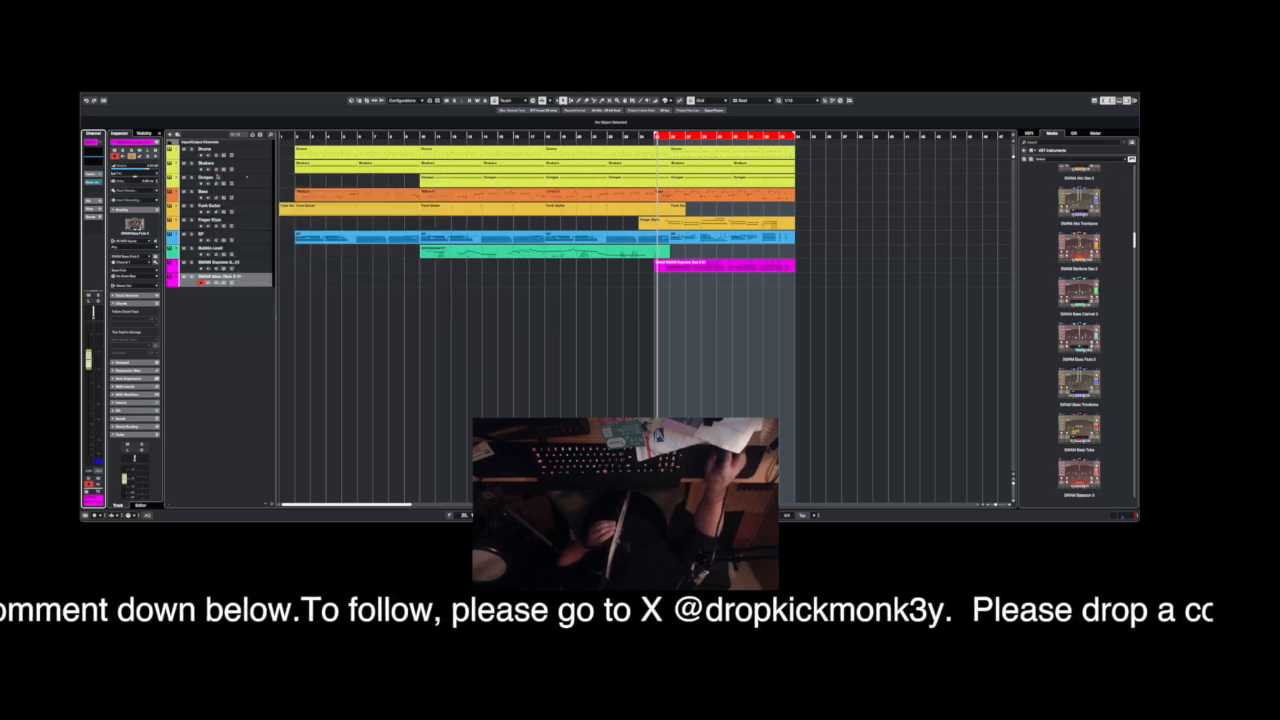
Extend the start of the cycle range back to bar 10.
click(405, 135)
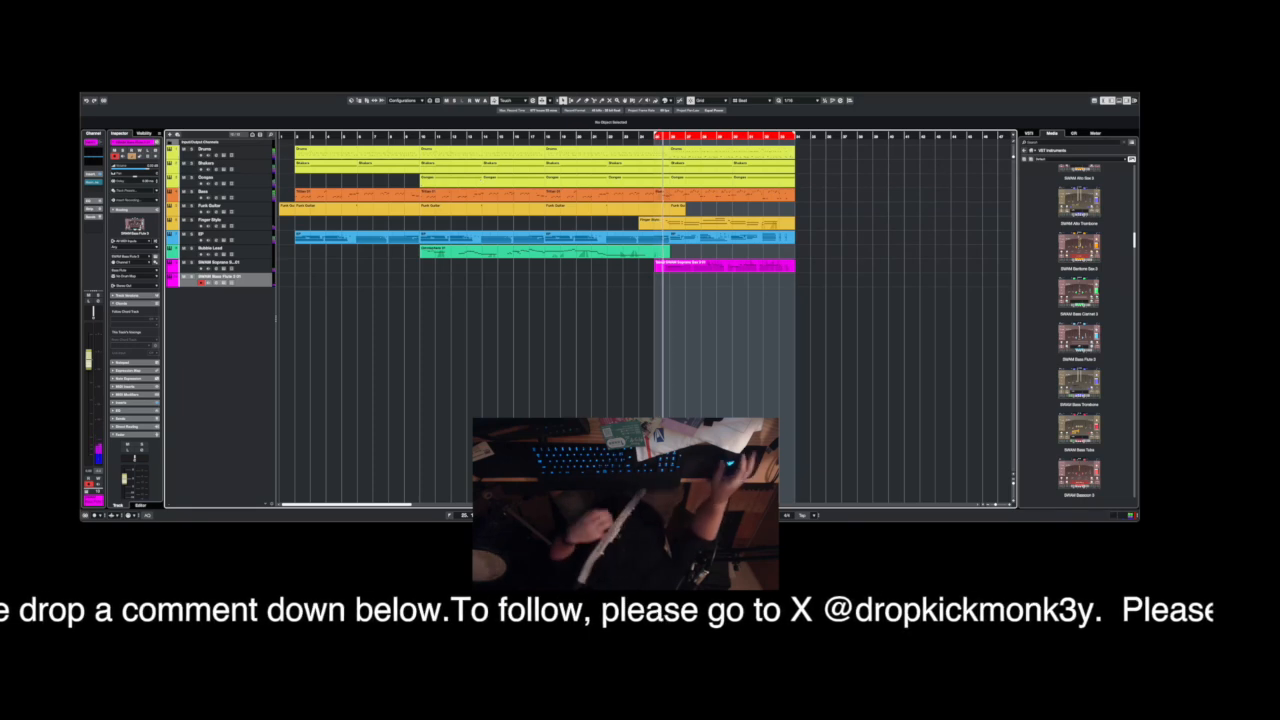
drag(656, 134, 421, 160)
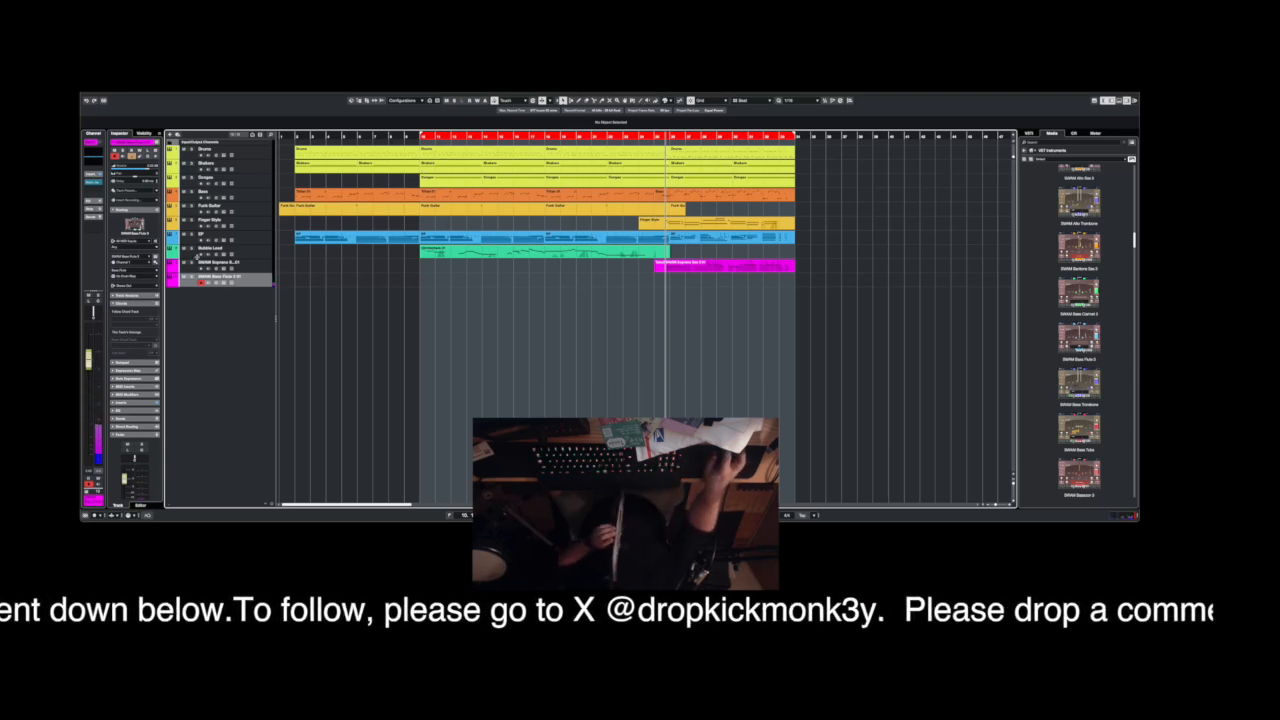
Assign the Bass Flute's Flutter control to an external MIDI controller using MIDI learn on channel 1.
click(224, 283)
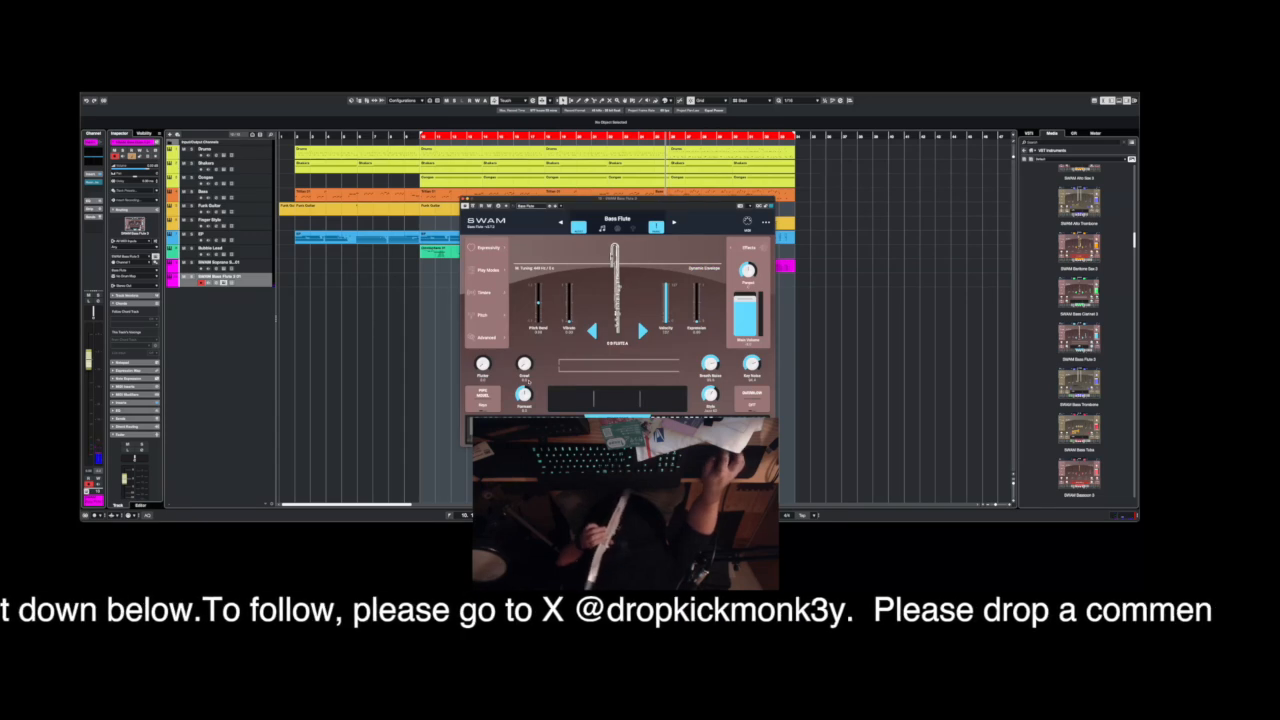
click(744, 221)
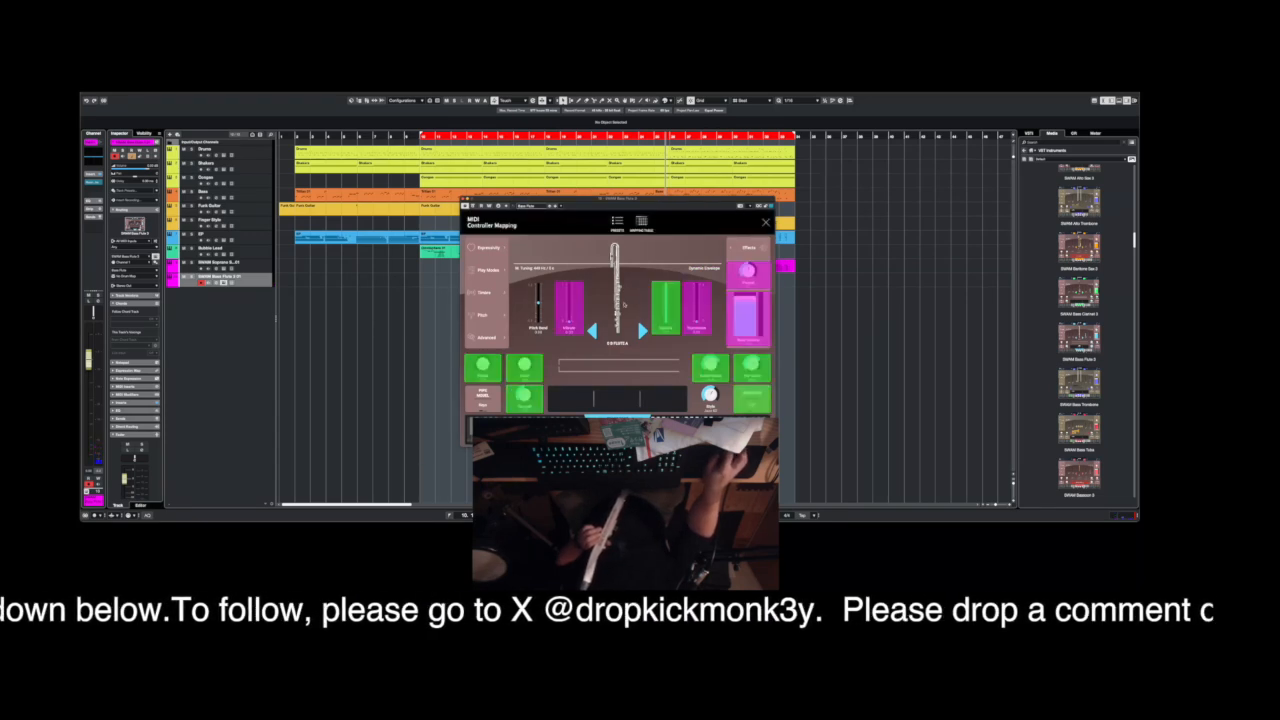
click(483, 366)
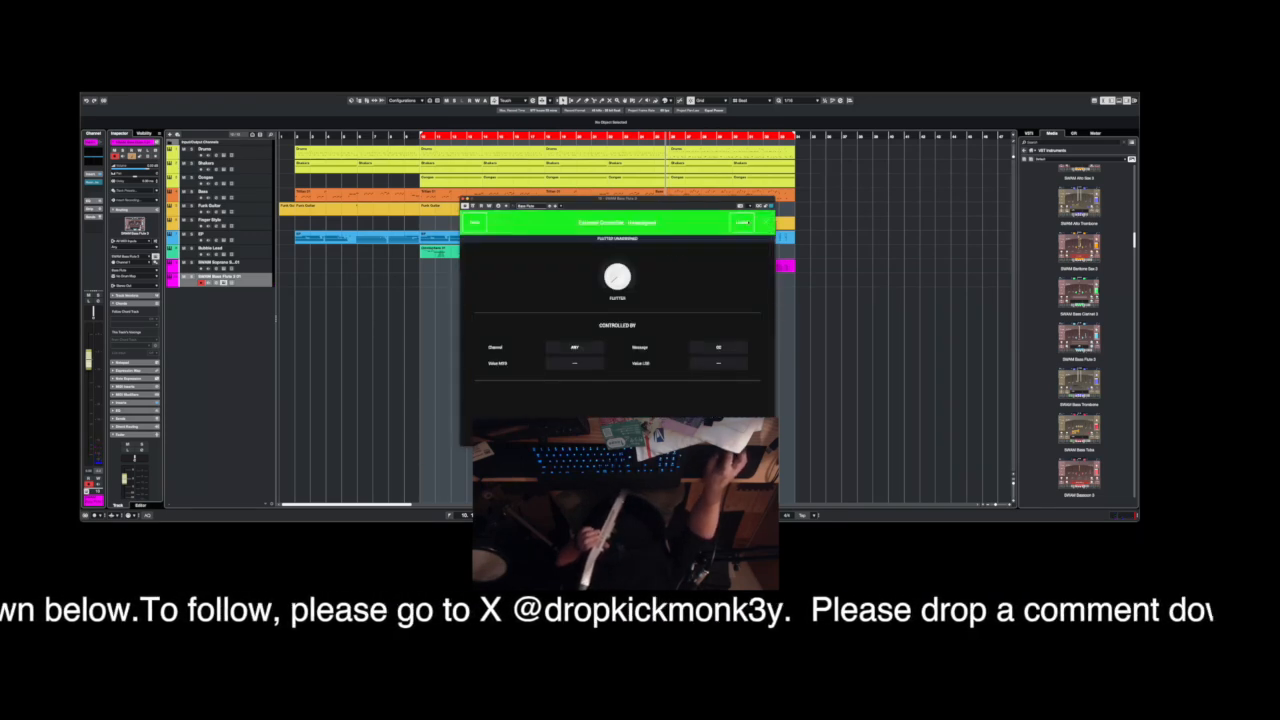
click(741, 221)
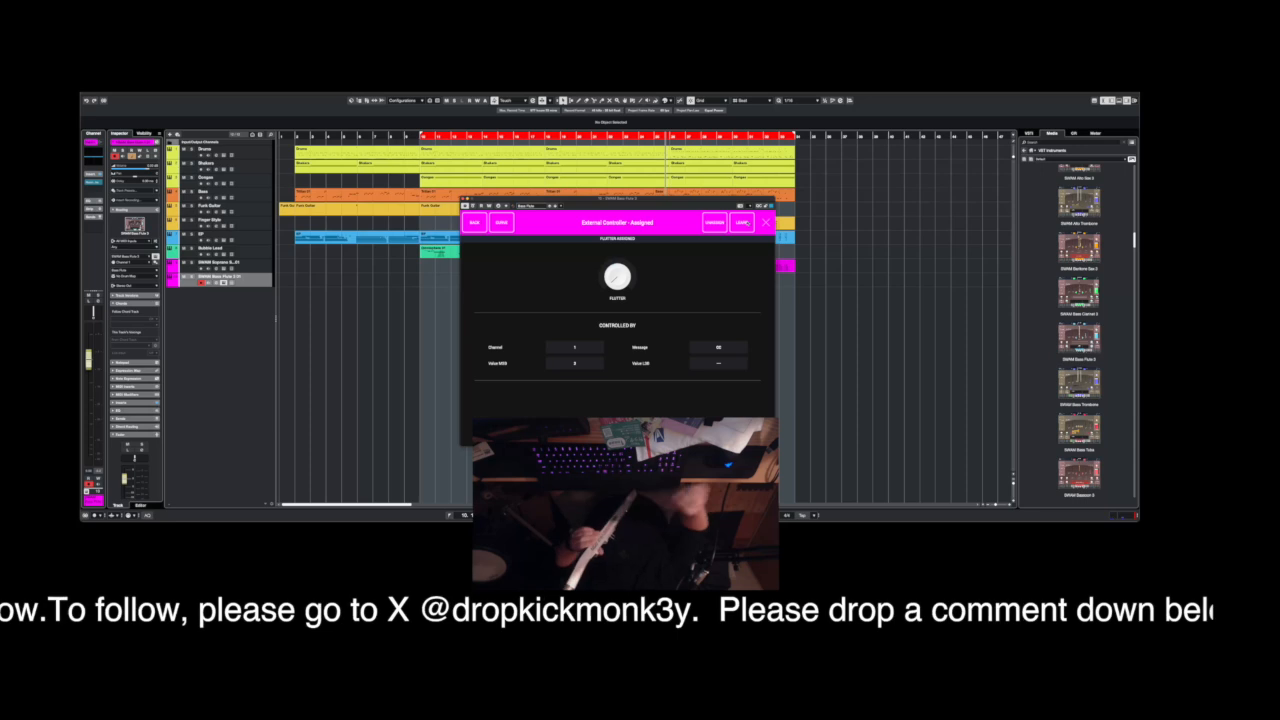
click(767, 223)
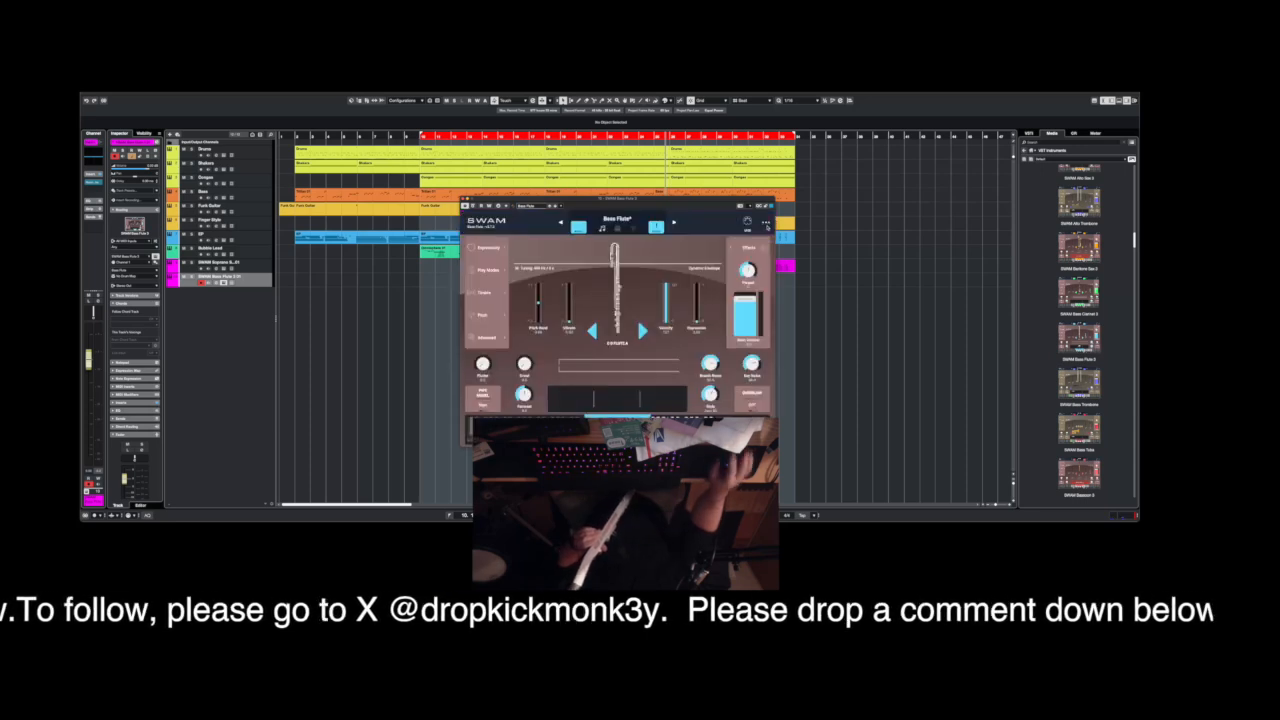
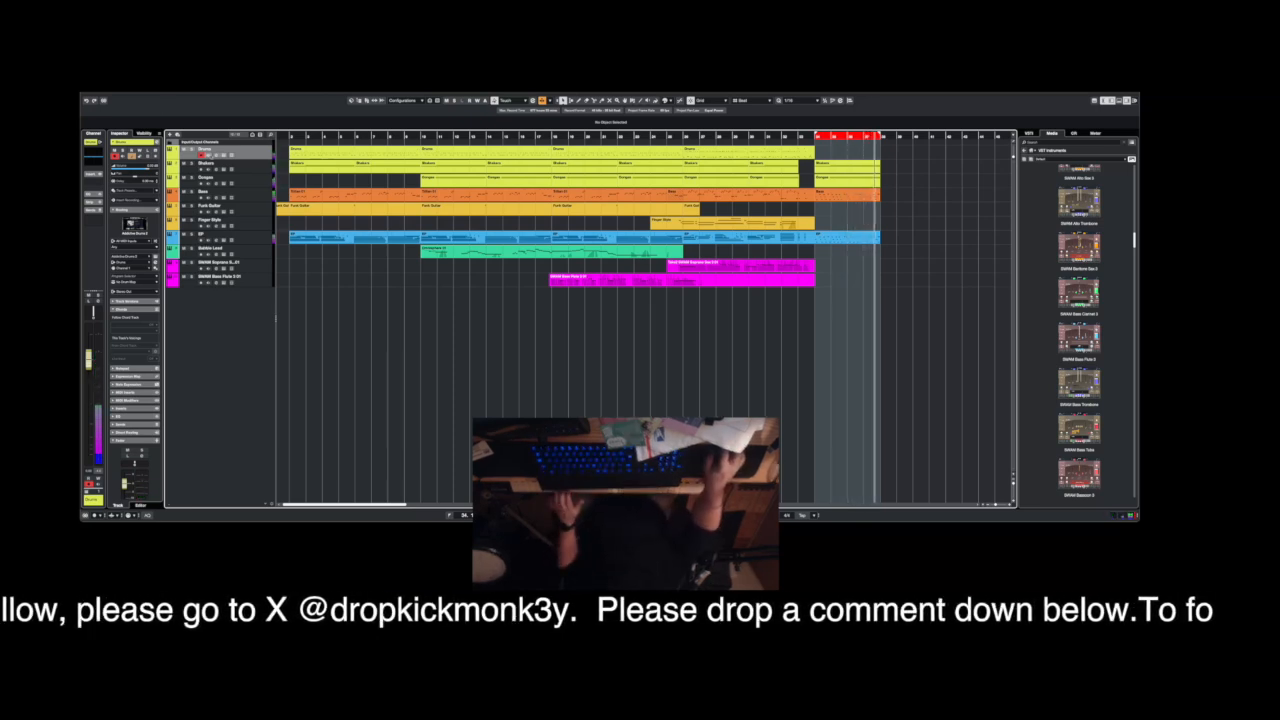
Open Addictive Drums 2 on the Drums track and load the Thumpy Funk preset from the Funk kit.
click(224, 155)
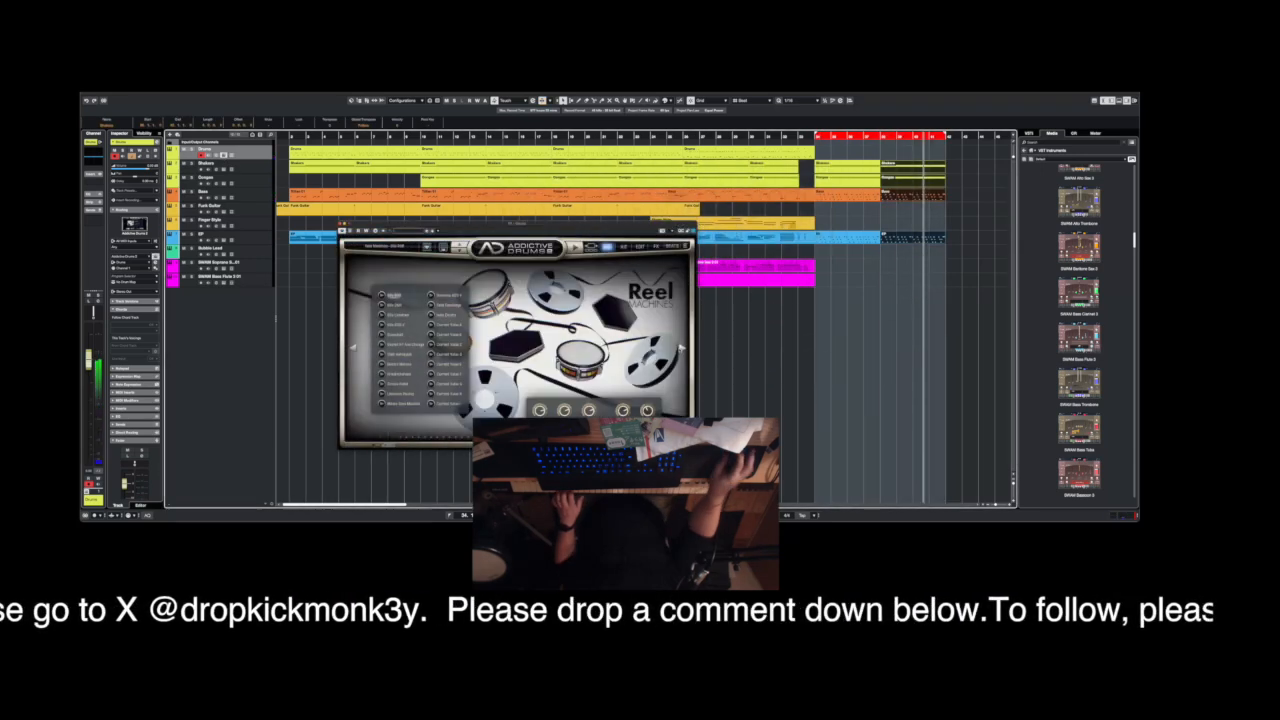
click(636, 358)
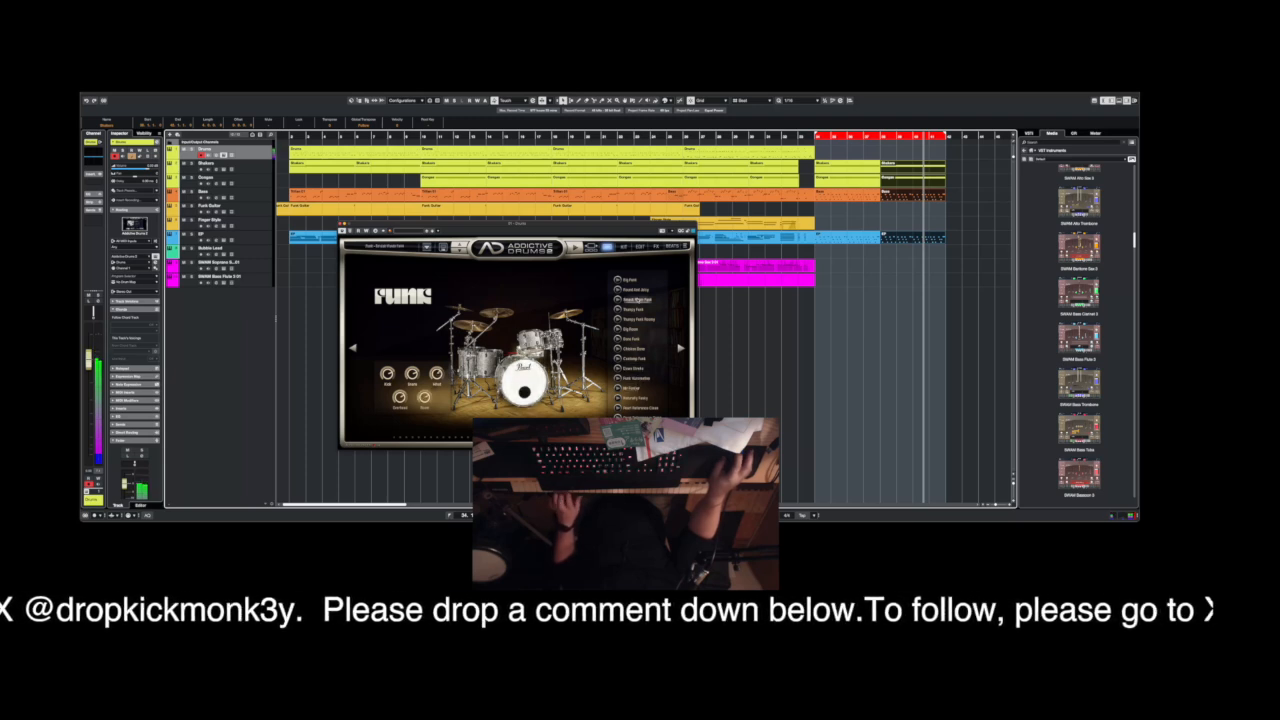
click(634, 309)
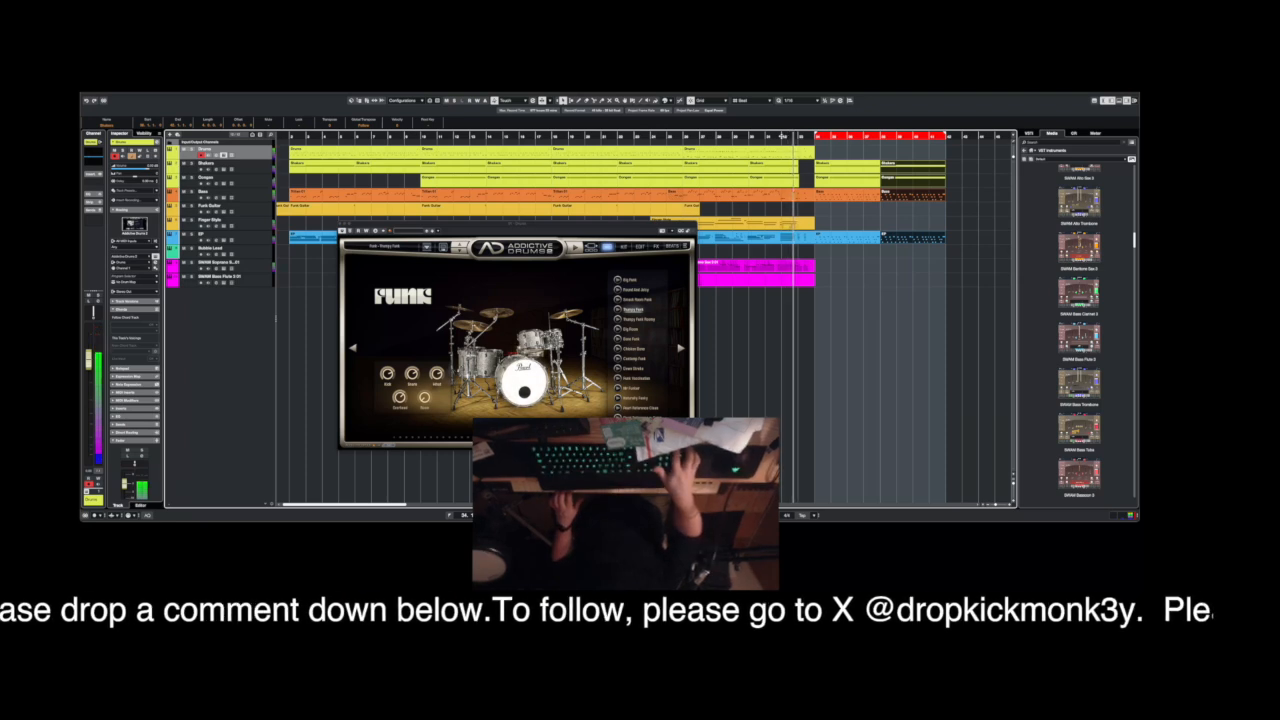
Record a drum part on the Drums track across the cycle range and close the drum instrument.
key(KP_Multiply)
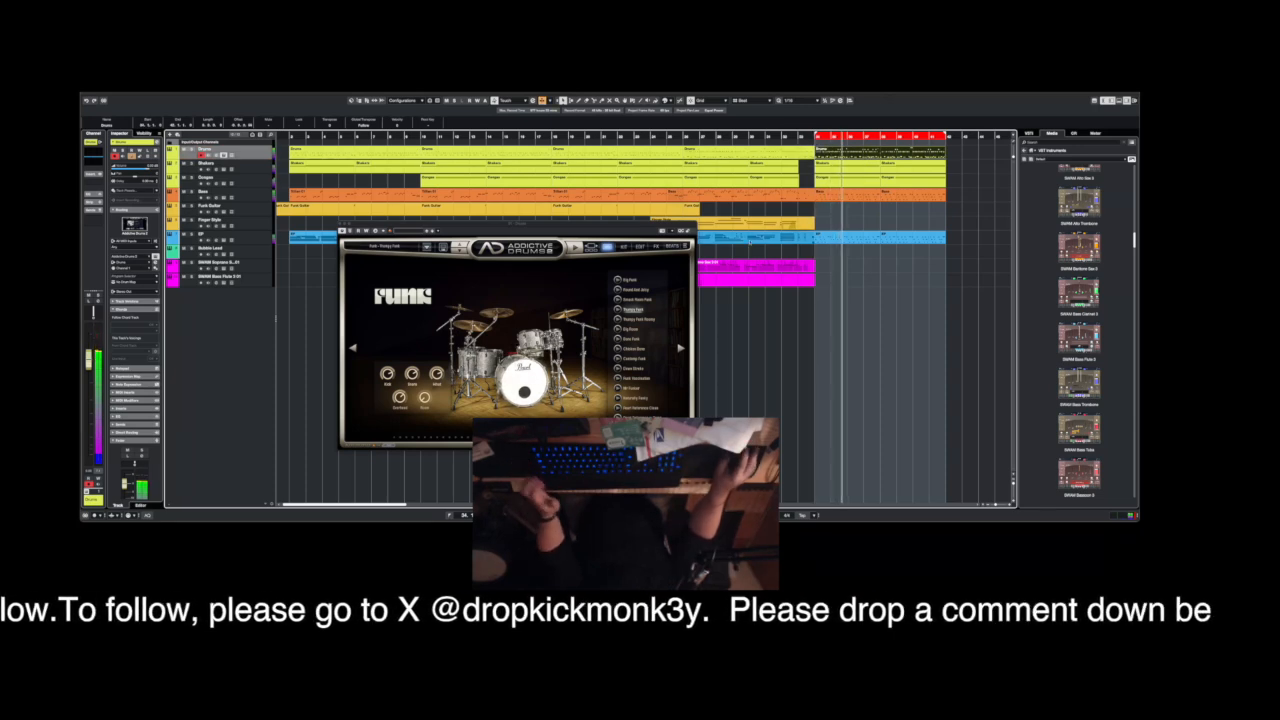
click(341, 225)
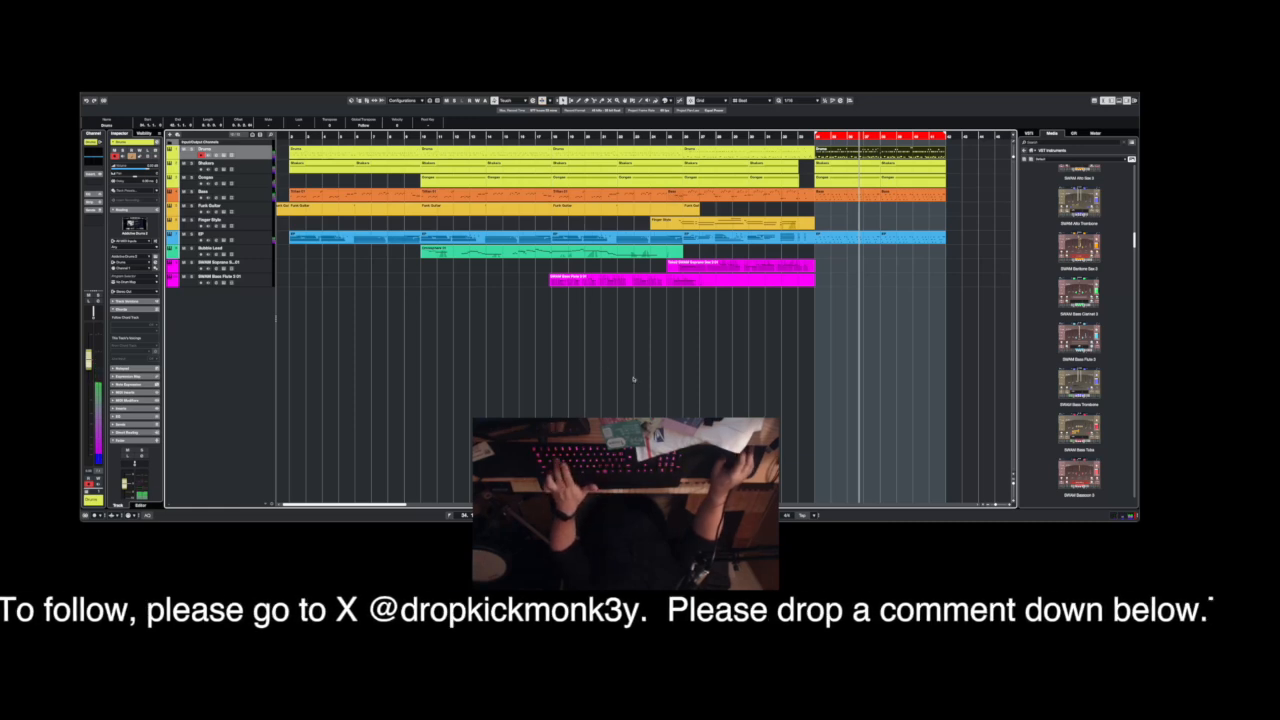
Add an Omnisphere instrument track below the SWAM Bass Flute track.
scroll(1080, 292, up, 5)
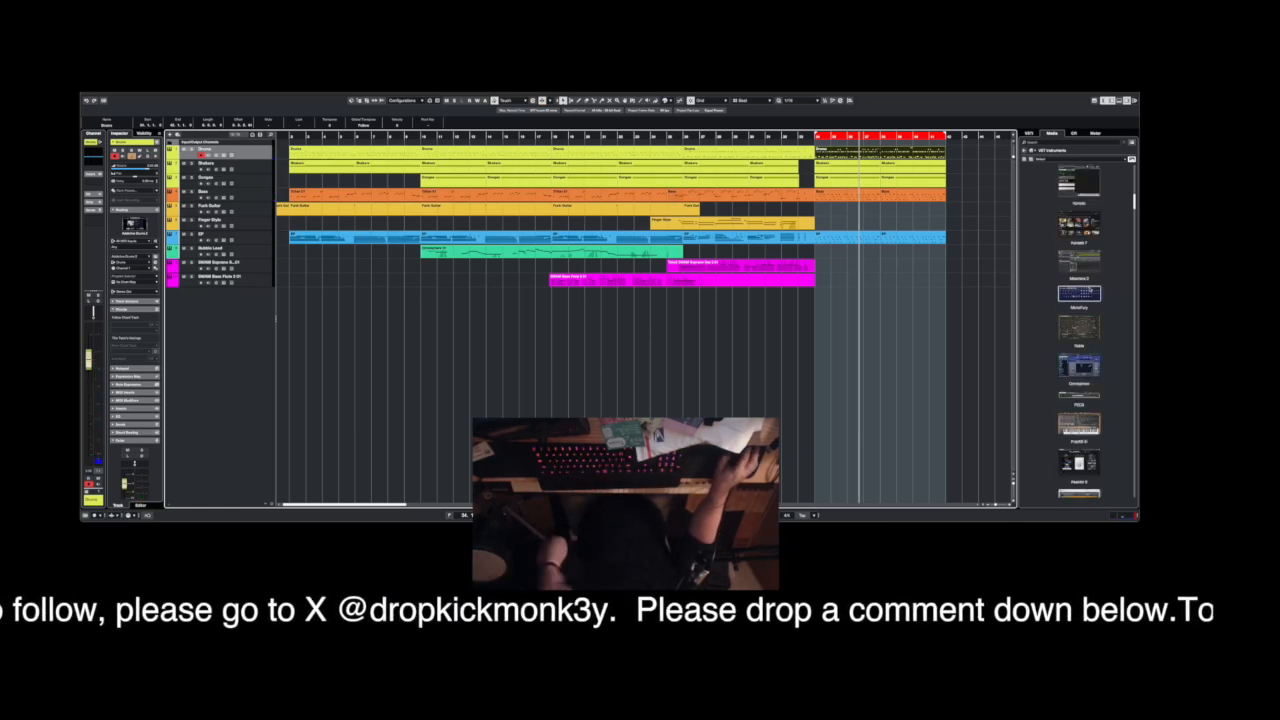
drag(1079, 365, 213, 326)
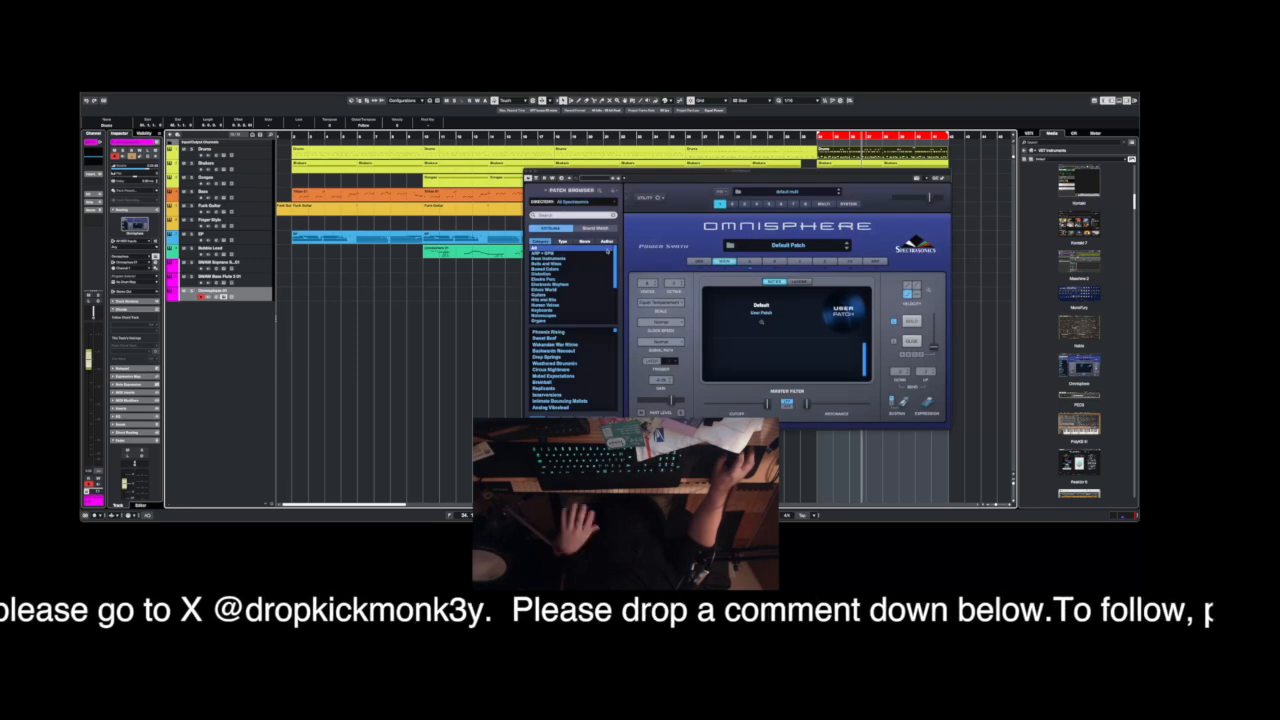
Filter the Omnisphere patches to the Synth Poly category and Bright Pads type, and load Hollow Discovery.
scroll(572, 285, down, 10)
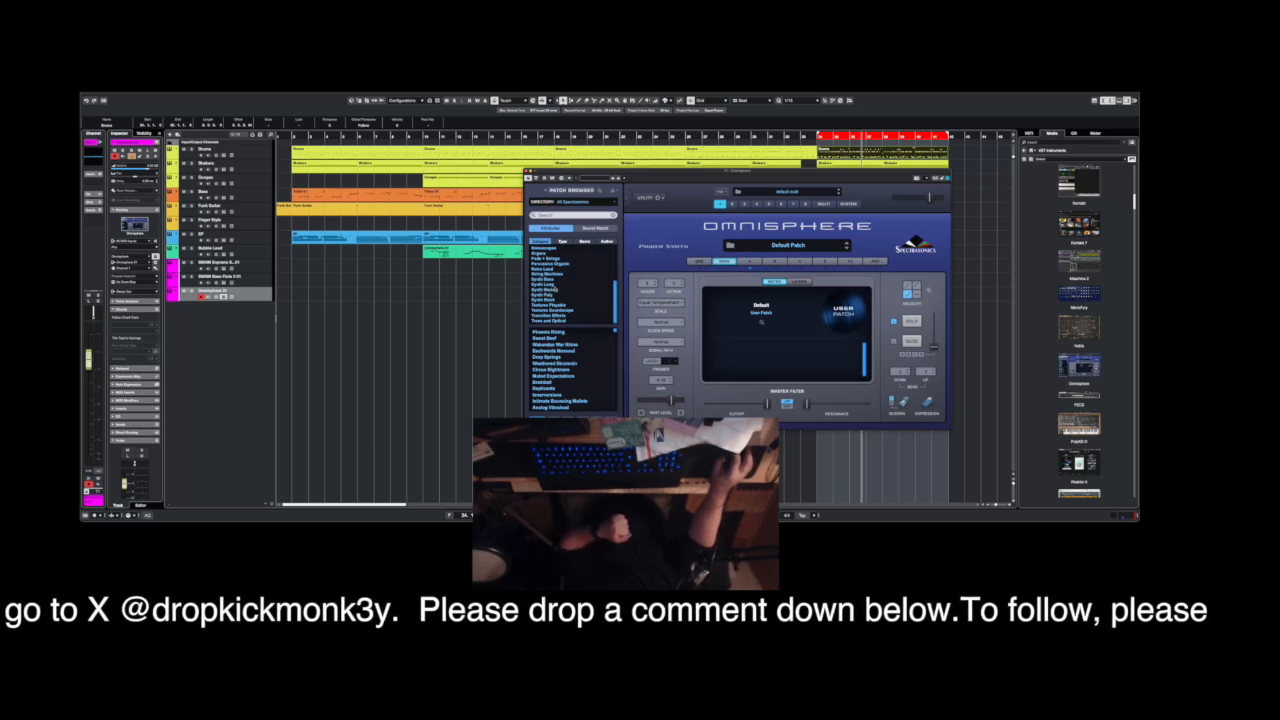
click(563, 298)
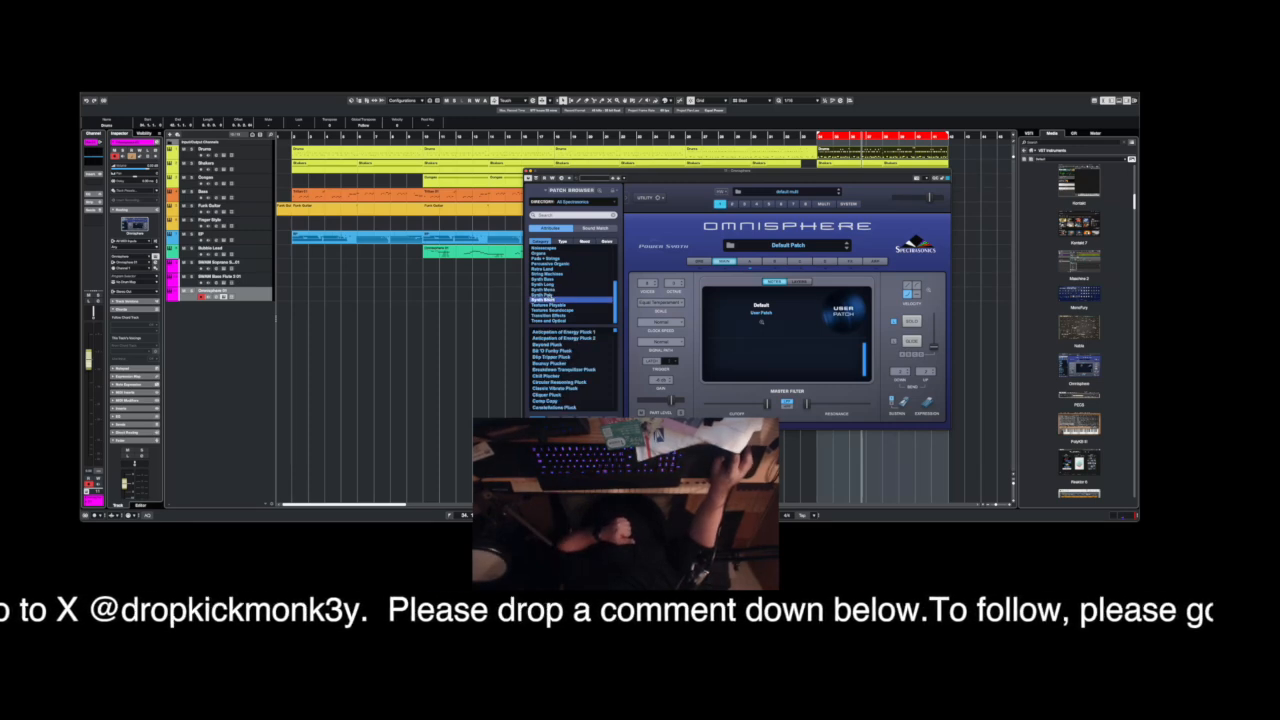
click(560, 294)
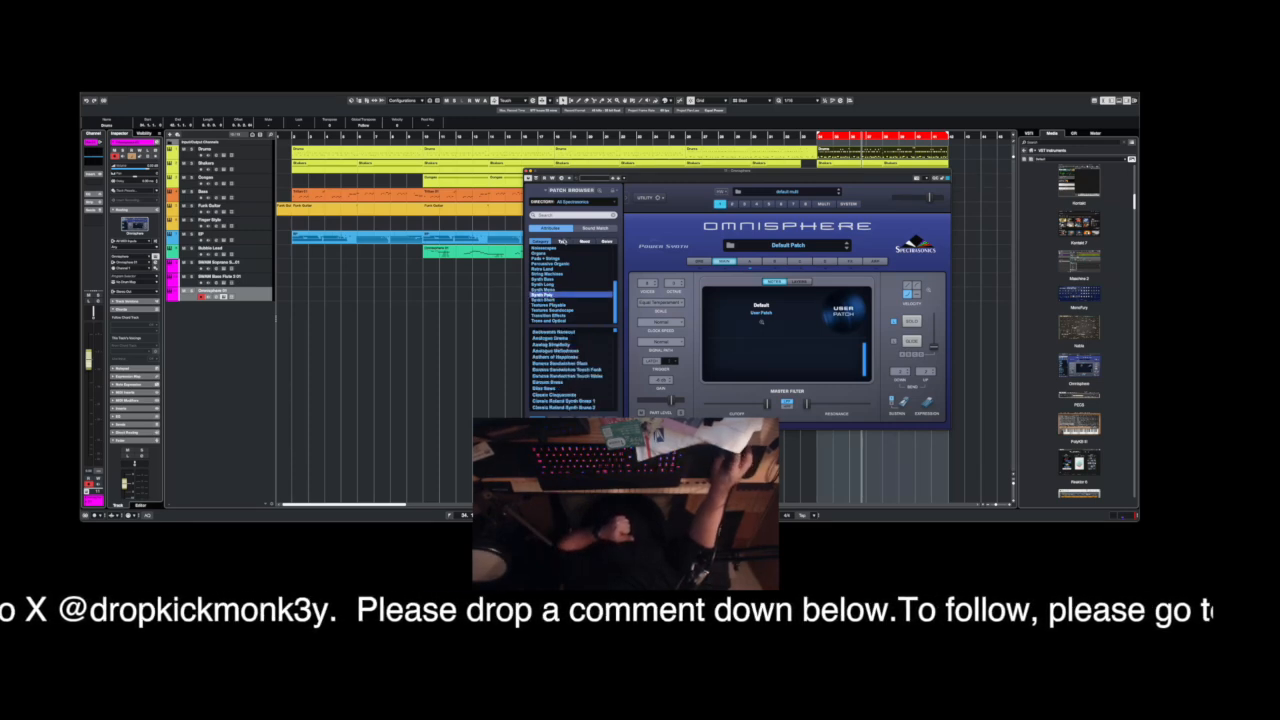
click(563, 241)
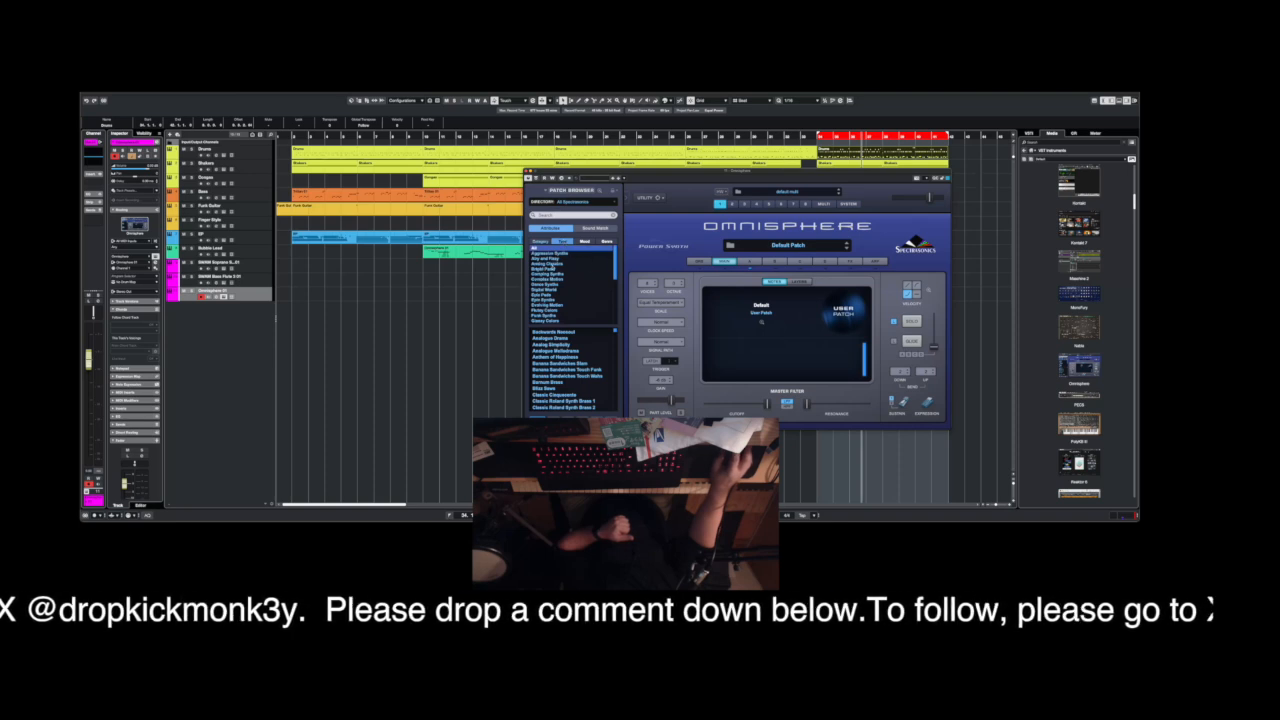
click(545, 268)
click(548, 332)
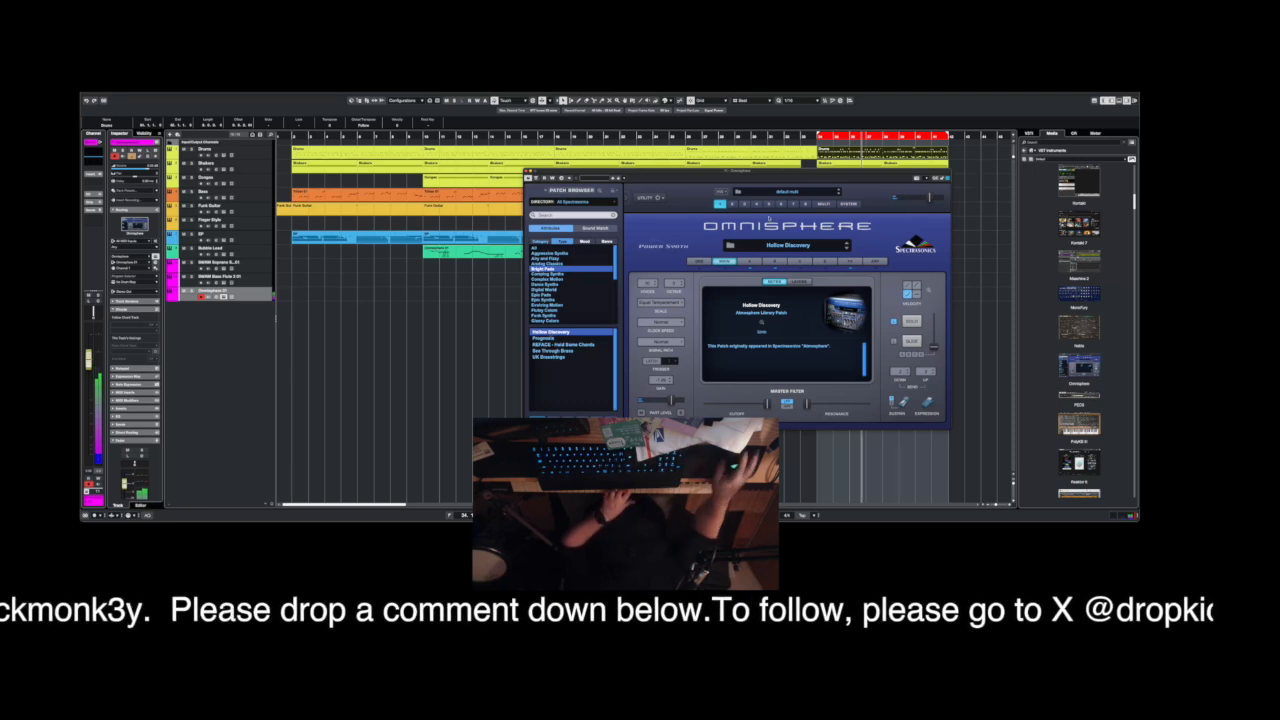
Audition the Bright Pads patches Prognosis, REFACE - Hold Some Chords, See Through Brass and UK Dreamstrings against the looped playback.
double_click(800, 136)
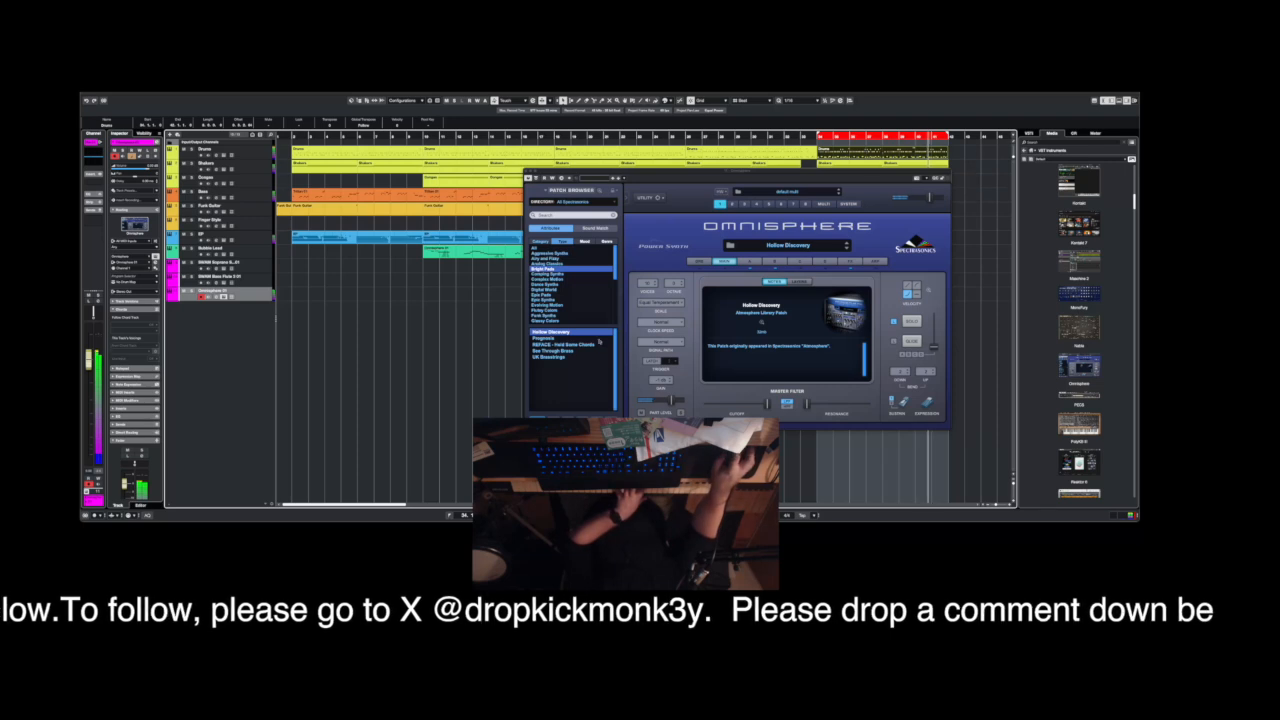
key(Down)
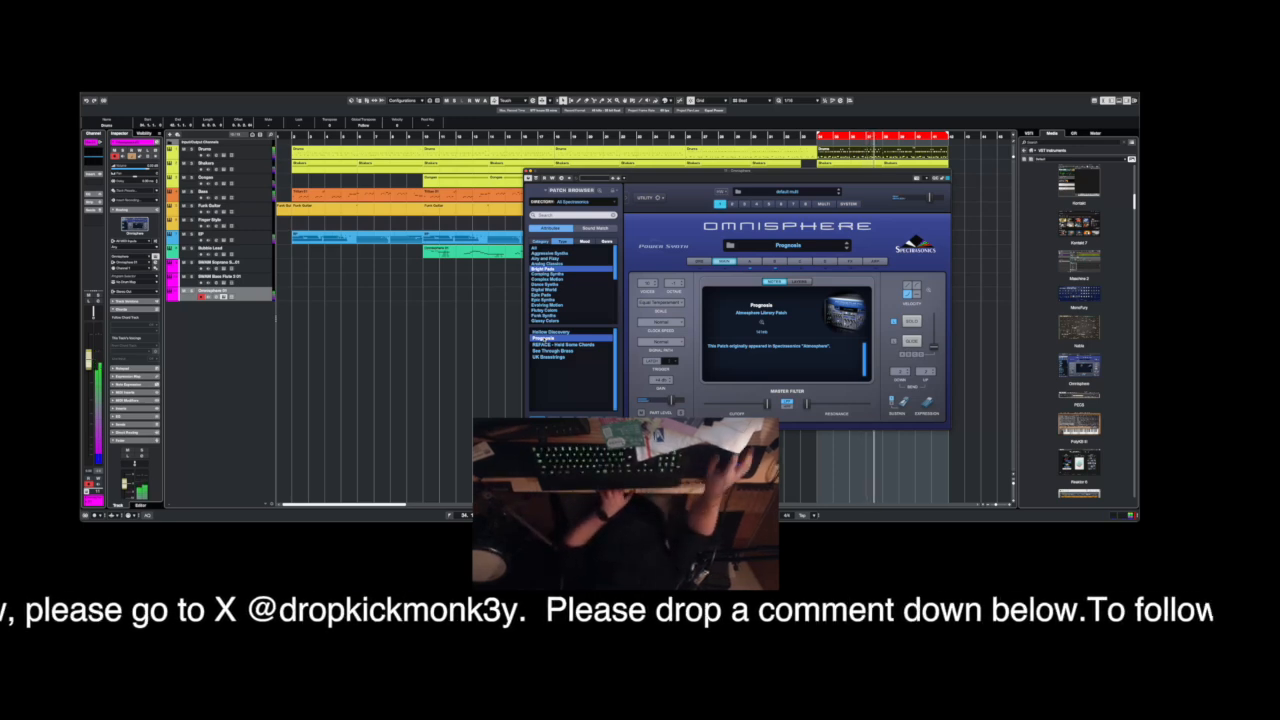
key(Down)
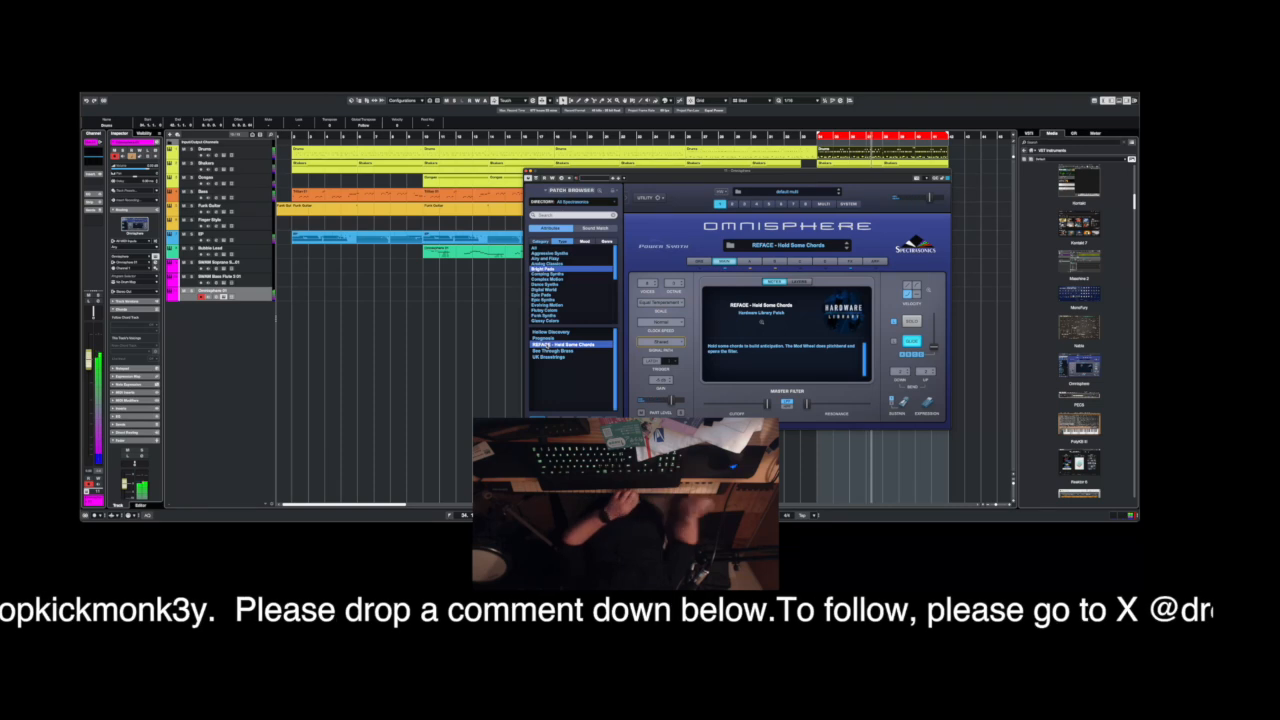
click(550, 352)
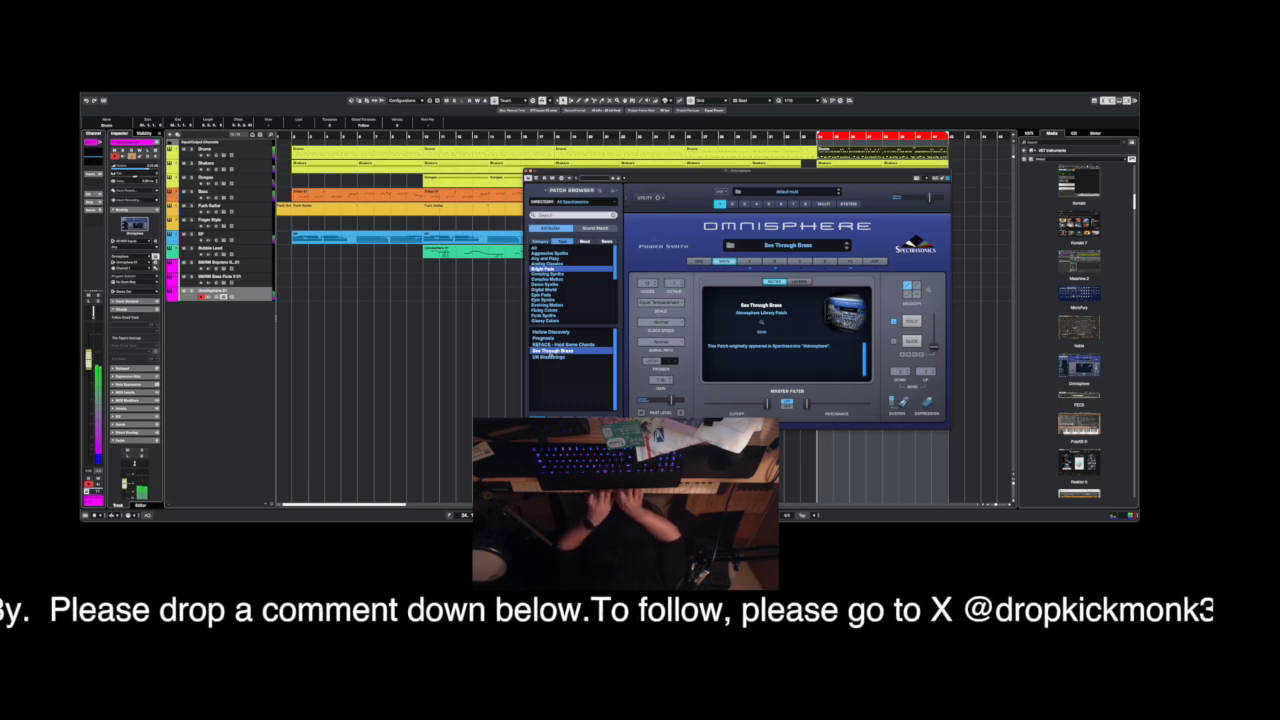
click(547, 358)
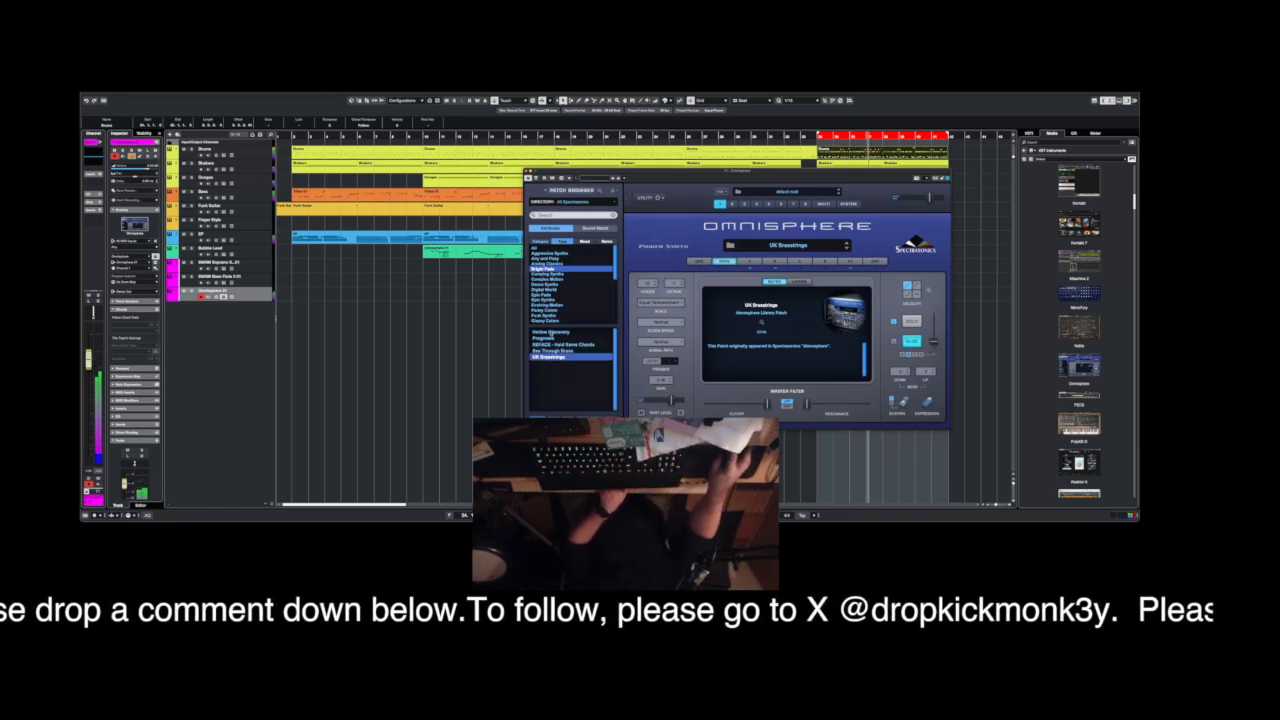
Switch the patch type to Comping Synths and audition its patches from Classic Roland Synth Brass 2 through JayPee Heaven Trance.
click(548, 273)
click(560, 338)
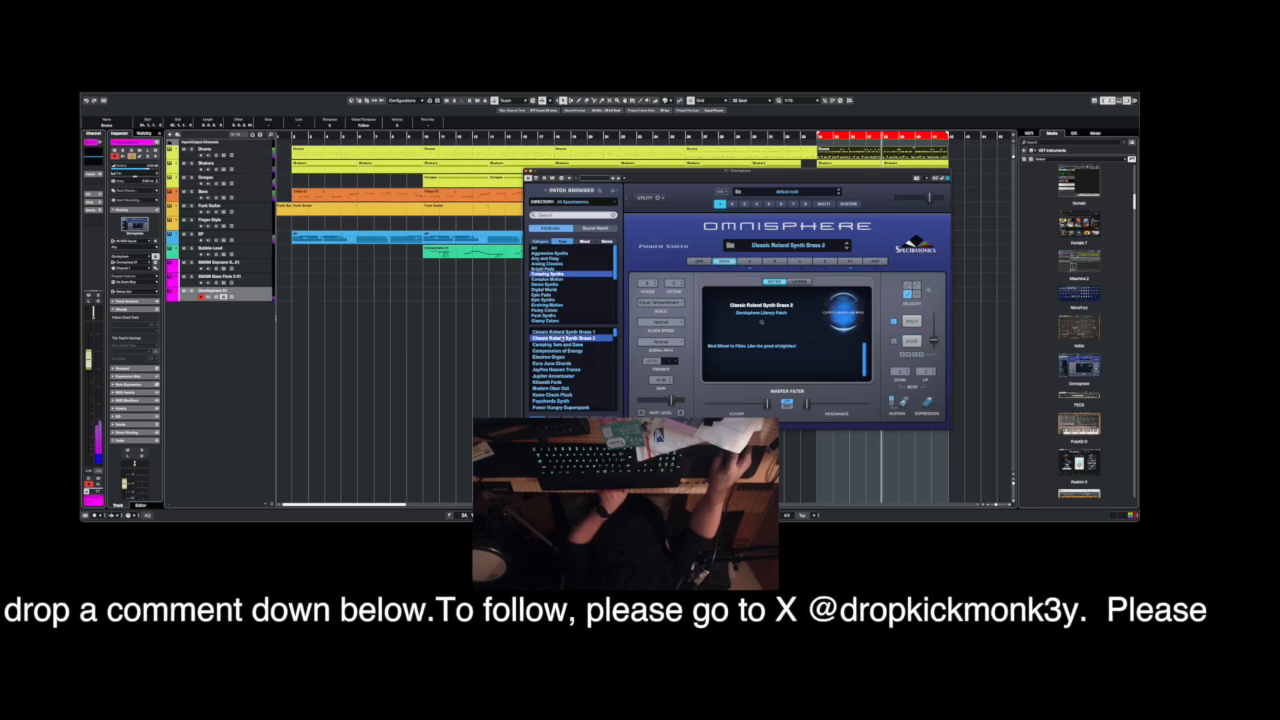
click(561, 345)
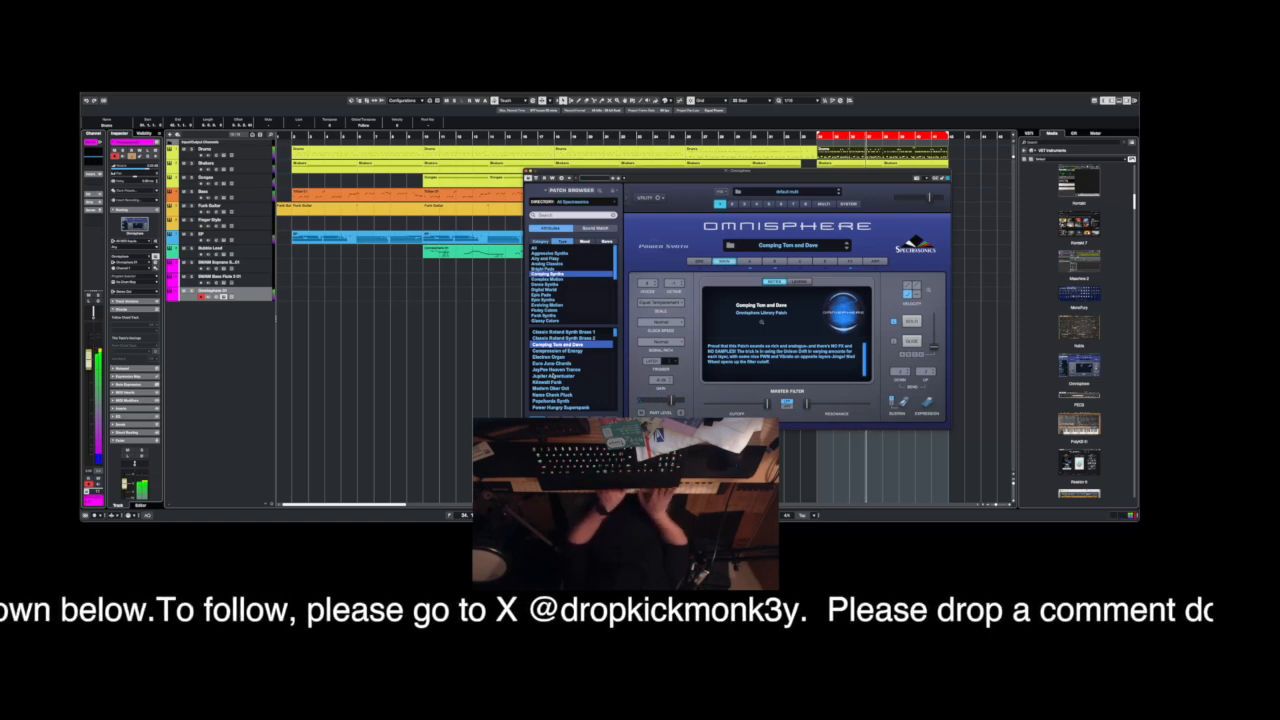
key(Down)
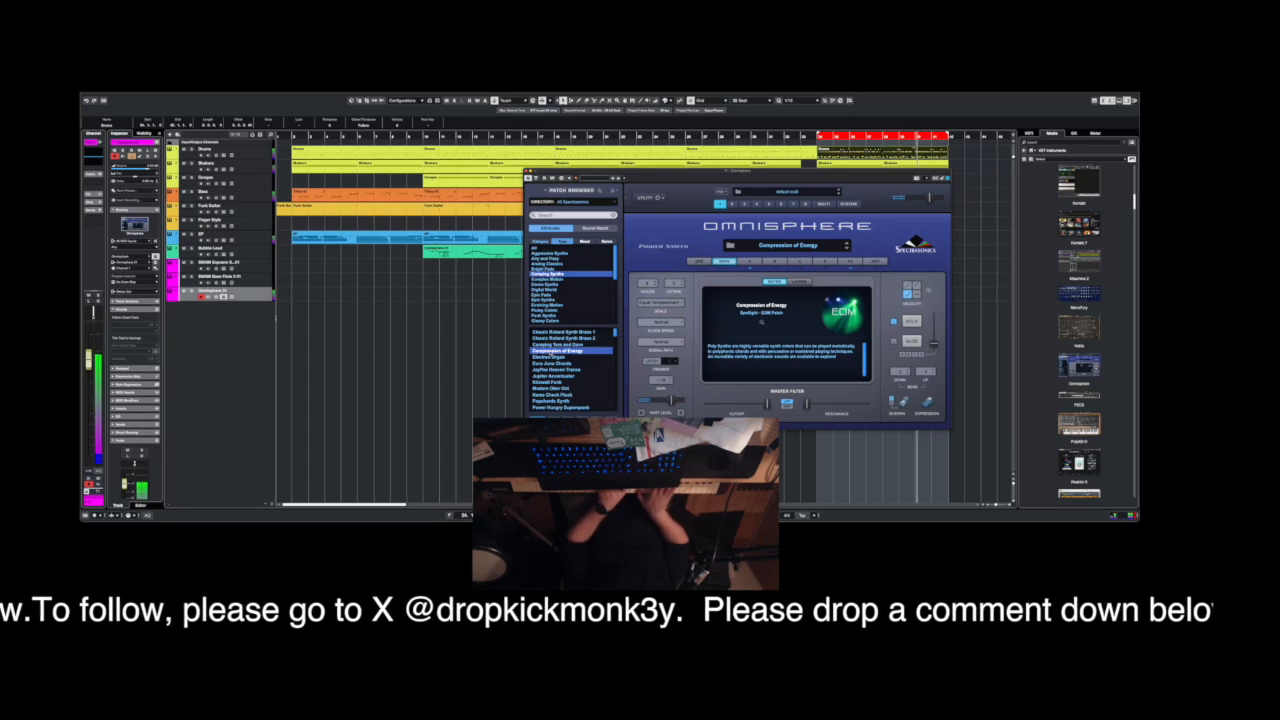
key(Down)
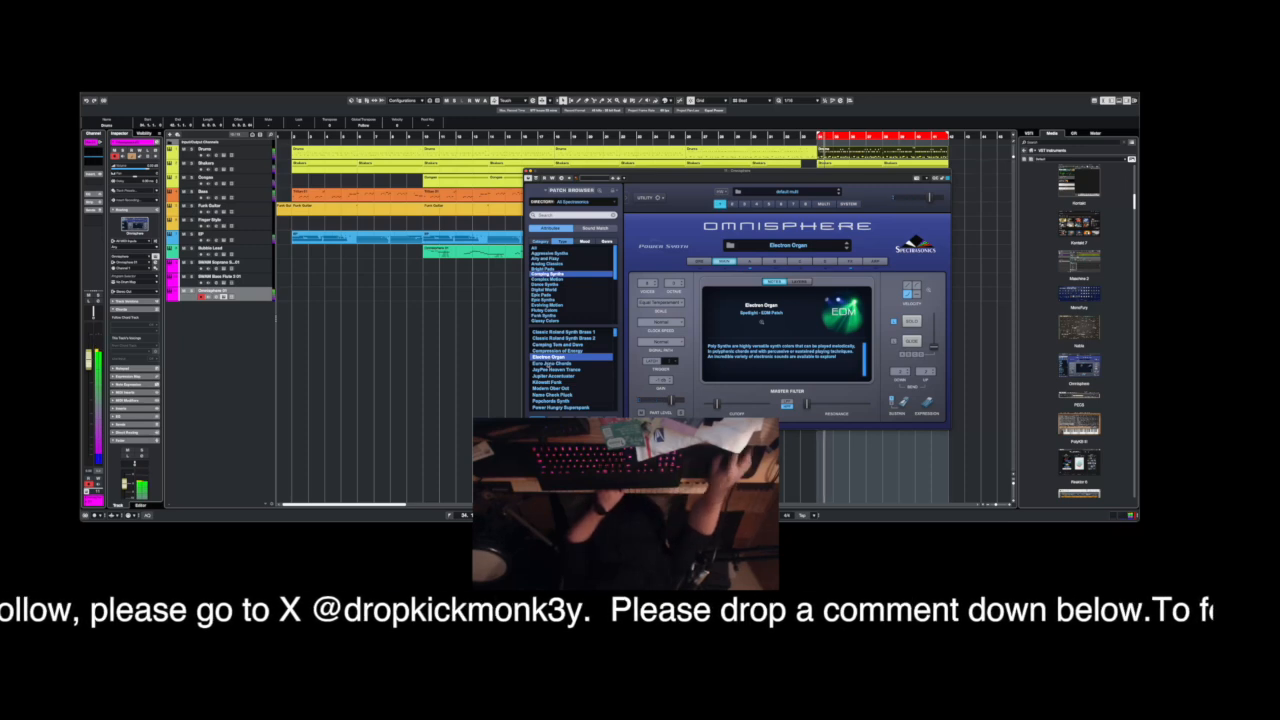
key(Down)
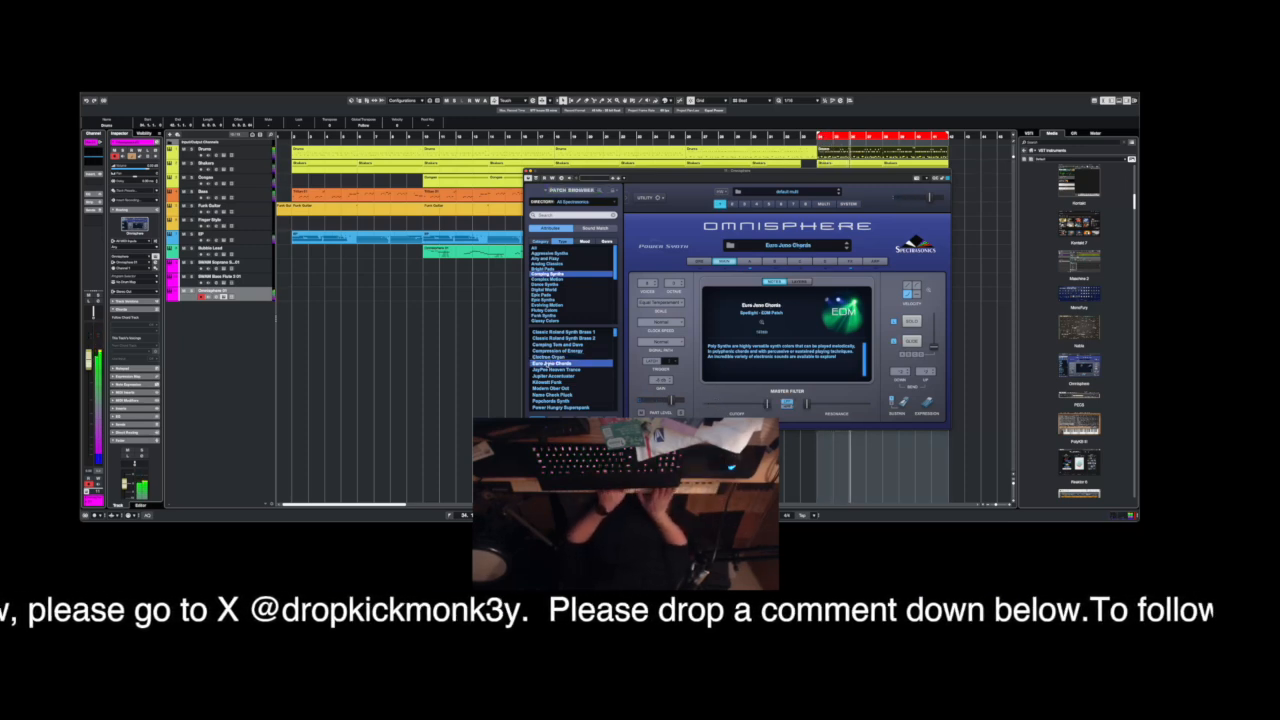
key(Down)
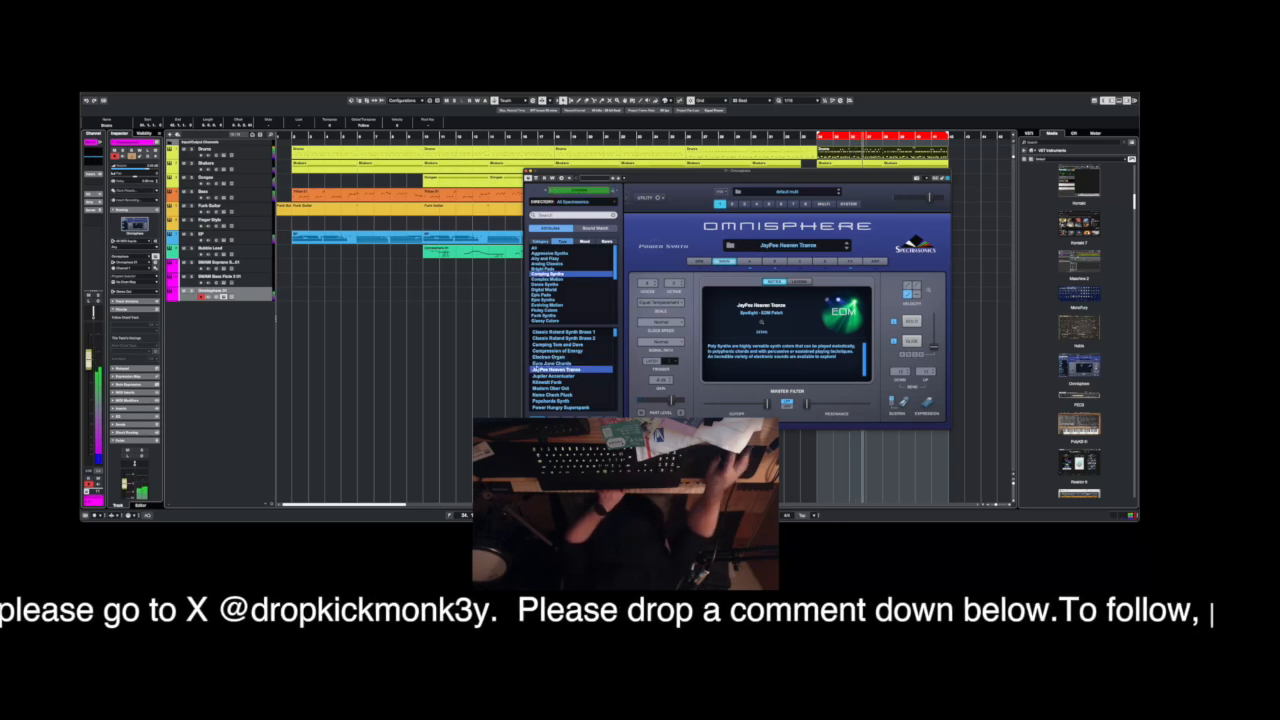